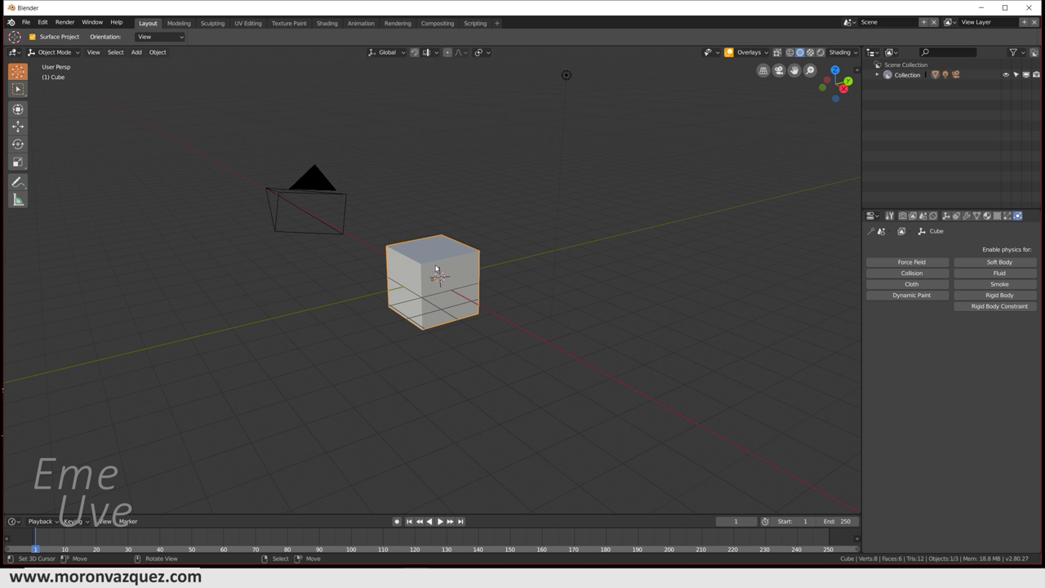
Step: Raise the cube about 2.59 m along Z
key("shift+space")
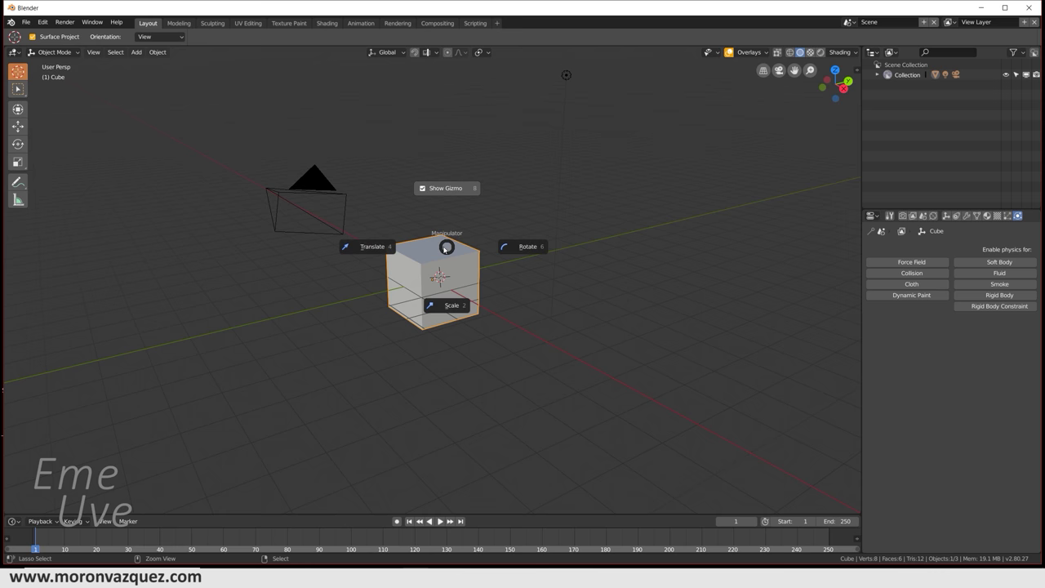
left_click(368, 245)
mouse_move(433, 238)
left_mouse_down()
mouse_move(437, 208)
mouse_move(481, 151)
left_mouse_up()
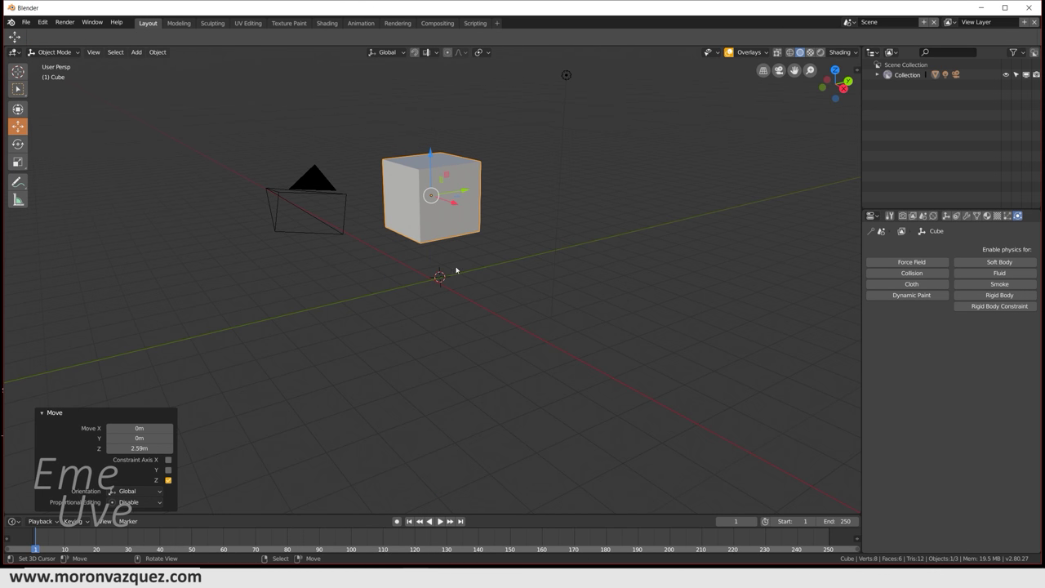
Step: Add a plane under the cube, scale it to about 25.2, and enable Force Field physics
key("shift+a")
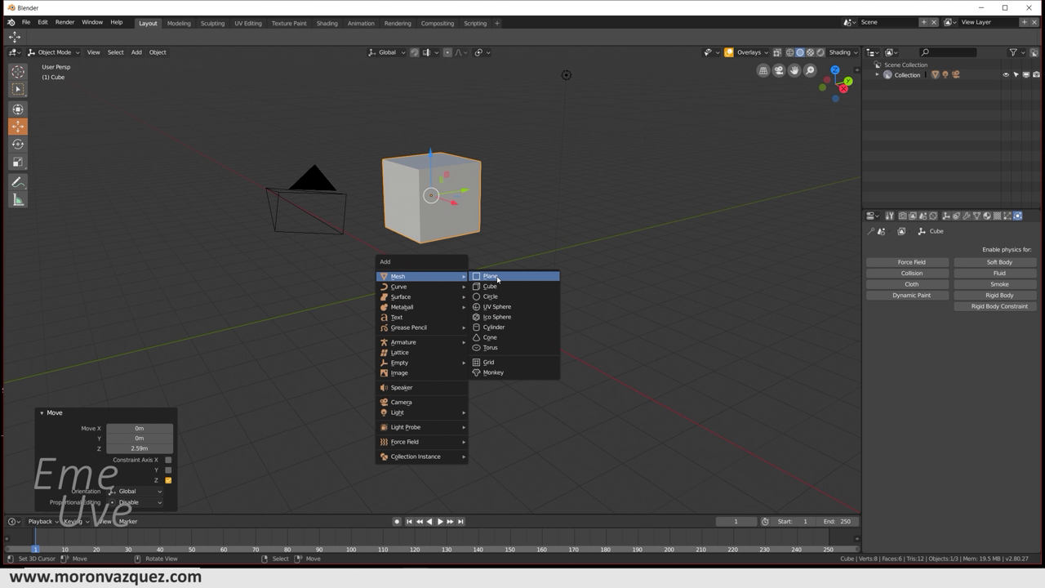
left_click(495, 279)
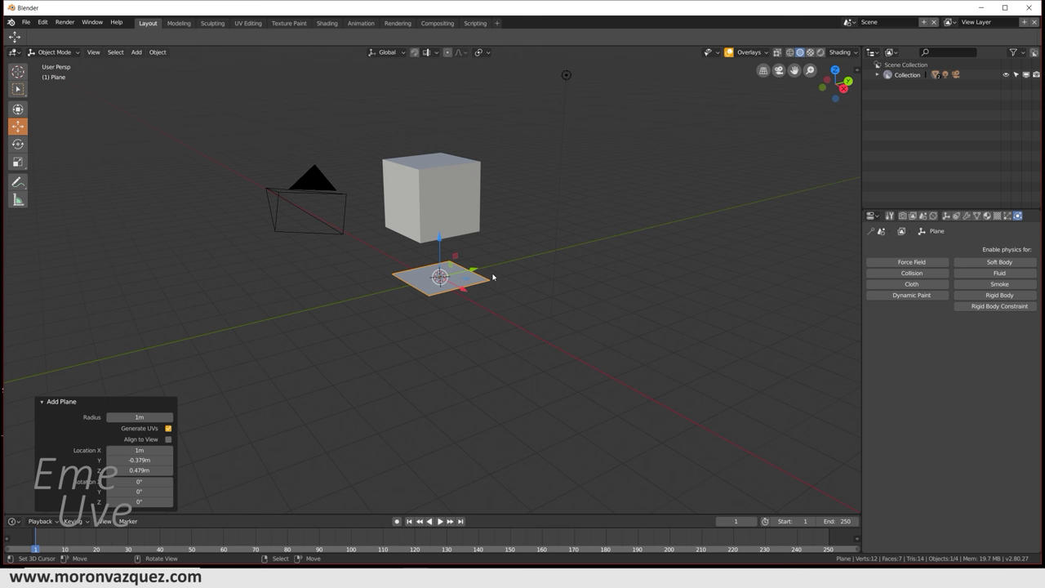
key("s")
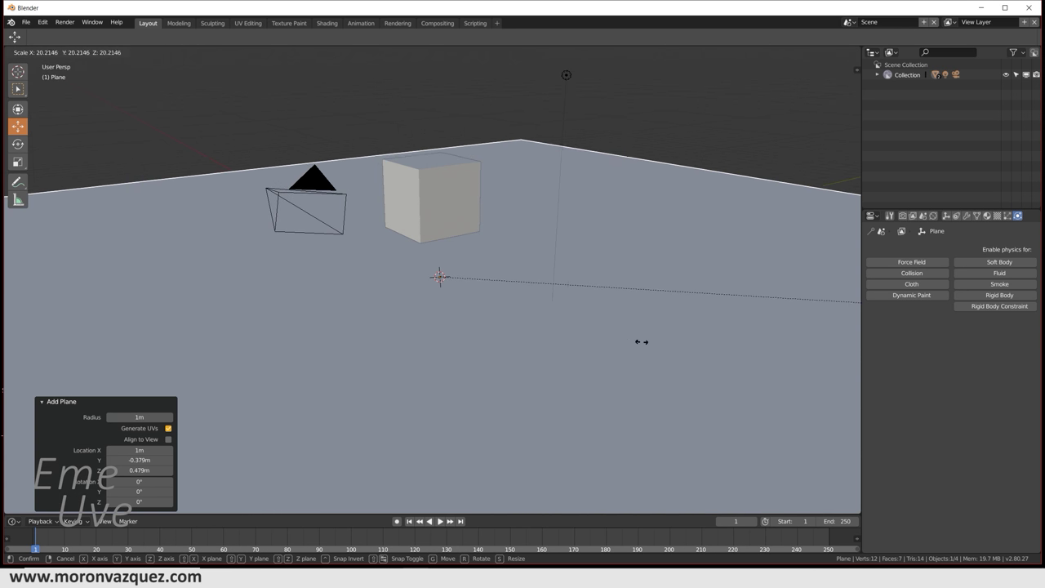
left_click(33, 330)
scroll(502, 327, "down", 2)
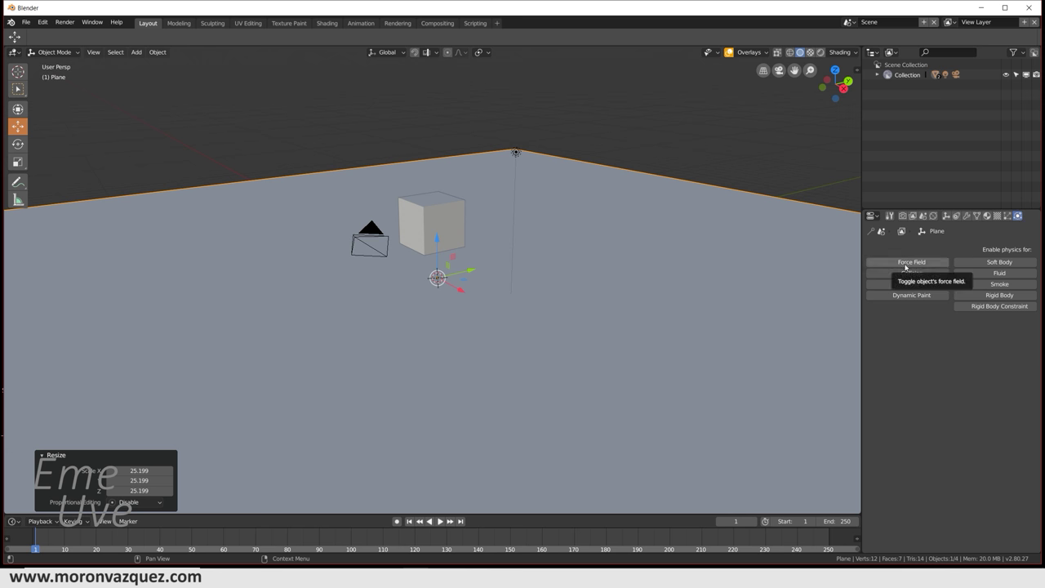
left_click(904, 264)
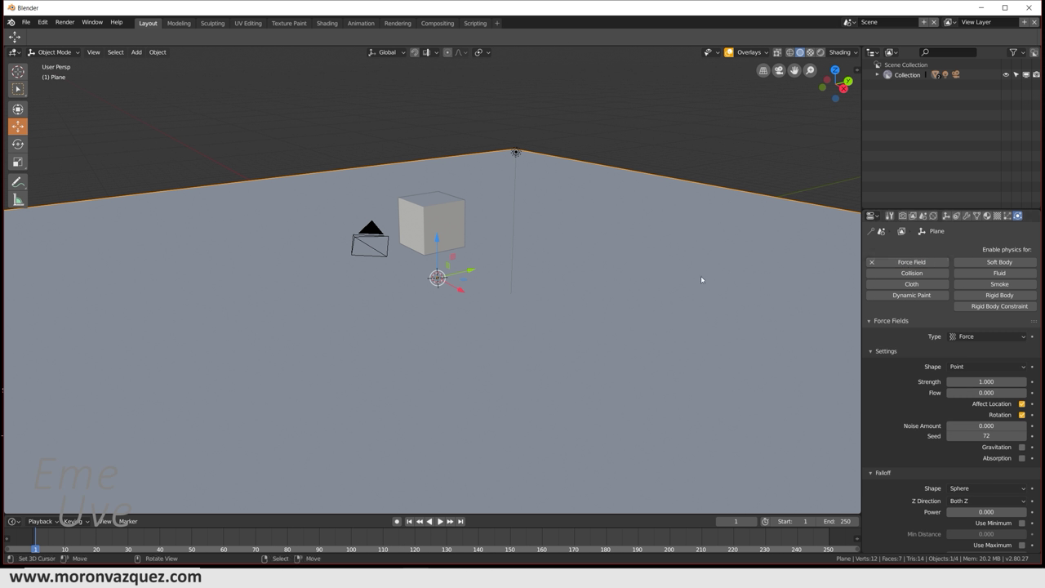
Step: Lower the cube 1.1 m along Z
left_click(428, 226)
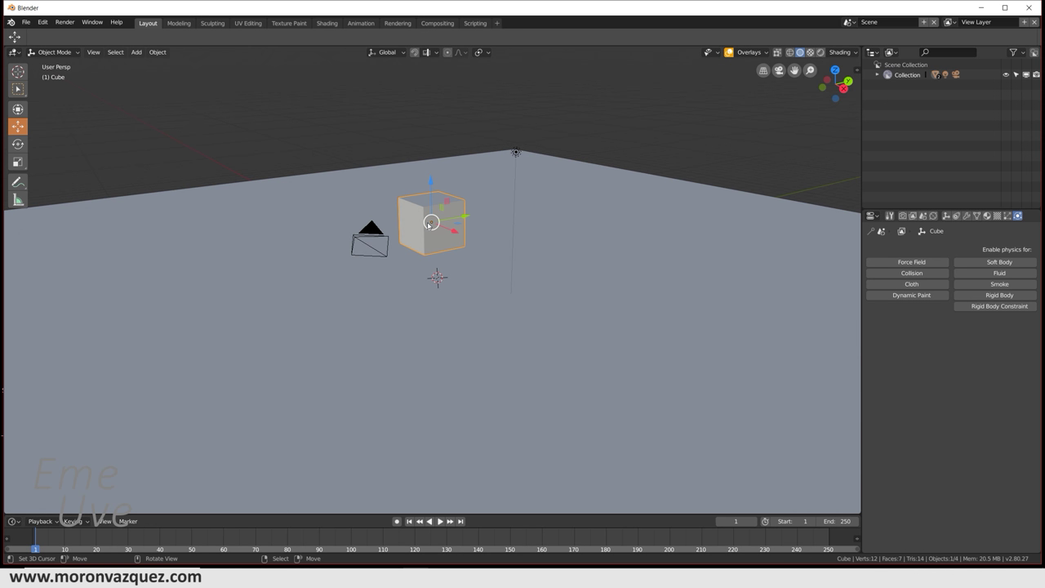
left_click_drag(431, 181, 432, 204)
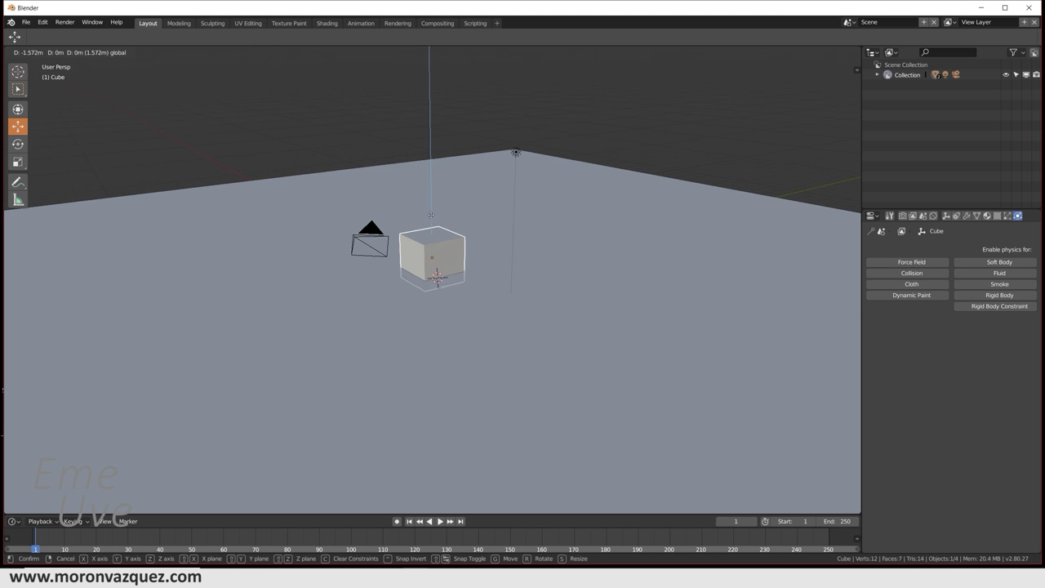
left_click_drag(432, 204, 431, 204)
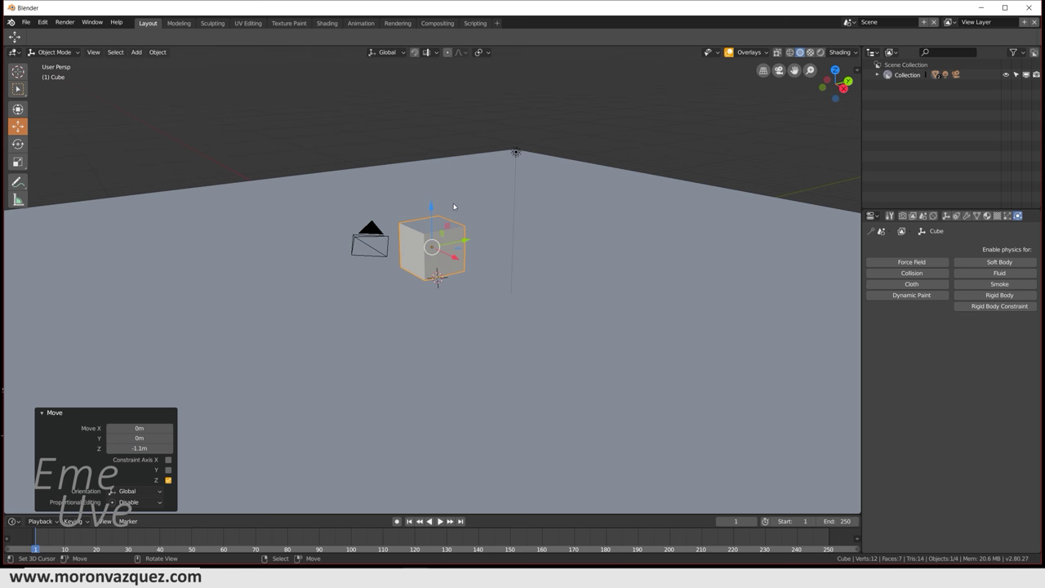
Step: Delete the camera and the light, leaving the cube selected
left_click(360, 237)
left_click(360, 237)
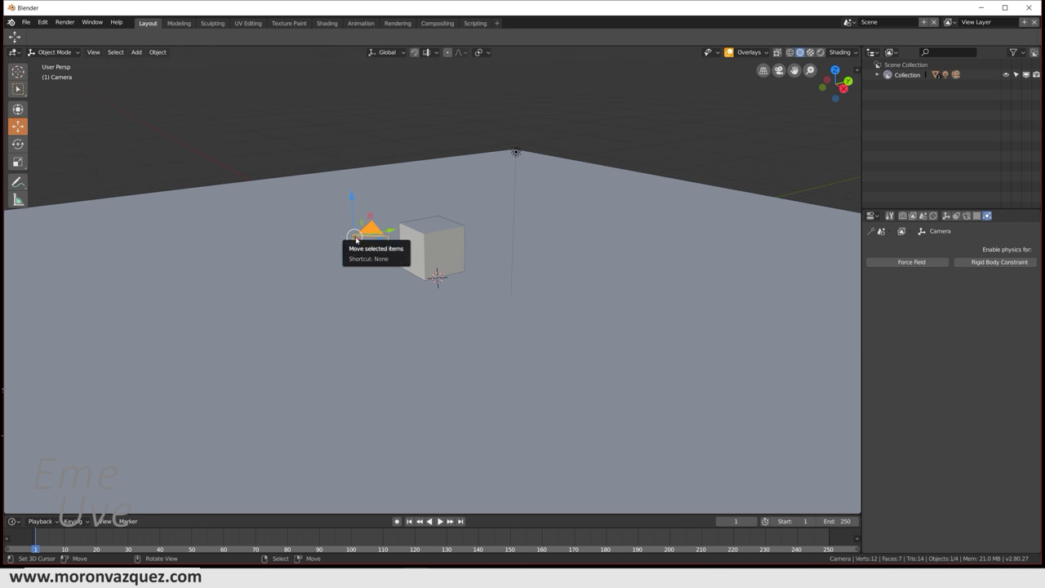
key("x")
left_click(356, 237)
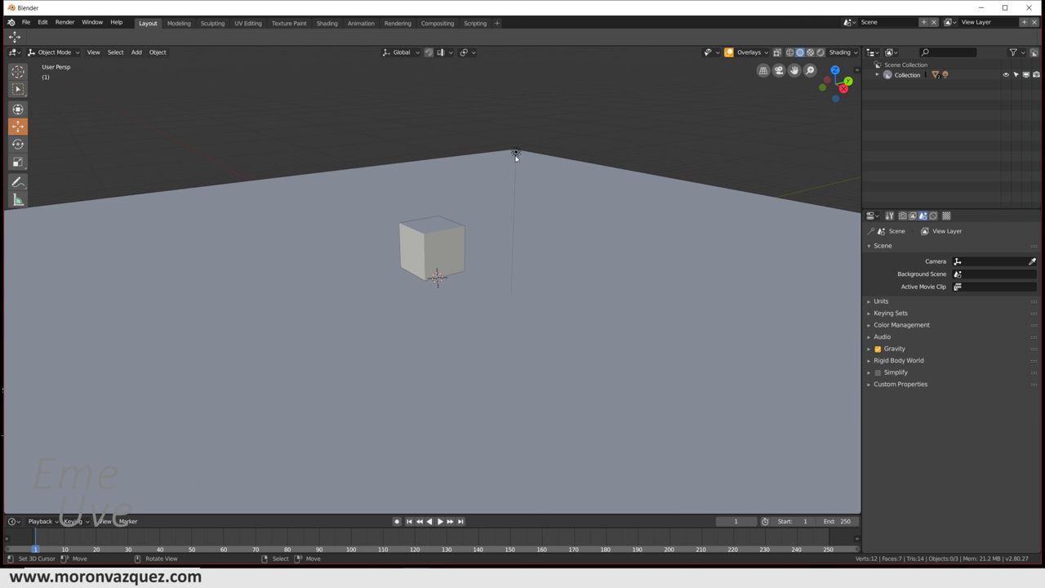
left_click(516, 155)
left_click(516, 155)
key("x")
left_click(515, 155)
left_click(422, 236)
mouse_move(491, 227)
middle_mouse_down()
mouse_move(531, 236)
mouse_move(504, 227)
mouse_move(488, 236)
mouse_move(448, 218)
middle_mouse_up()
scroll(469, 228, "down", 2)
scroll(464, 239, "down", 3)
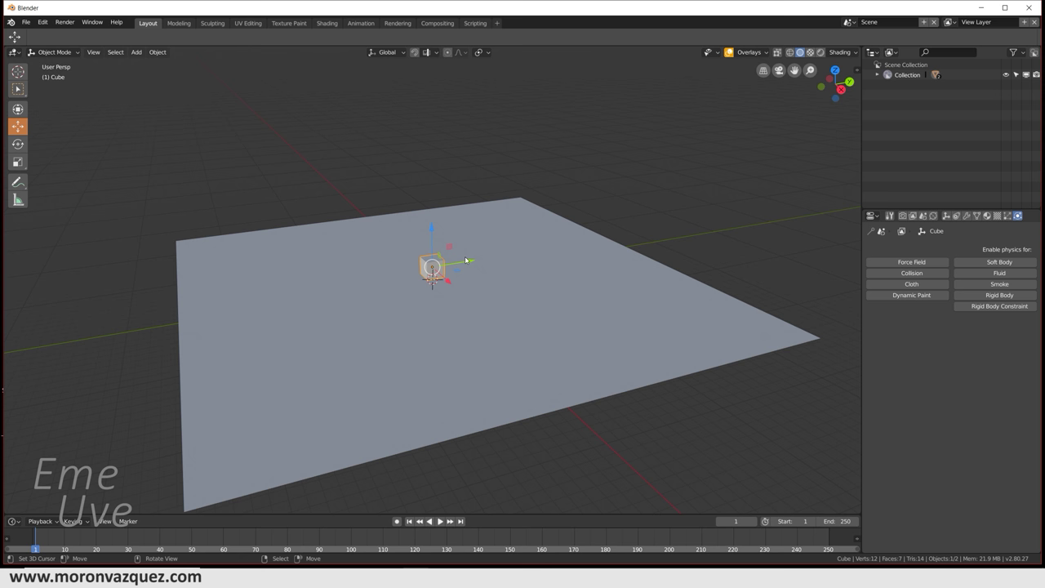
Step: Stretch the cube along Y into a long bar
key("ctrl+grave")
left_click(469, 326)
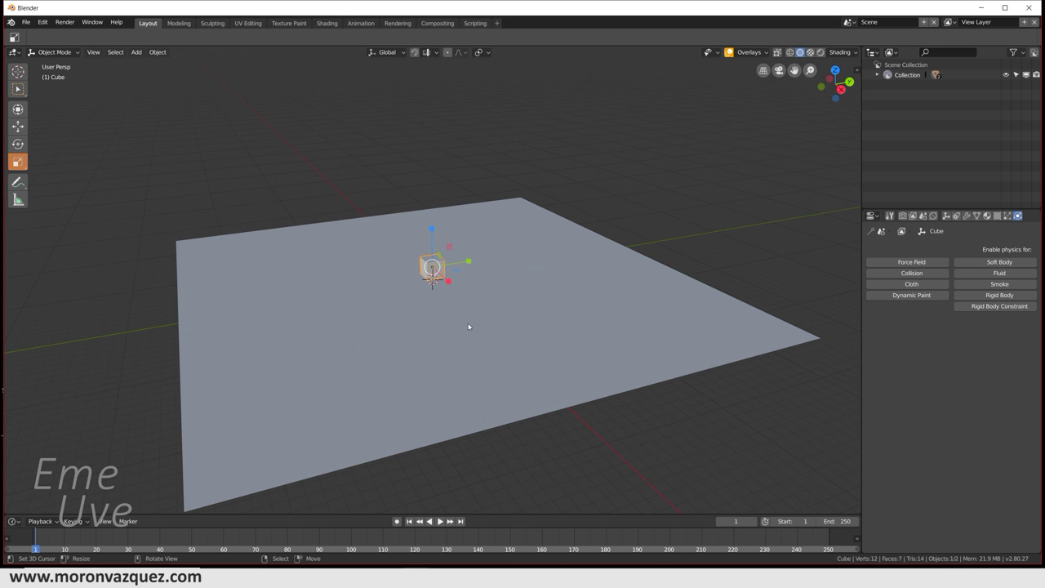
left_click_drag(469, 261, 319, 146)
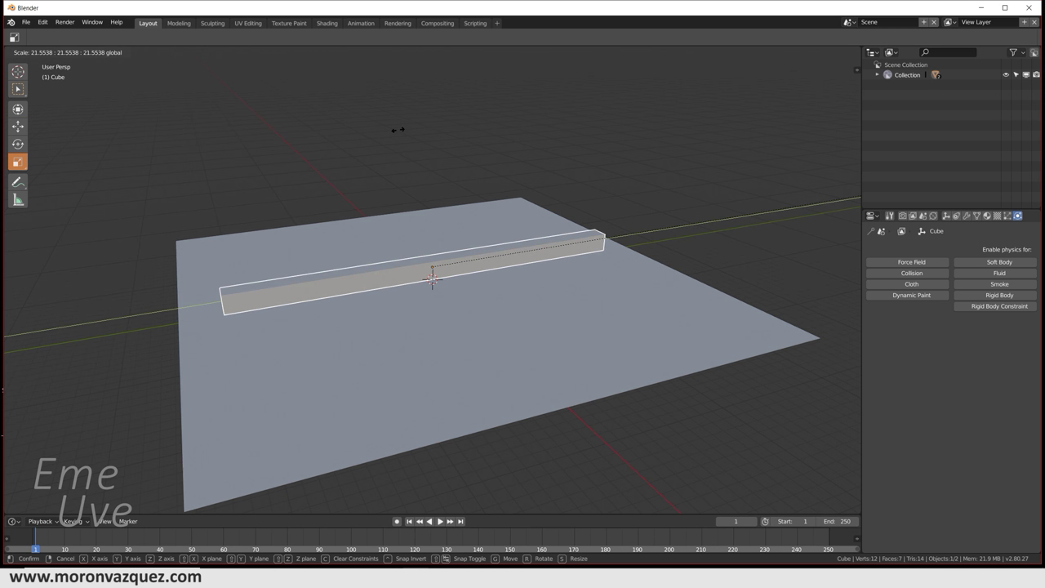
left_click_drag(319, 145, 256, 158)
middle_click_drag(511, 232, 623, 342)
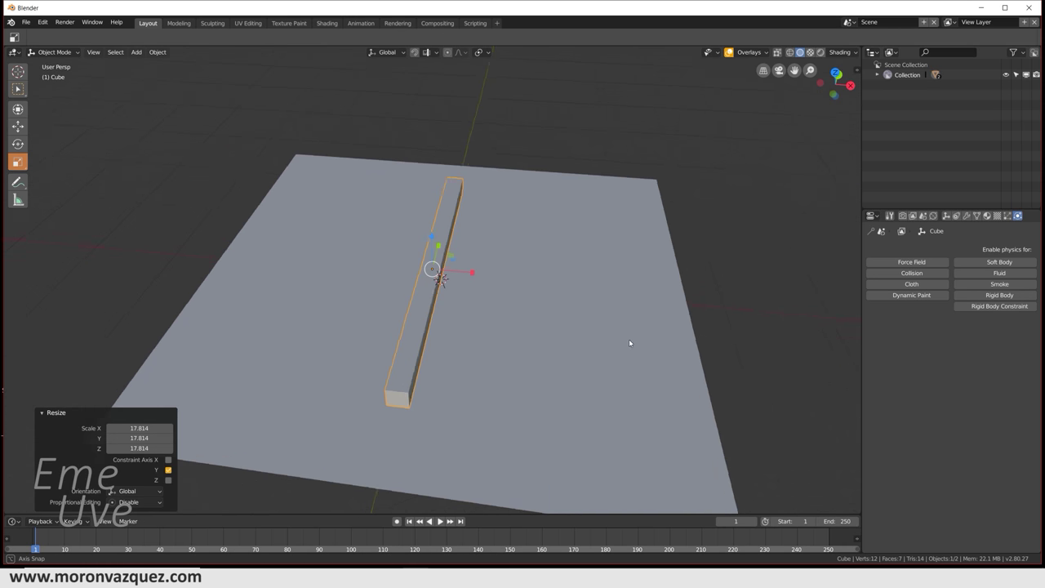
scroll(622, 342, "up", 2)
Step: Scale the bar uniformly to 19.242 into a broad slab
key("s")
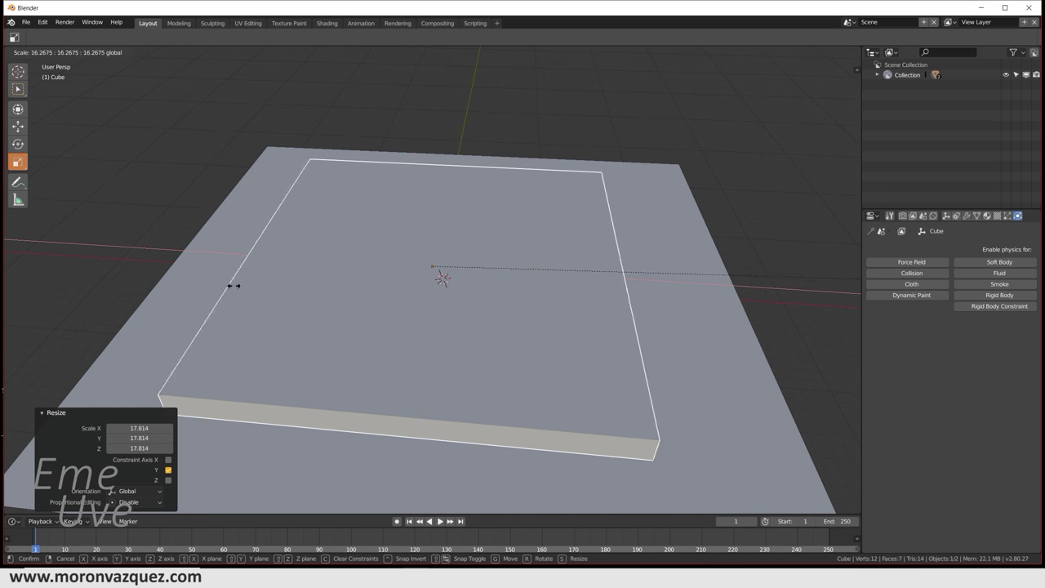
left_click(354, 279)
middle_click_drag(354, 278, 481, 302)
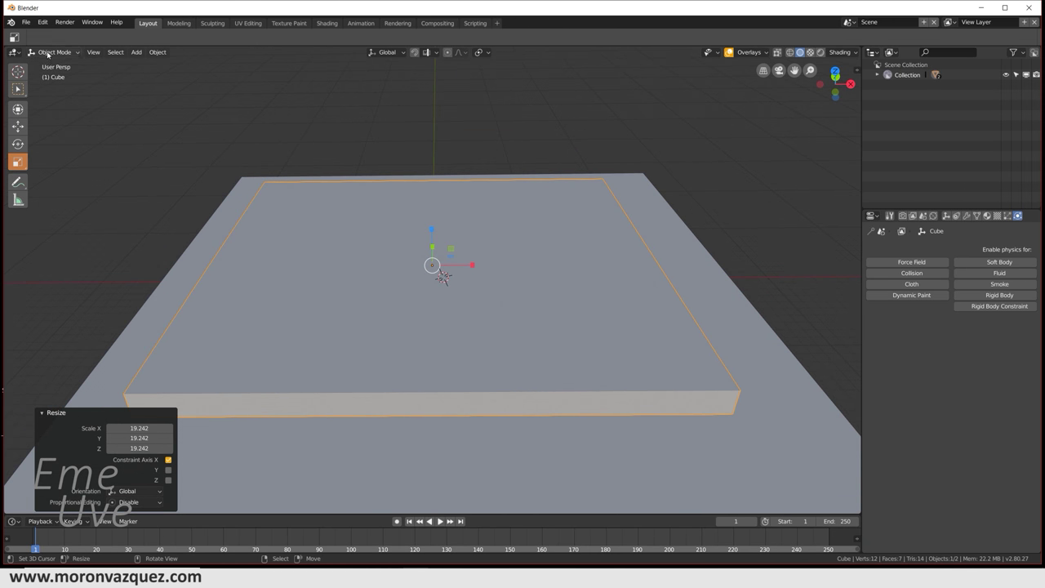
left_click(47, 55)
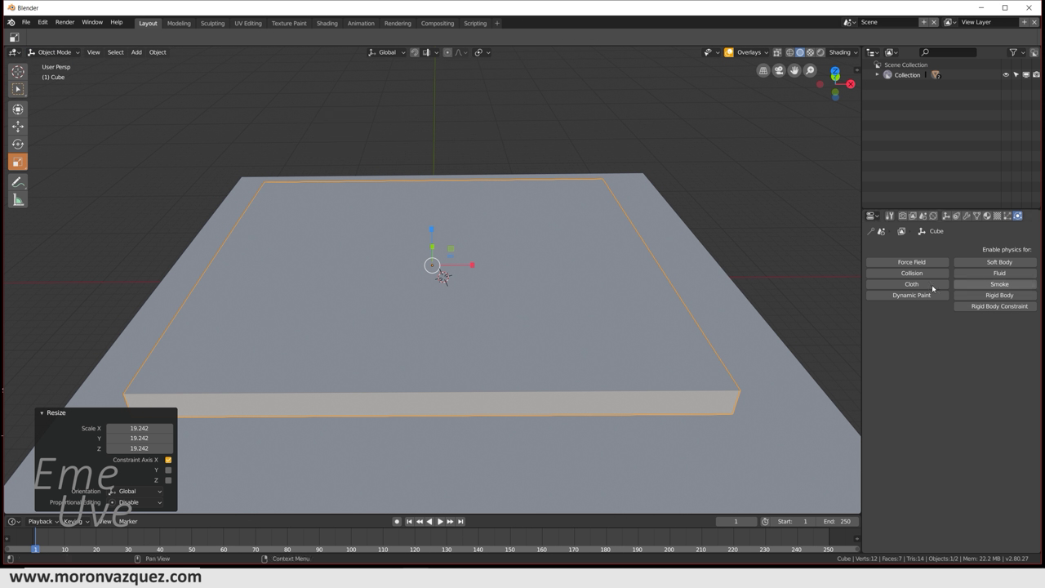
Step: Move the slab -30.5 m along X
key("shift+space")
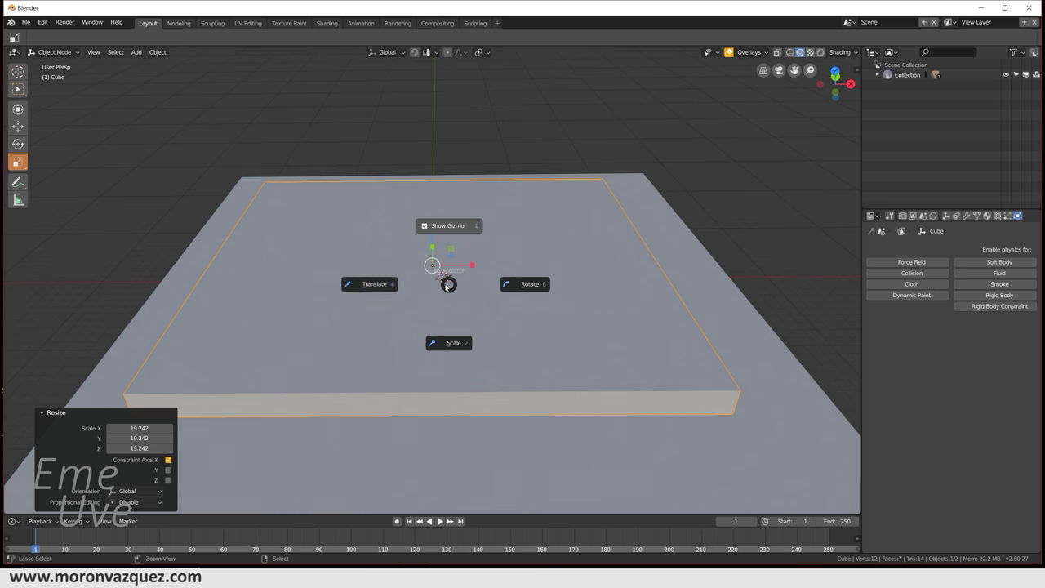
left_click(370, 284)
left_click_drag(443, 278, 129, 247)
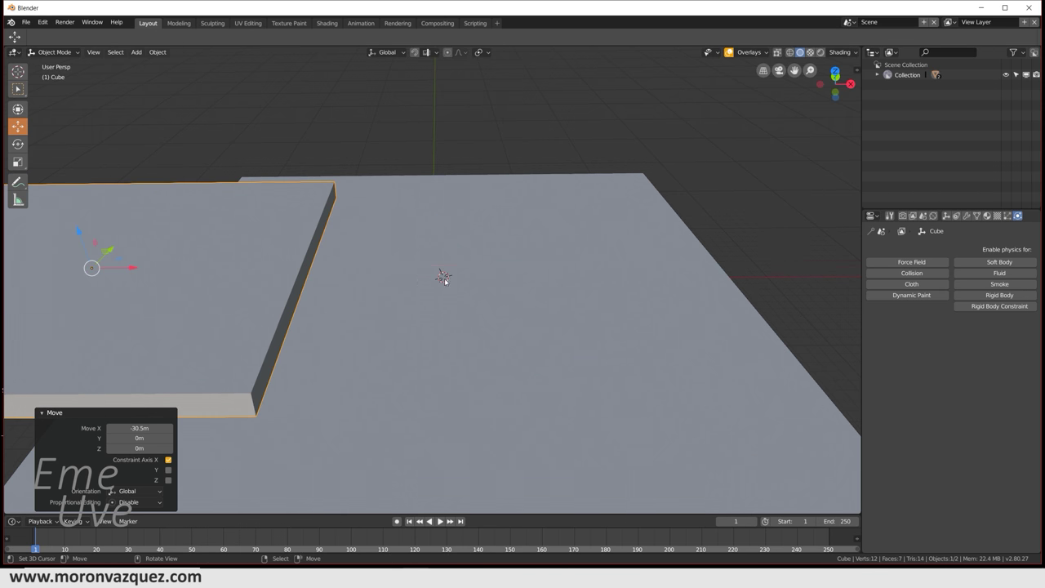
mouse_move(444, 278)
middle_mouse_down()
mouse_move(430, 287)
mouse_move(457, 282)
mouse_move(471, 305)
mouse_move(500, 269)
mouse_move(495, 285)
mouse_move(504, 289)
middle_mouse_up()
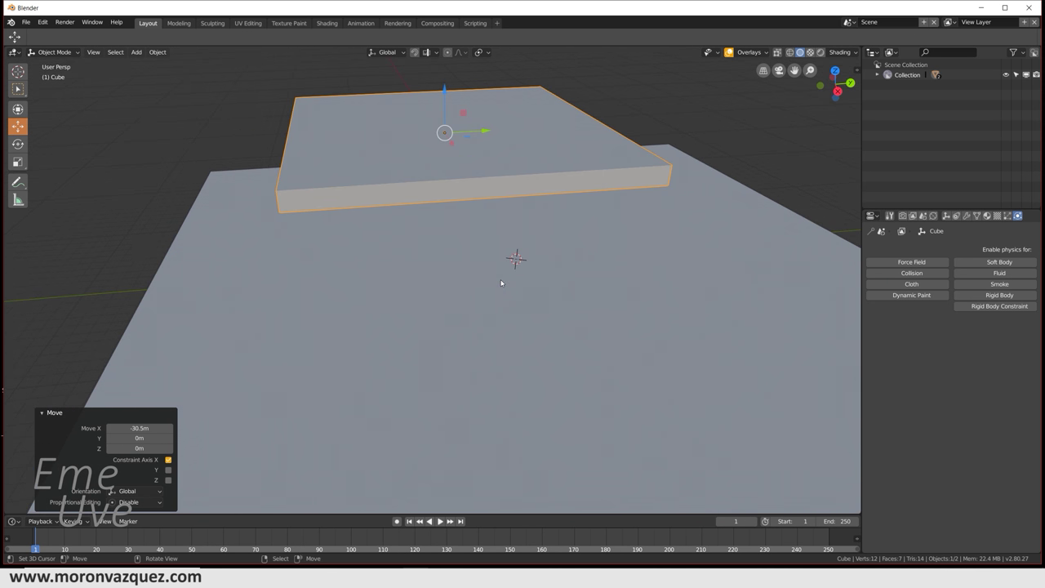
key("shift+a")
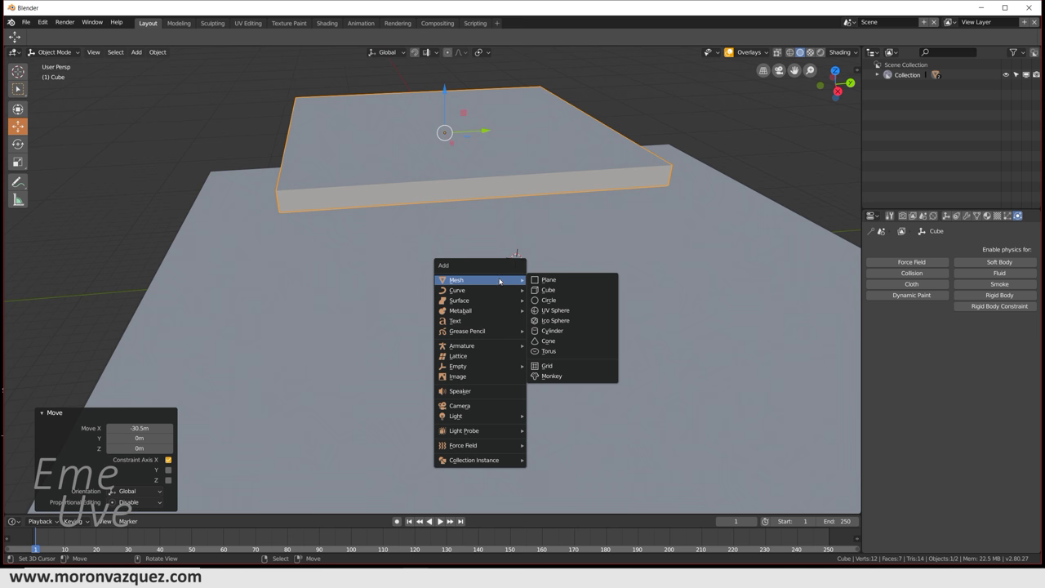
Step: Add a UV sphere, lift it about 2.34 m, and scale it up about 2.4x
left_click(550, 315)
left_click_drag(515, 220, 517, 189)
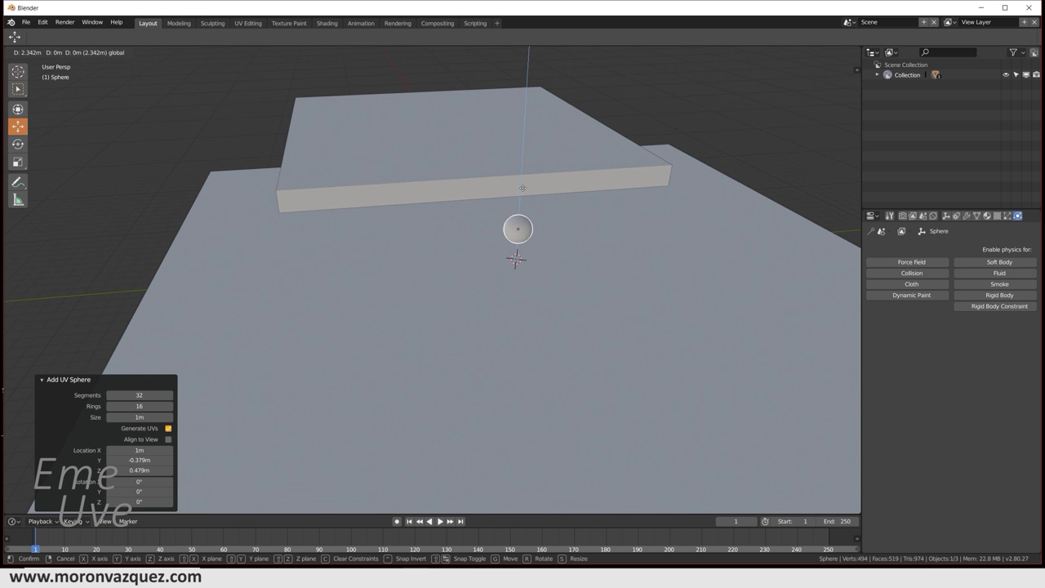
key("s")
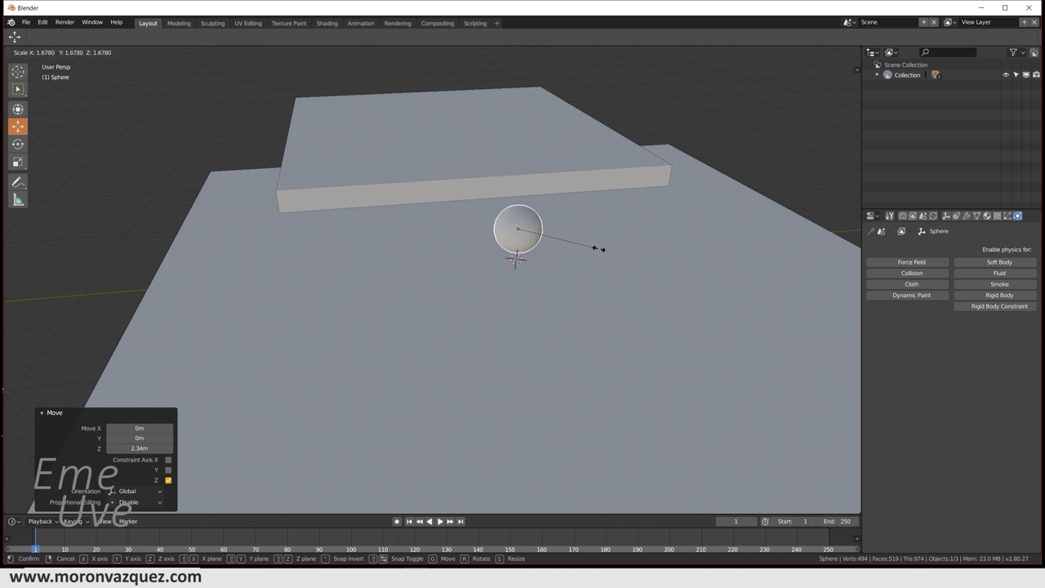
left_click(633, 258)
left_click_drag(519, 188, 522, 173)
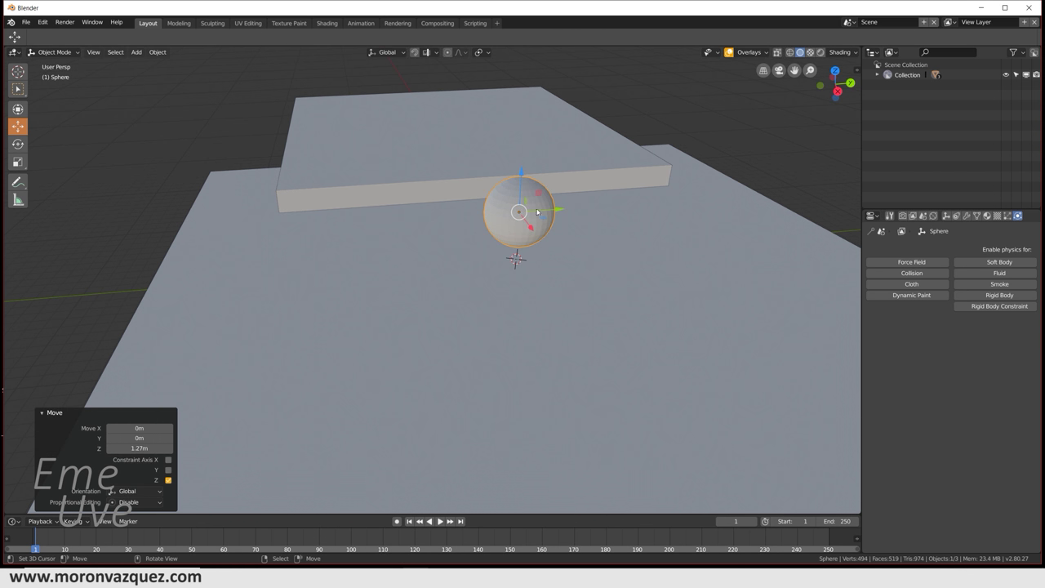
Step: Move the sphere 6.32 m along X beside the raised slab
key("g")
left_click(506, 245)
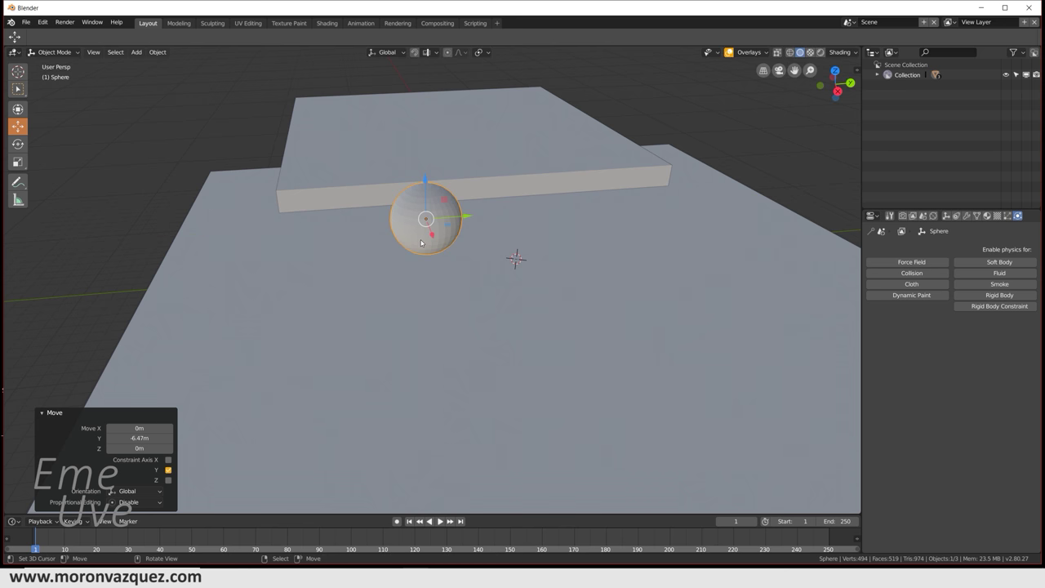
key("g")
key("x")
left_click(497, 236)
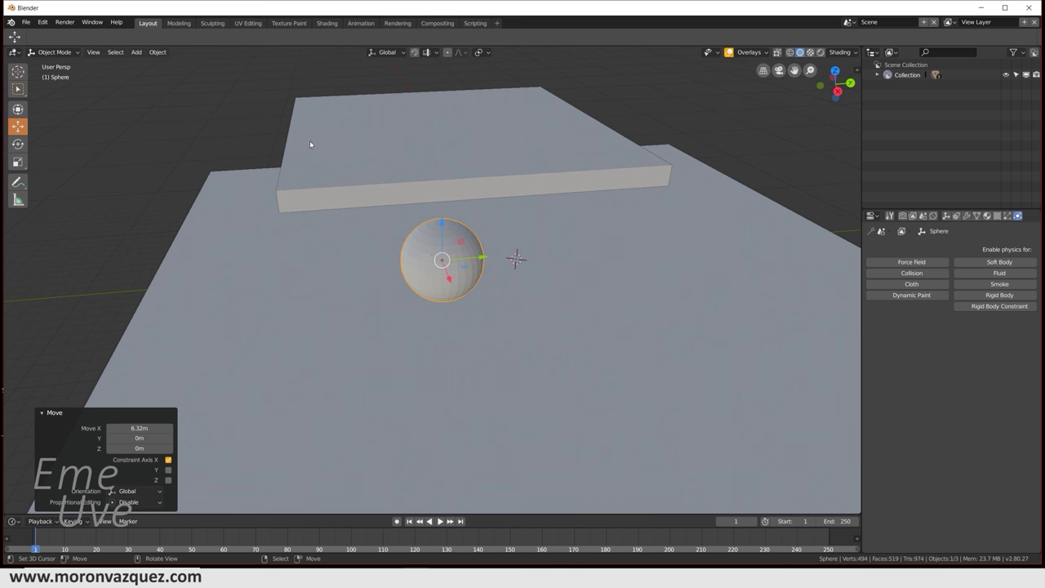
middle_click_drag(388, 220, 445, 216)
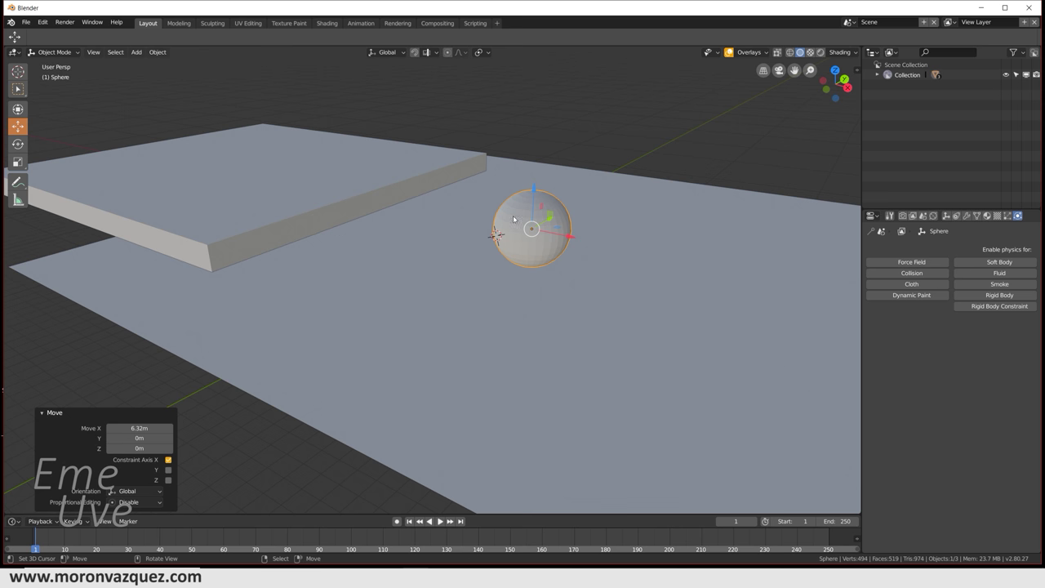
middle_click_drag(514, 220, 493, 198)
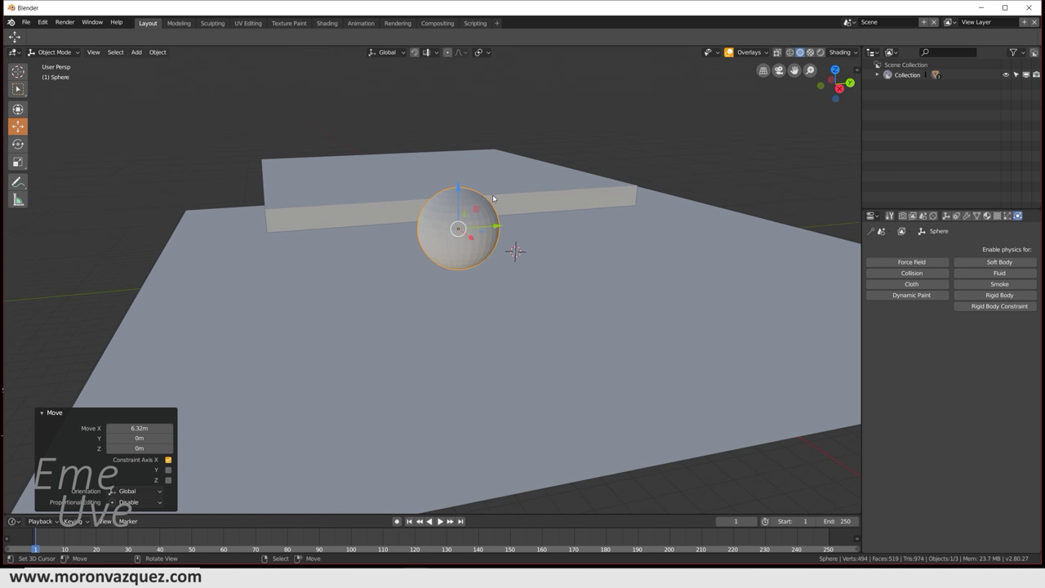
Step: Enable Soft Body on the sphere, turn off Goal, set Bending to 4.000, and show Cache settings
left_click(995, 262)
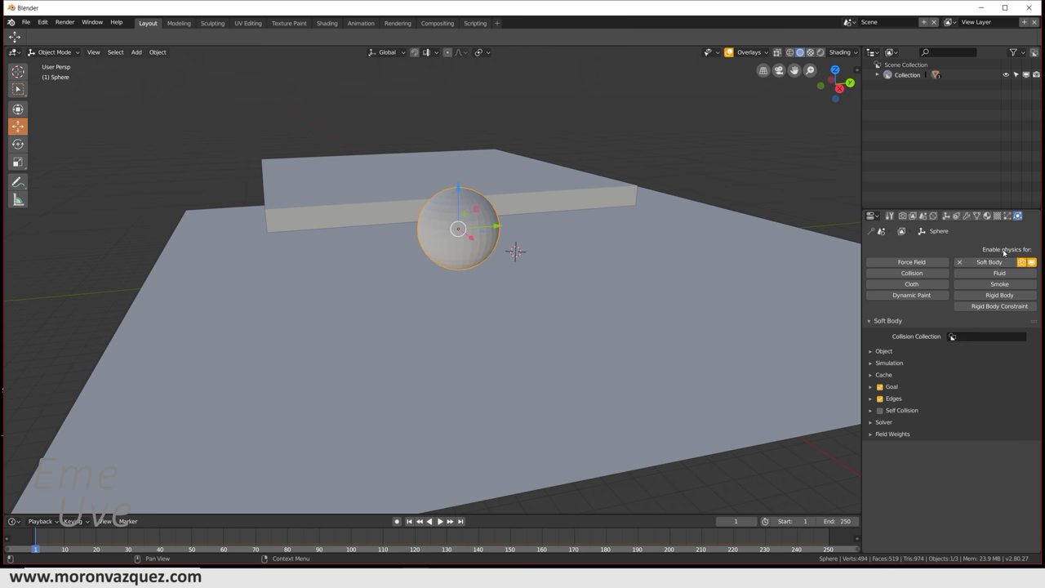
left_click(879, 387)
left_click(871, 399)
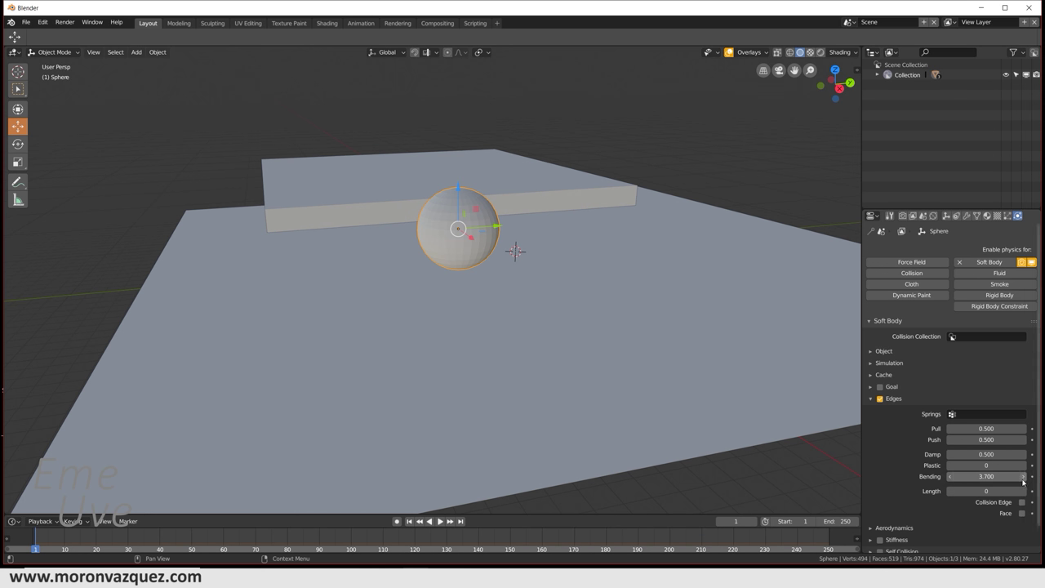
left_click(949, 476)
type("4.000")
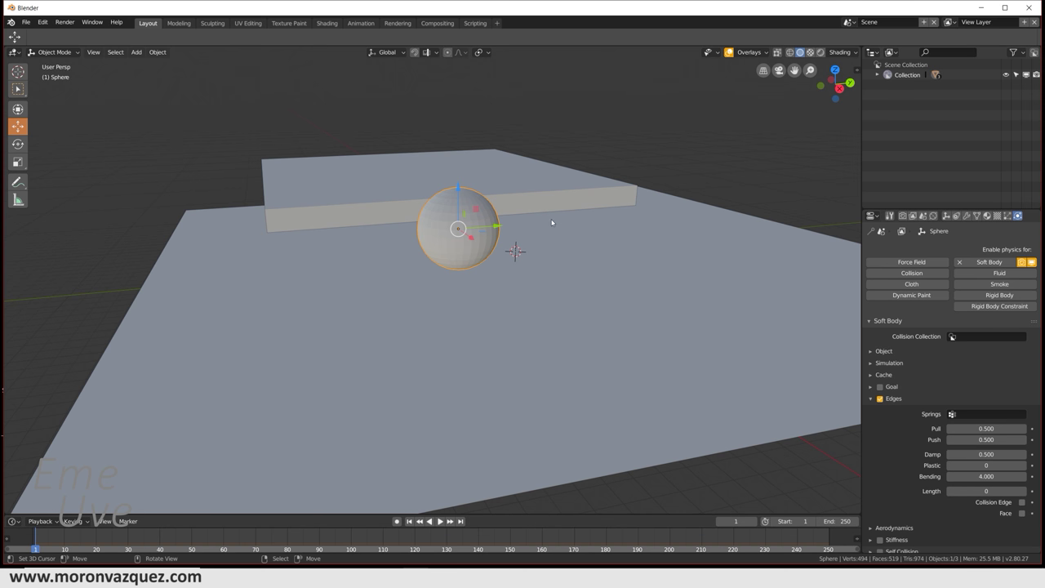
scroll(951, 409, "down", 1)
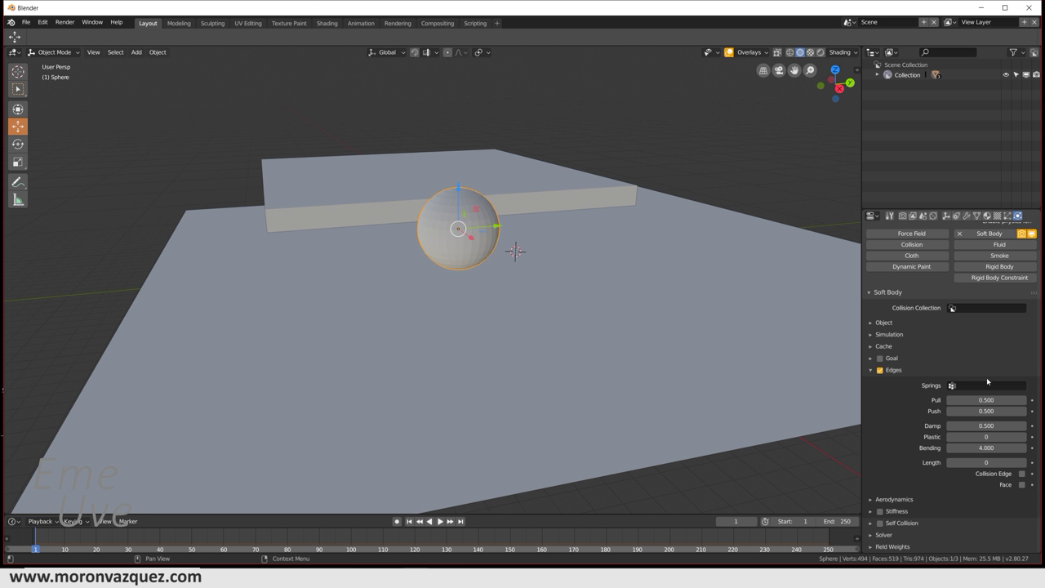
left_click(870, 346)
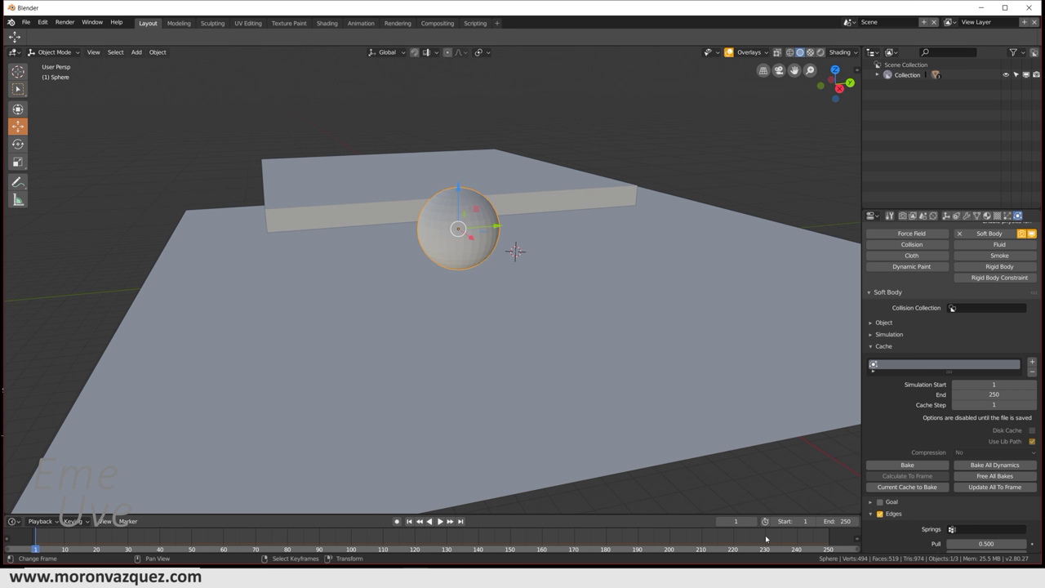
Step: Set the soft-body cache end to 50 frames, bake it, and play the fall
double_click(1005, 394)
type("50")
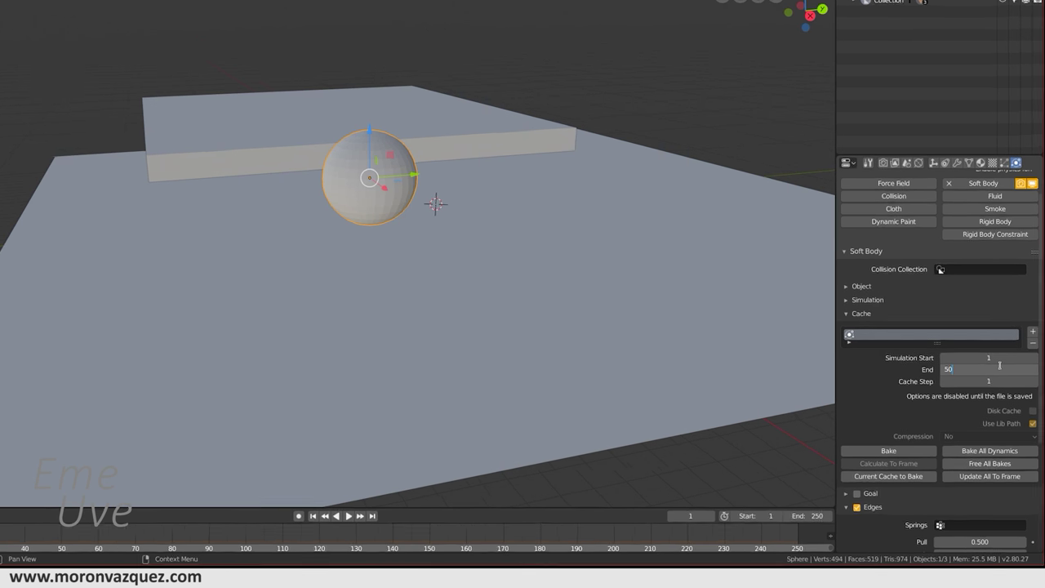
key("Return")
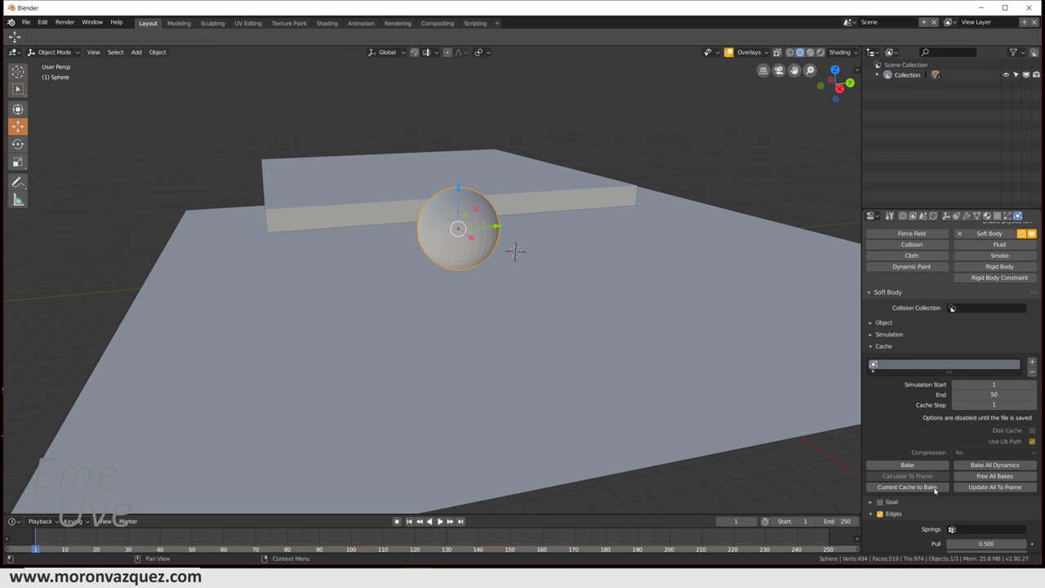
left_click(915, 465)
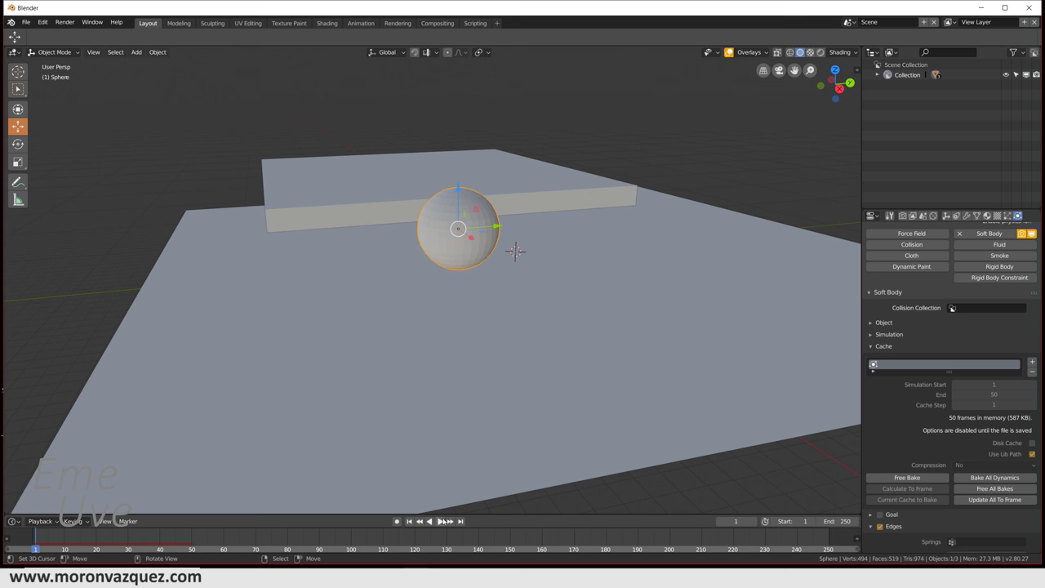
left_click(440, 520)
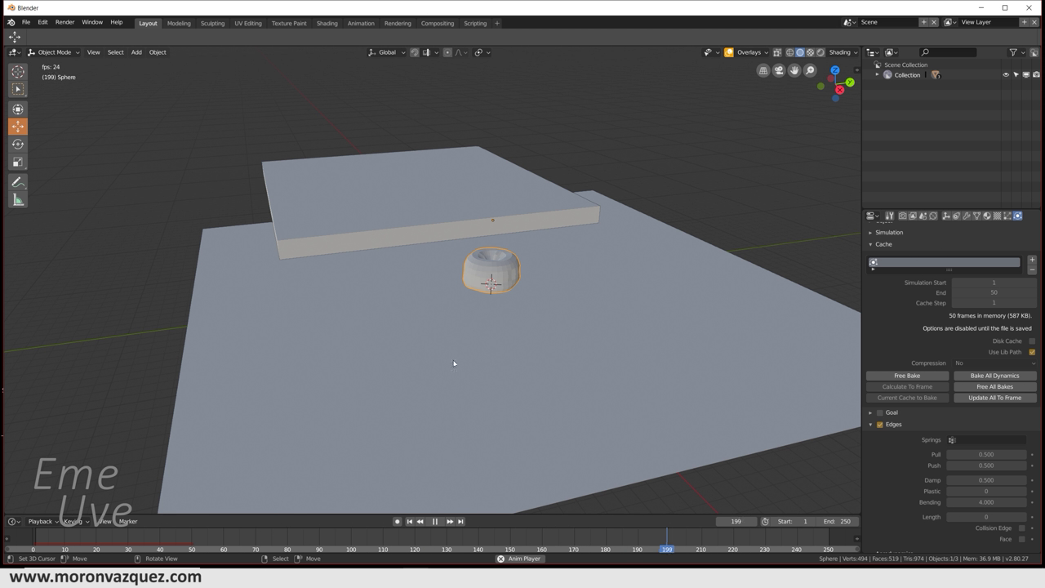
Step: Stop playback and return the timeline to frame 1
left_click(432, 520)
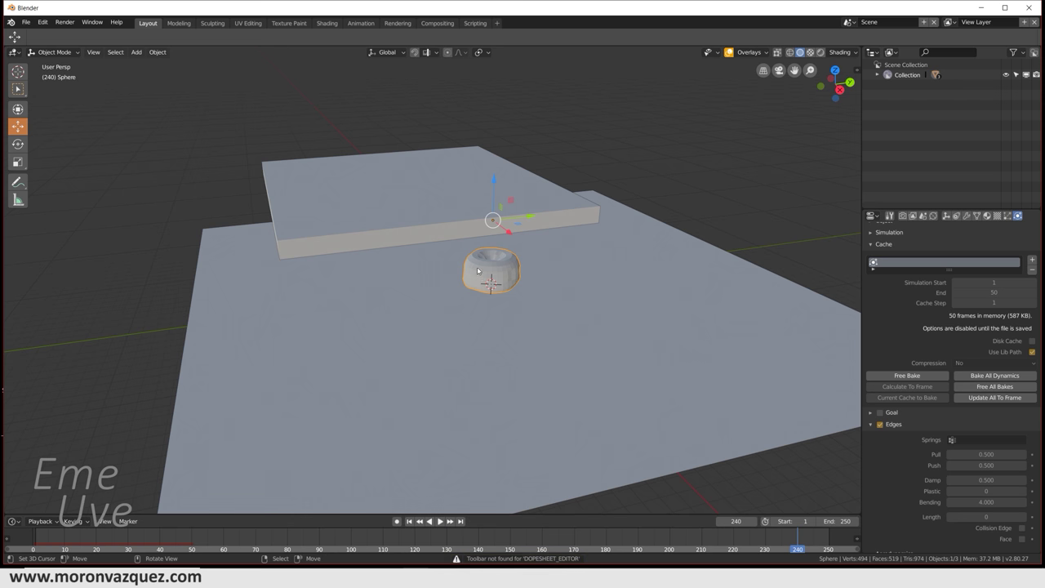
middle_click_drag(497, 258, 519, 293)
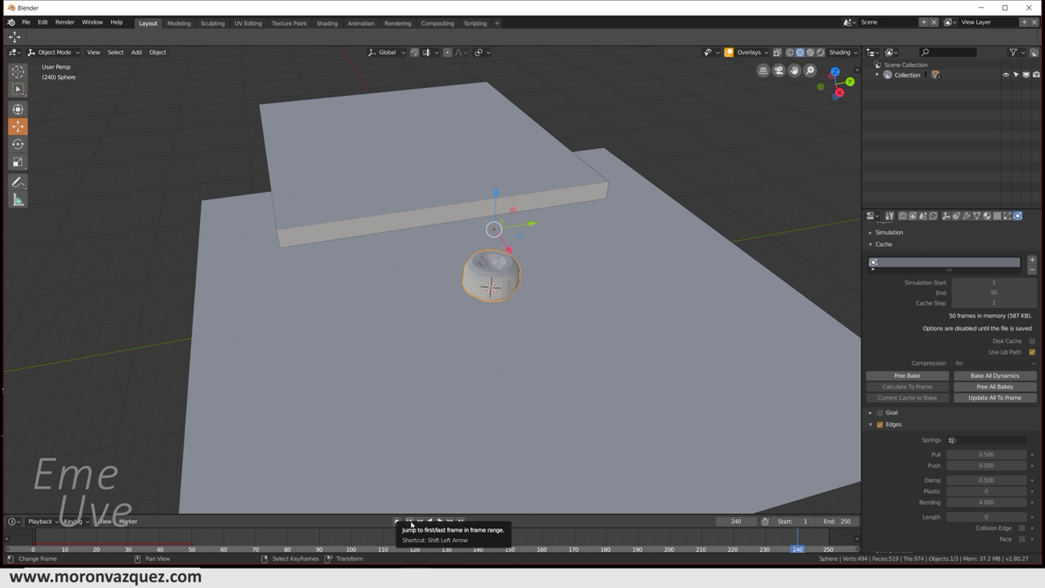
left_click(409, 523)
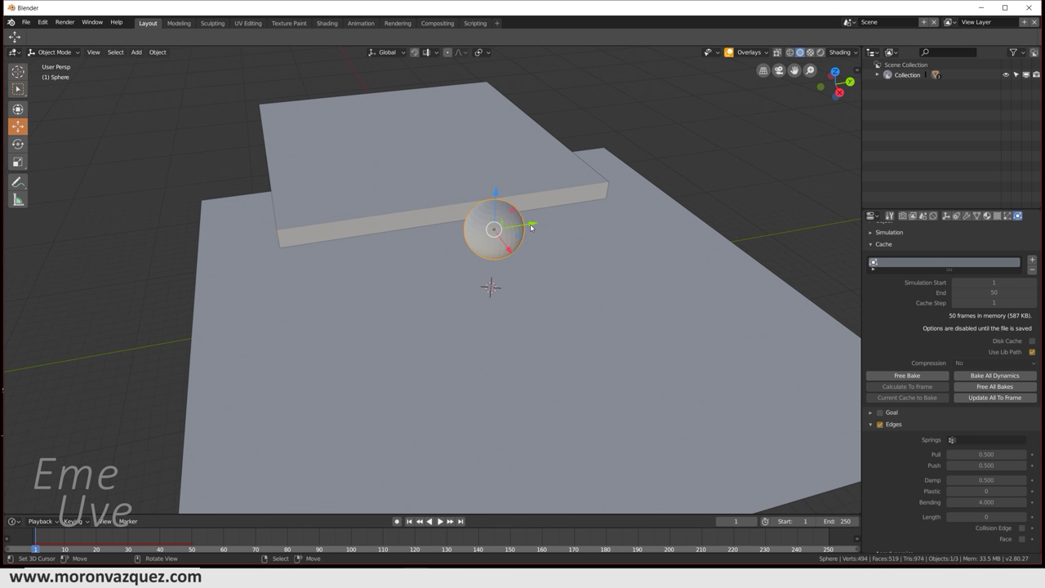
Step: Shift the sphere 0.277 m along Y and free all soft-body bakes
left_click_drag(531, 227, 416, 245)
middle_click_drag(416, 245, 506, 294)
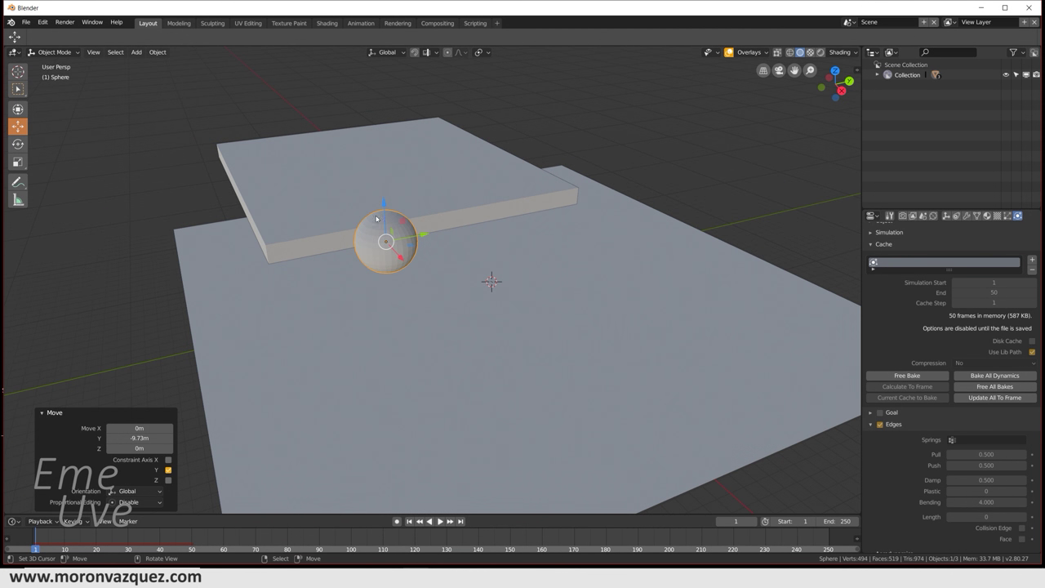
left_click_drag(424, 240, 427, 240)
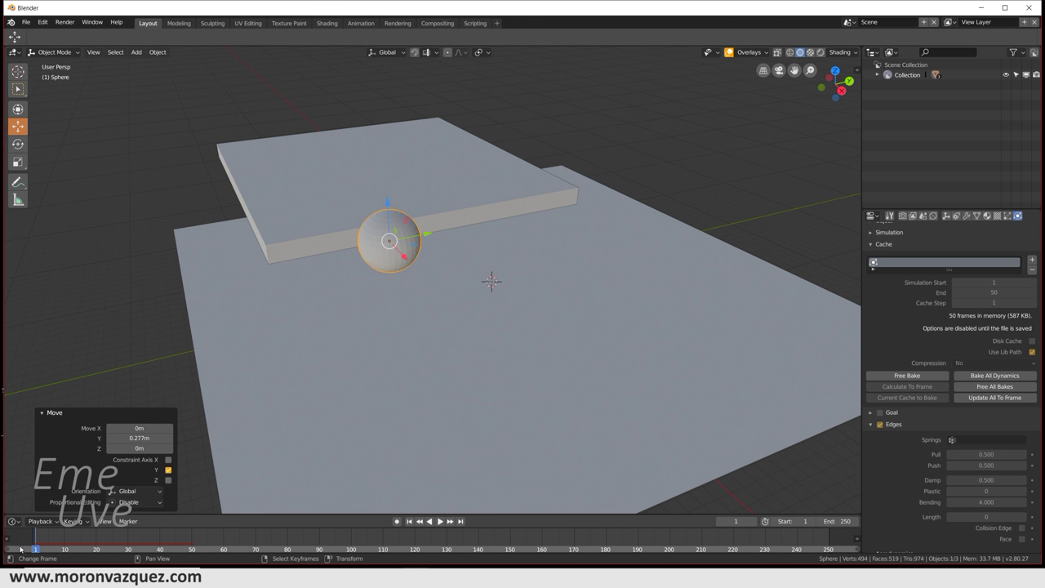
left_click(973, 391)
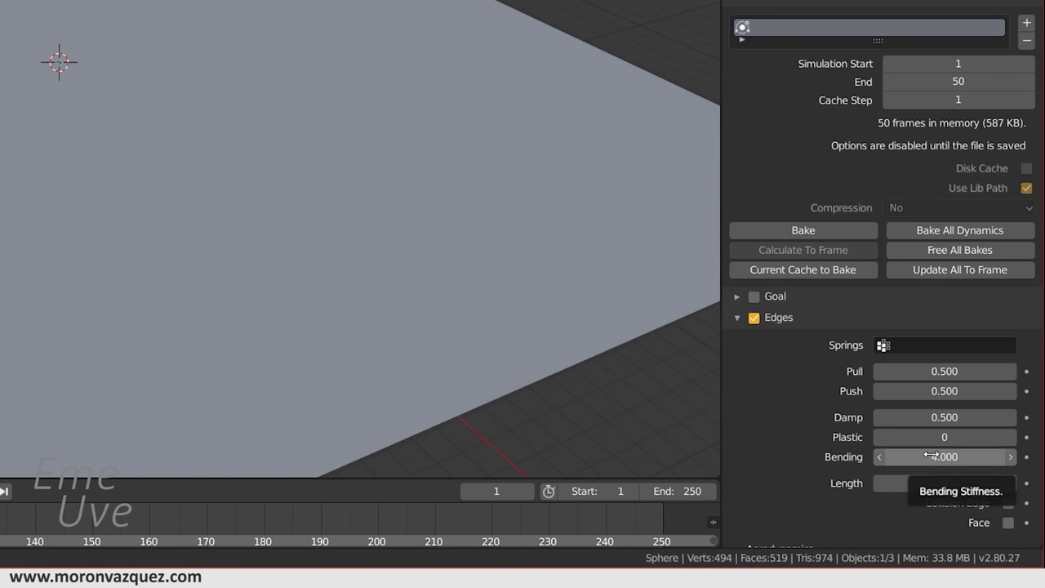
Step: Set Bending to 9.100, re-bake the simulation, play it, and return to frame 1
left_click_drag(929, 455, 963, 455)
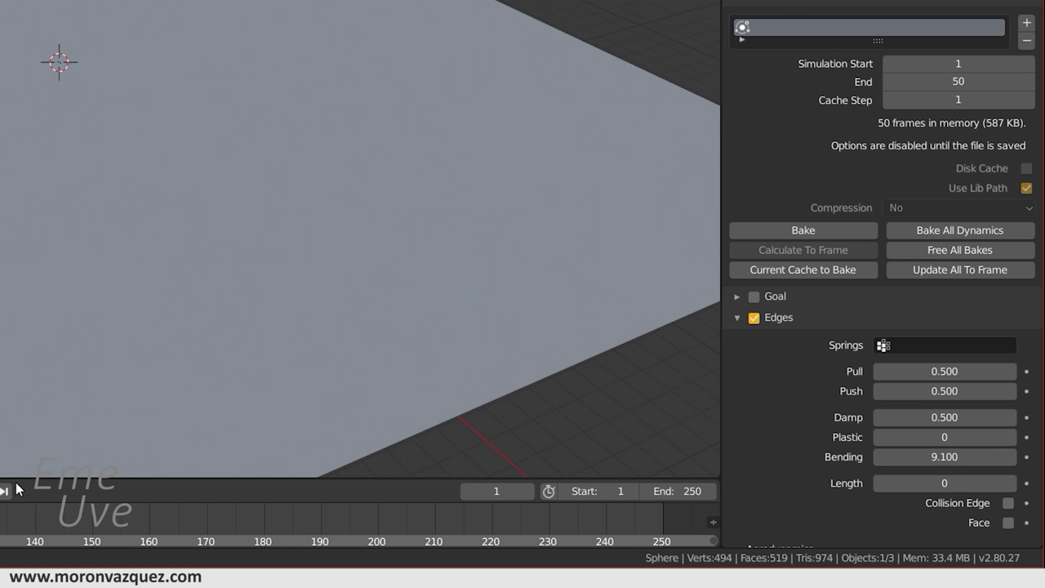
left_click(803, 230)
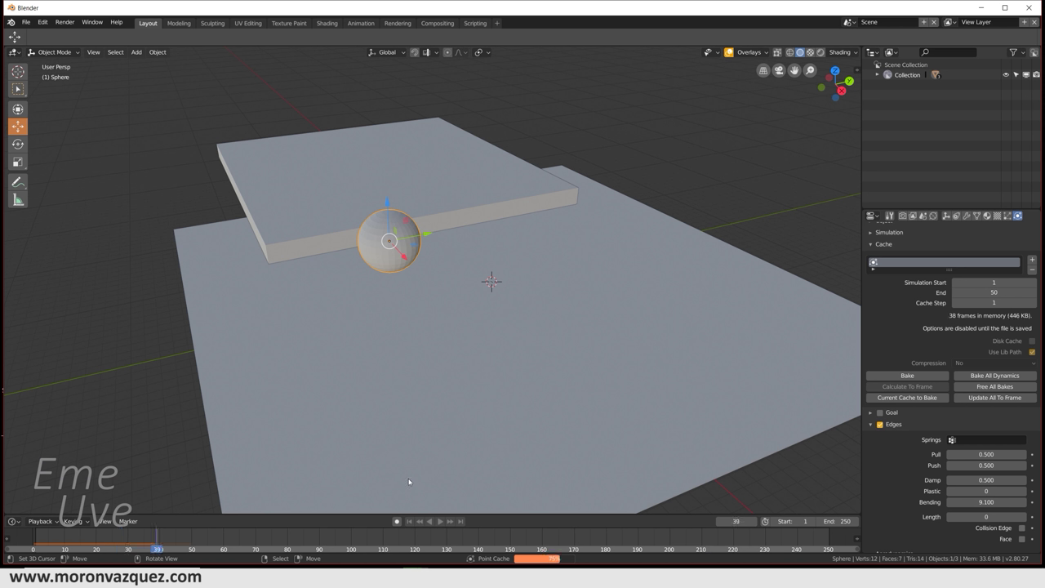
left_click(440, 521)
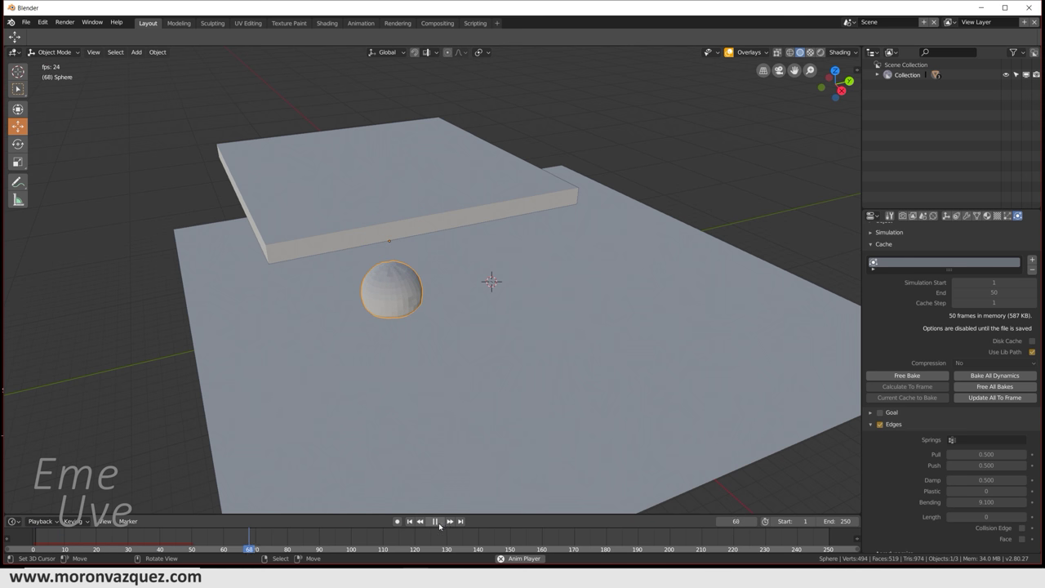
left_click(438, 520)
left_click(409, 521)
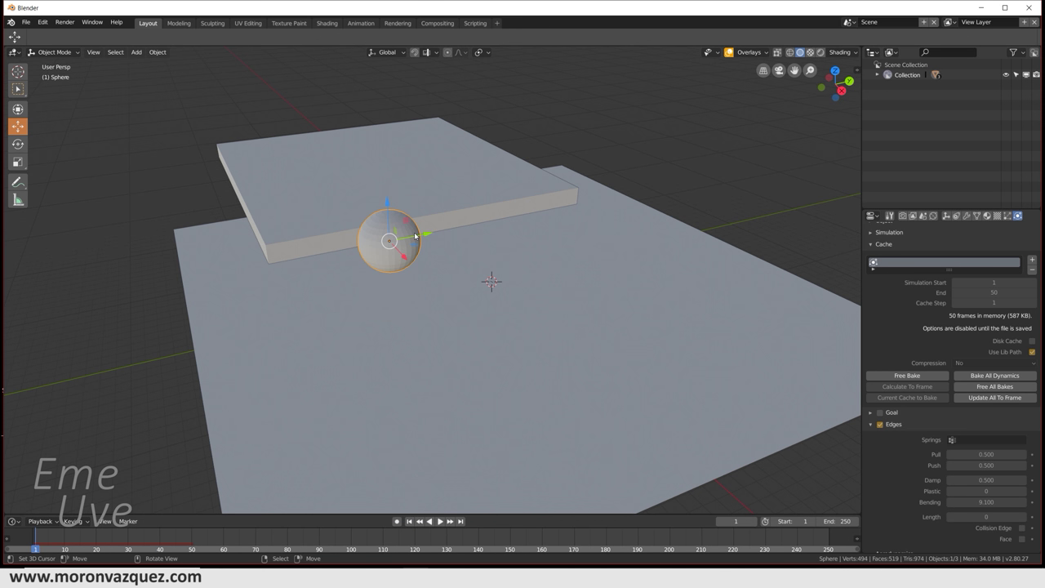
middle_click_drag(420, 271, 409, 259)
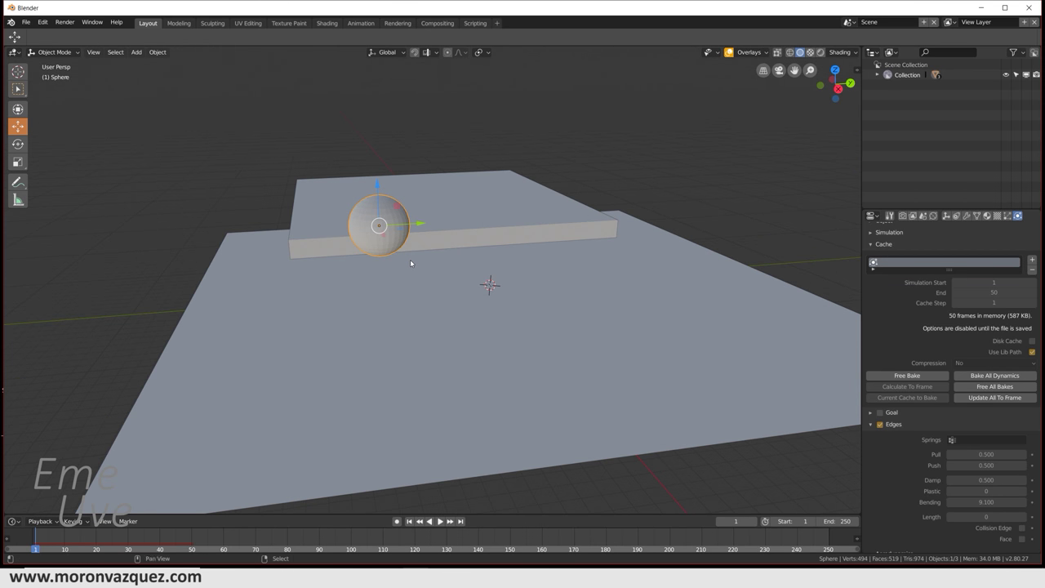
Step: Duplicate the sphere as Sphere.001, move it 8.95 m along Y, and set Bending to 5
key("shift+d")
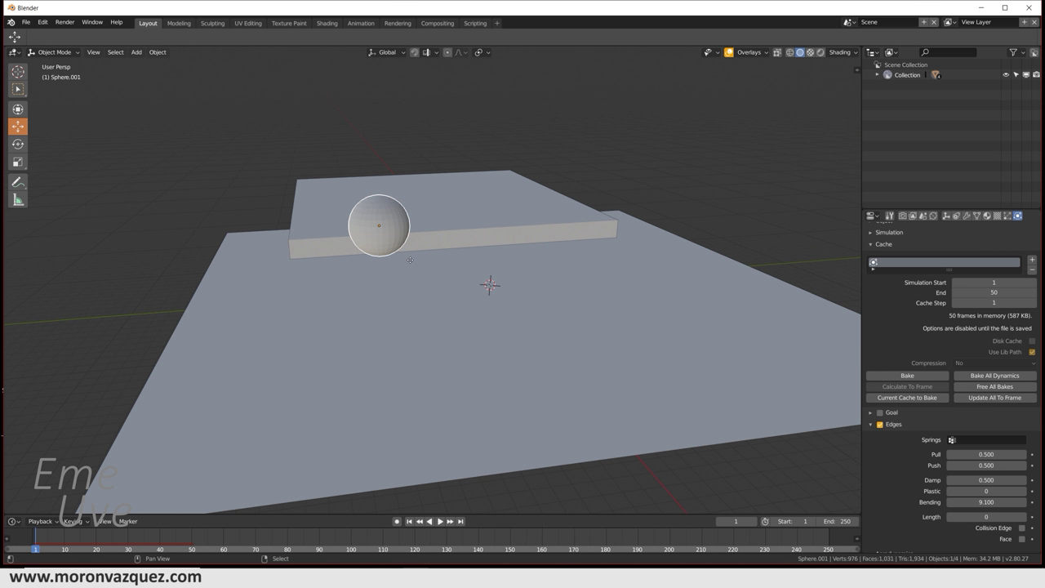
right_click(410, 260)
mouse_move(419, 220)
left_mouse_down()
mouse_move(526, 215)
mouse_move(514, 235)
left_mouse_up()
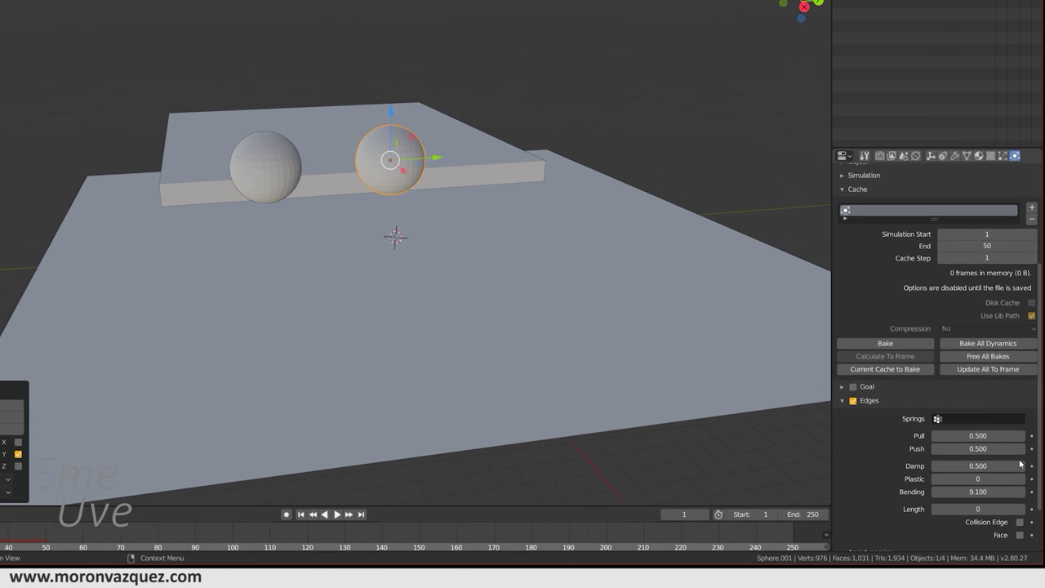
left_click(991, 475)
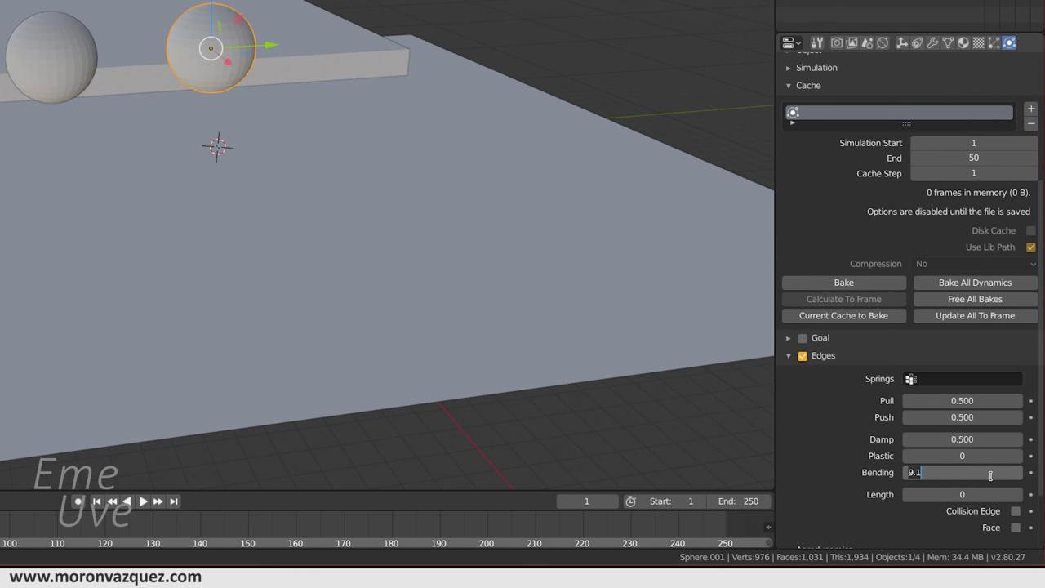
type("5")
key("Return")
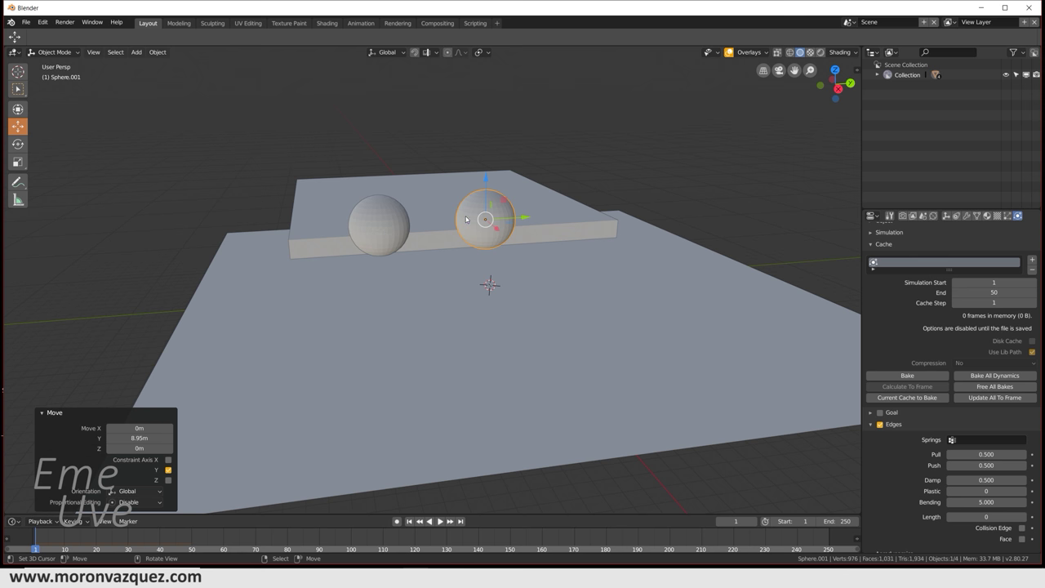
Step: Bake Sphere.001's soft body, preview both spheres falling, and return to frame 1
left_click(907, 374)
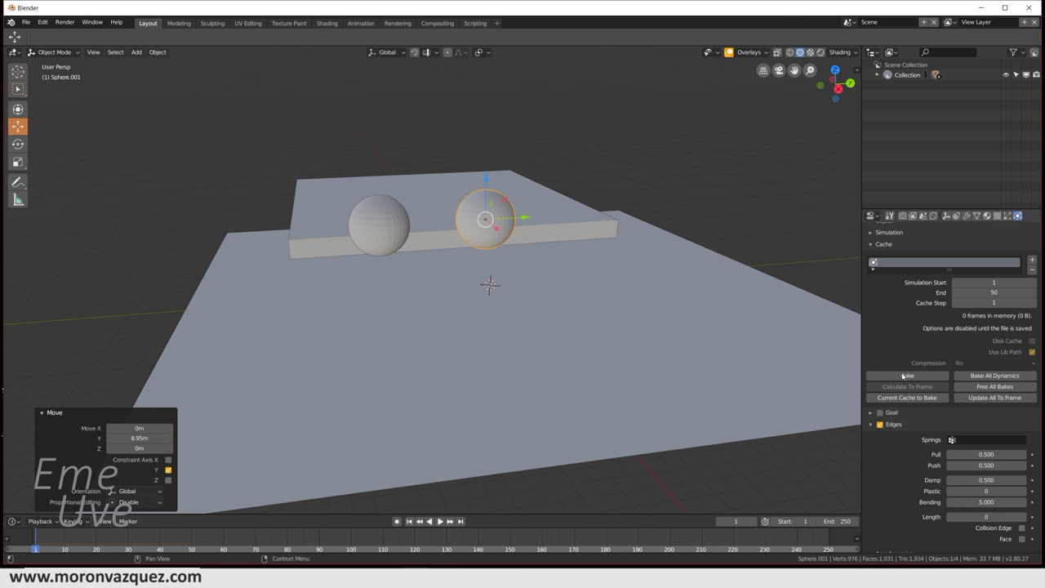
left_click(440, 521)
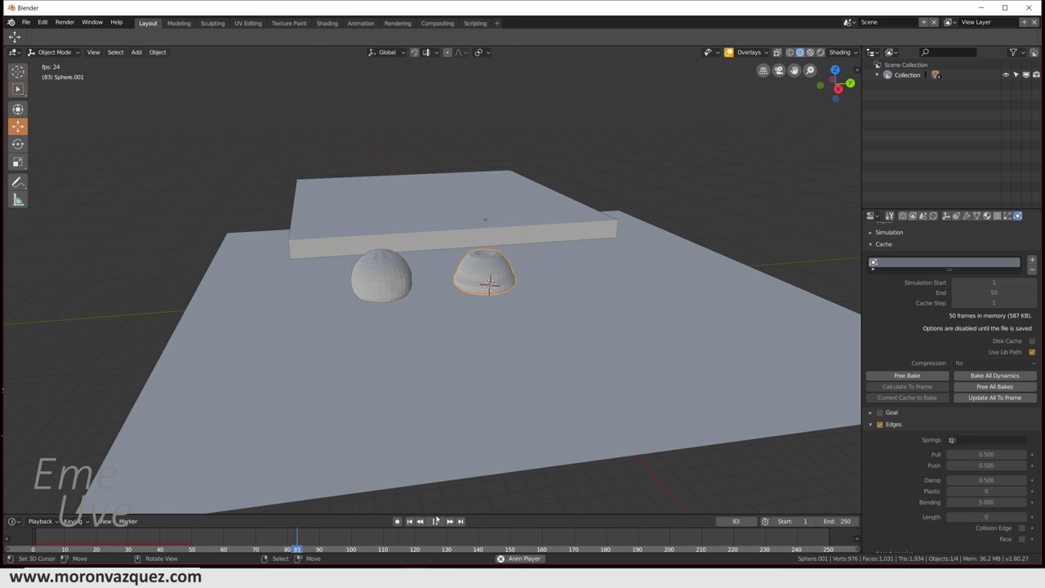
left_click(435, 520)
left_click(409, 521)
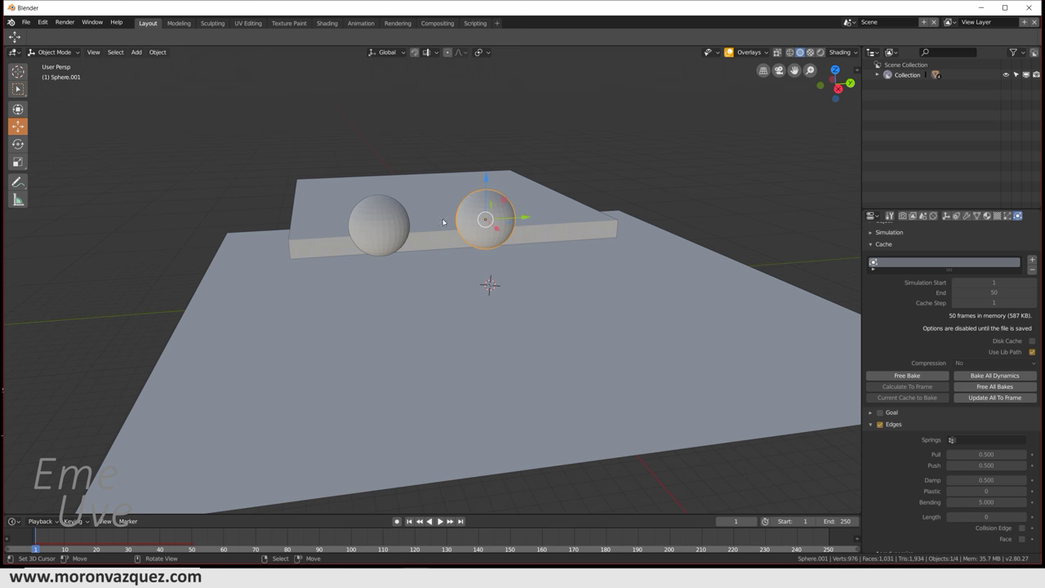
left_click(376, 219, "shift")
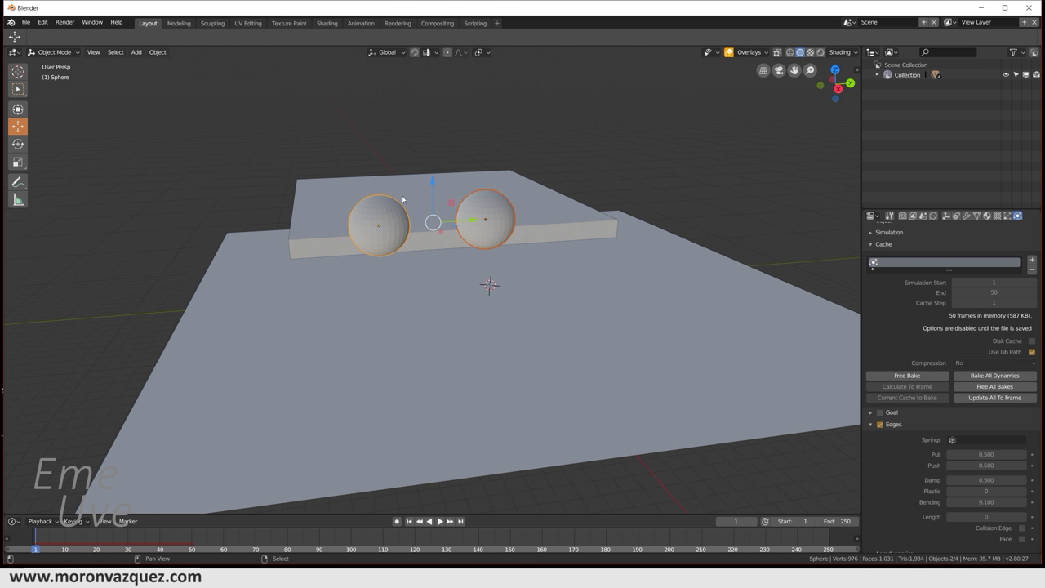
Step: Raise both selected spheres higher along Z
key("g")
key("z")
left_click(432, 159)
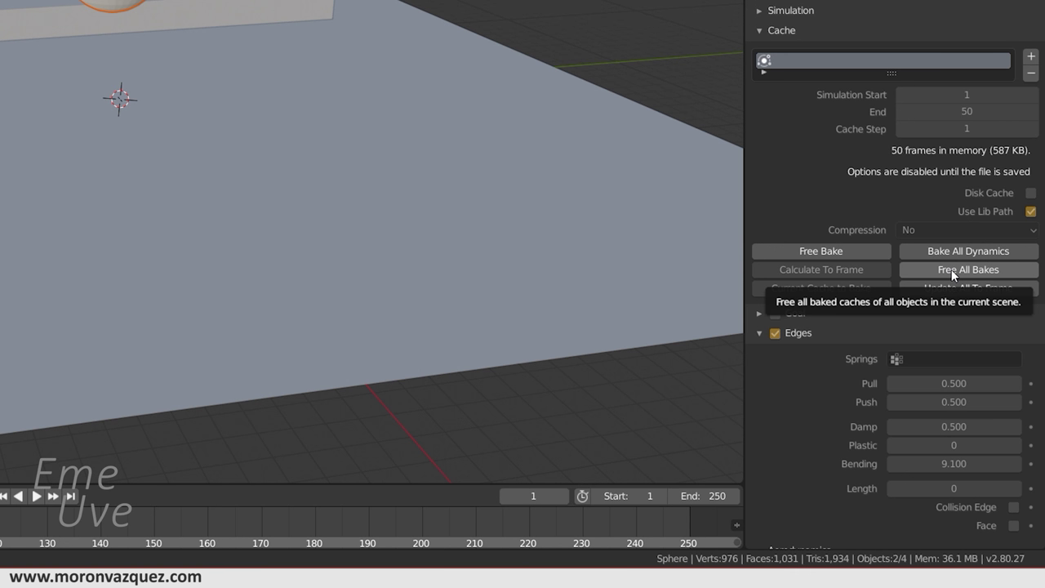
Step: Free all bakes, bake all dynamics, and play the two spheres falling and squashing
left_click(947, 271)
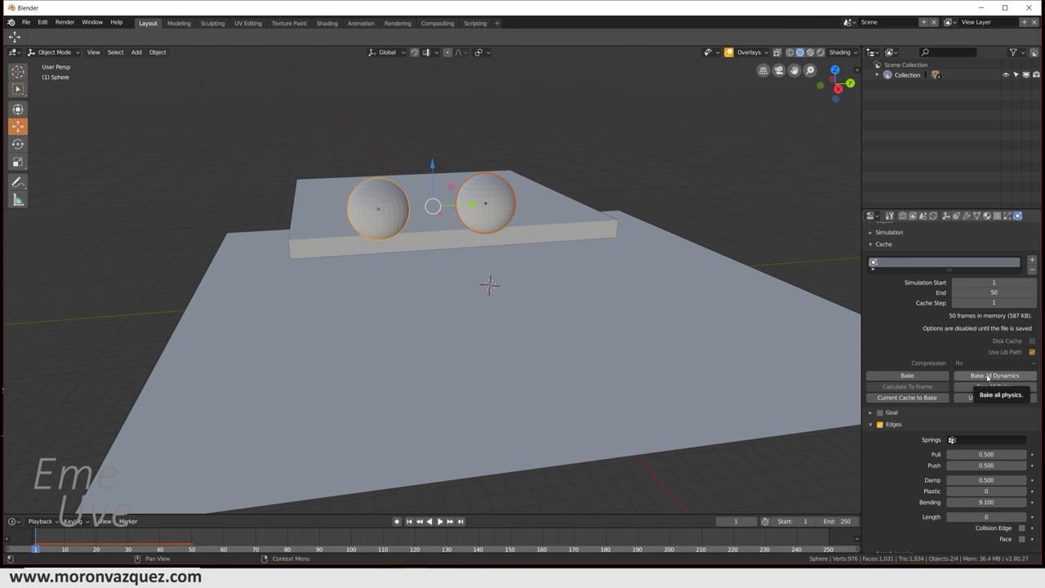
left_click(988, 376)
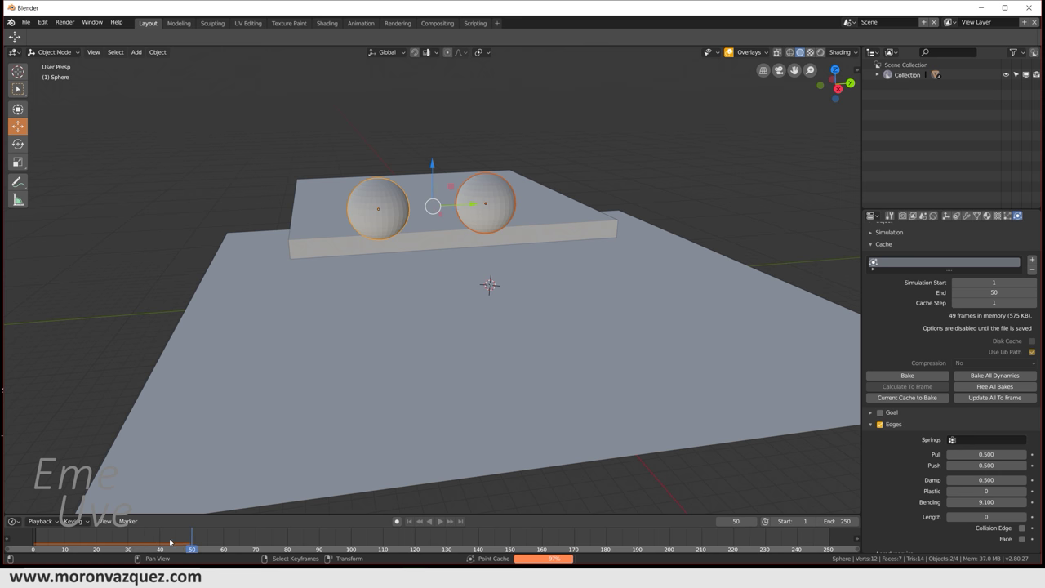
left_click(441, 522)
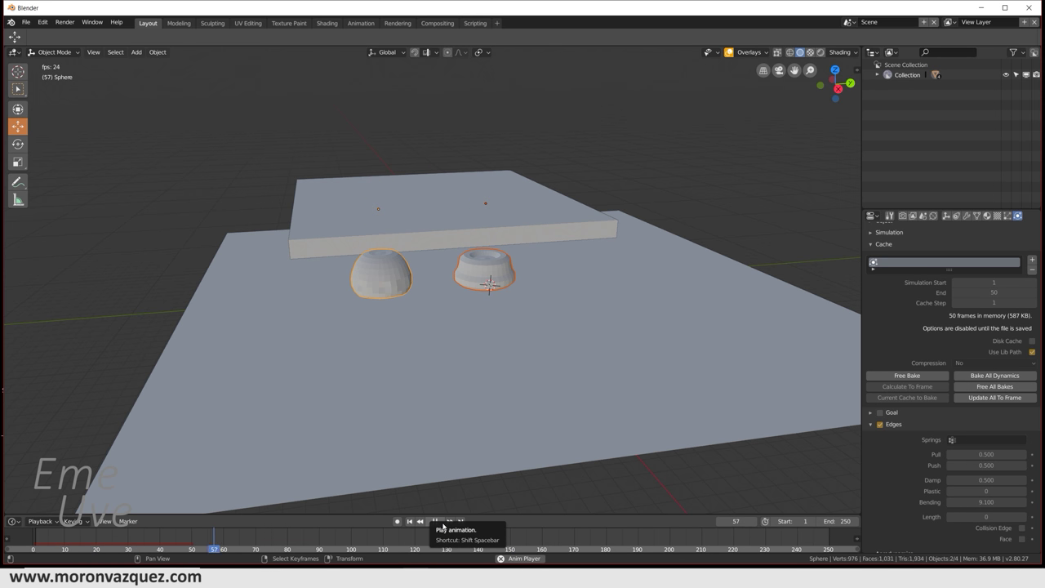
left_click(435, 520)
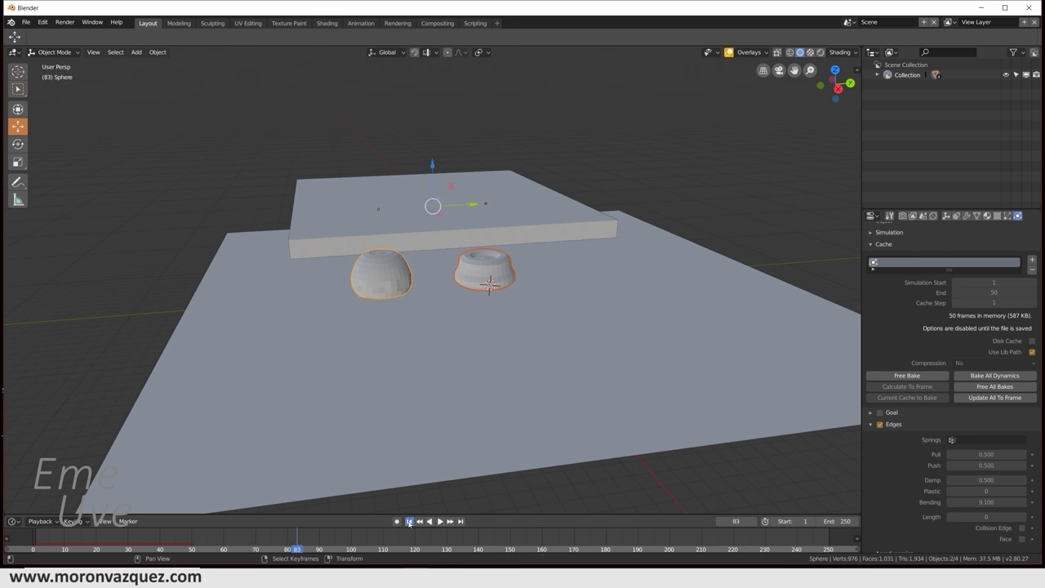
left_click(409, 521)
left_click(485, 205)
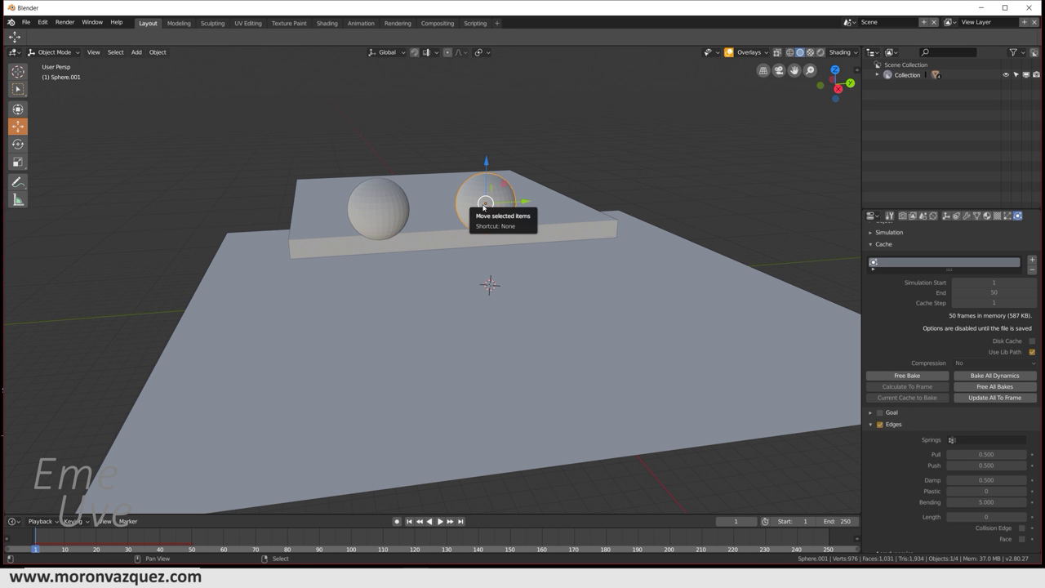
Step: Duplicate the right sphere and slide the copy further right along Y
key("shift+d")
right_click(485, 204)
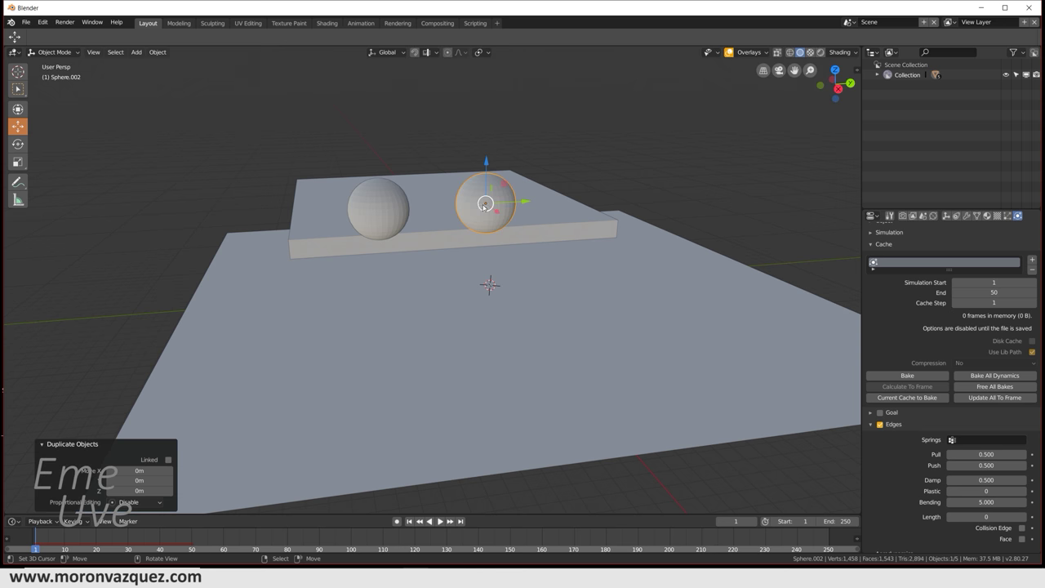
left_click_drag(524, 200, 630, 202)
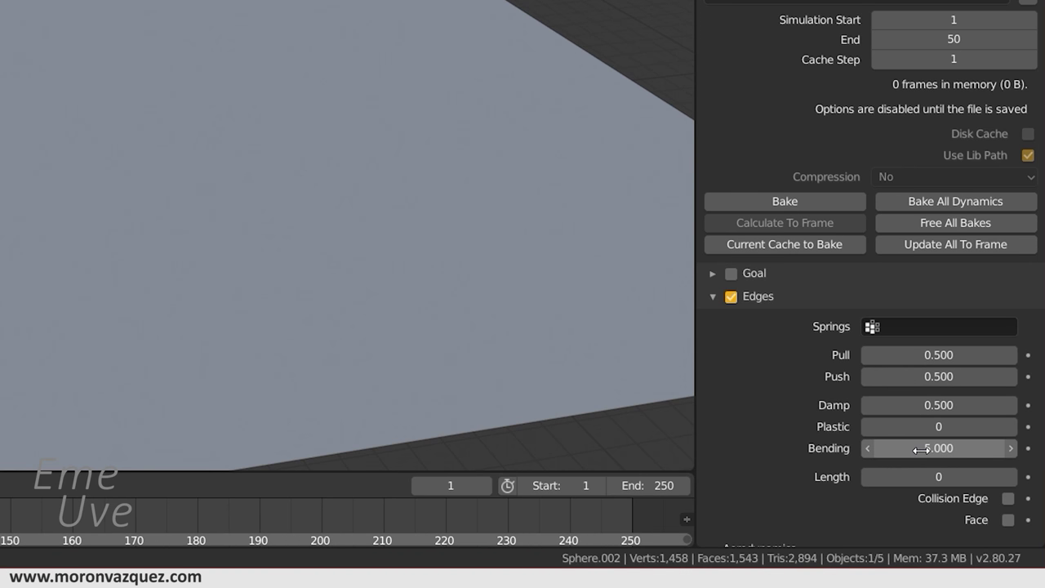
Step: Set the copy's soft-body edge Bending to 2 and Plastic to 50
left_click_drag(926, 447, 905, 447)
left_click(937, 447)
type("1")
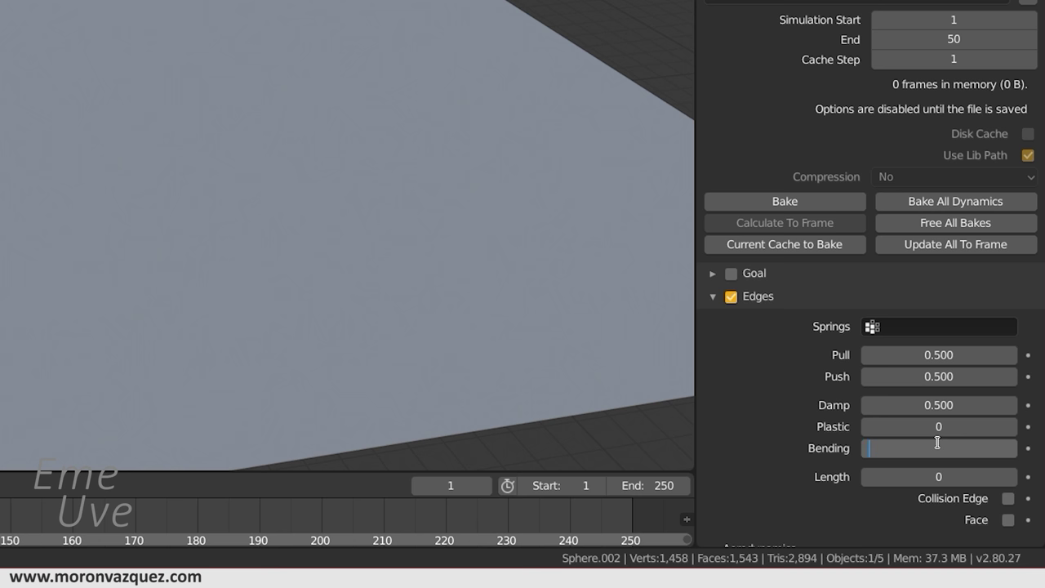
key("Return")
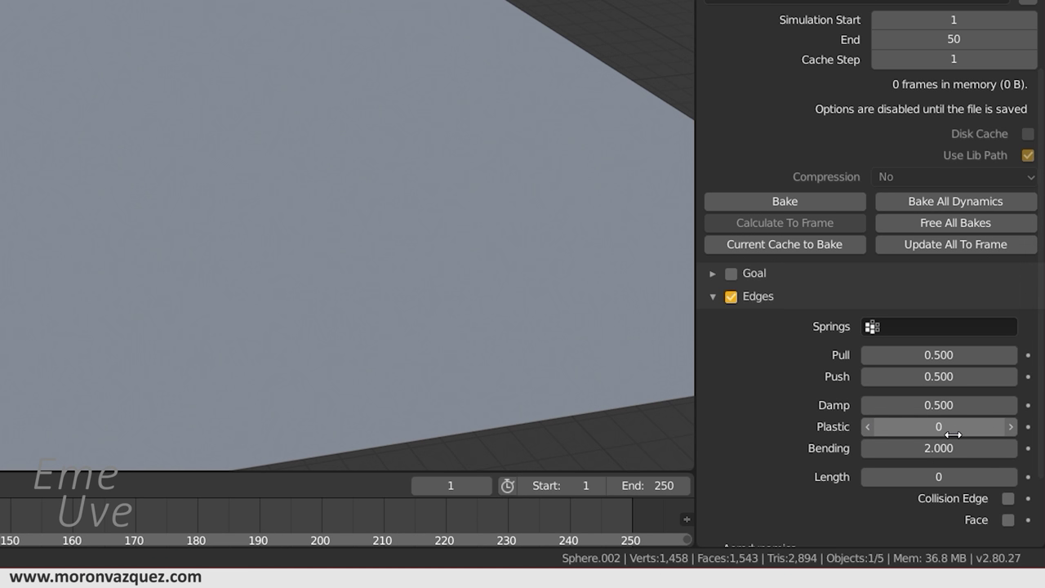
left_click(948, 428)
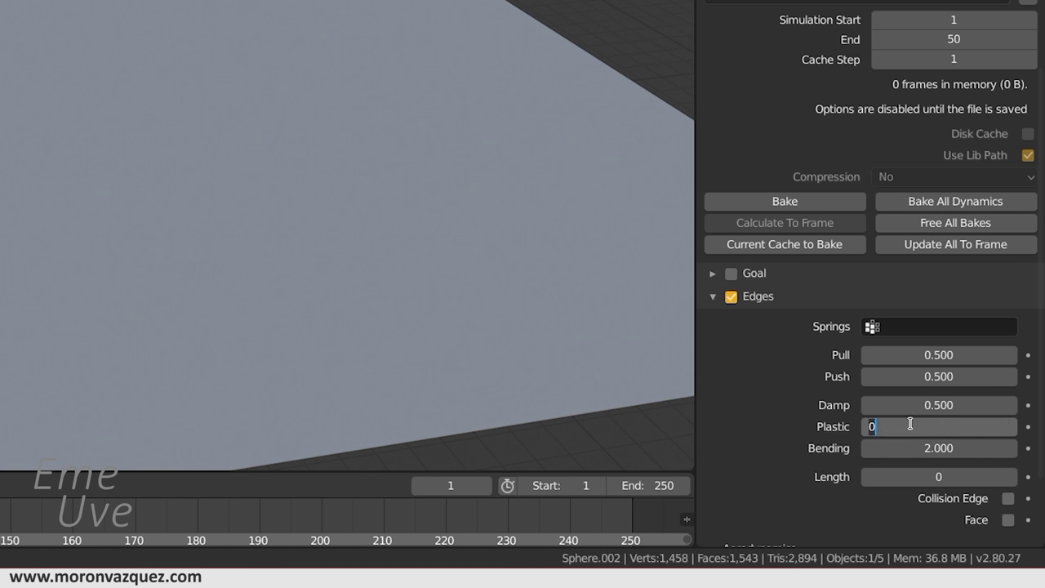
type("50")
key("Return")
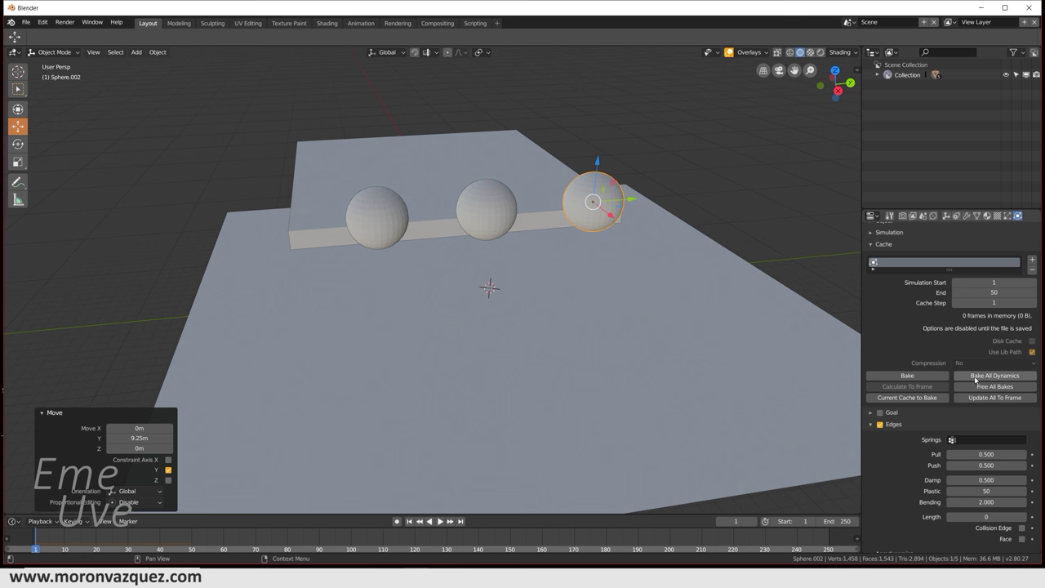
Step: Bake all dynamics, play the three spheres falling, then rewind to frame 1
left_click(920, 376)
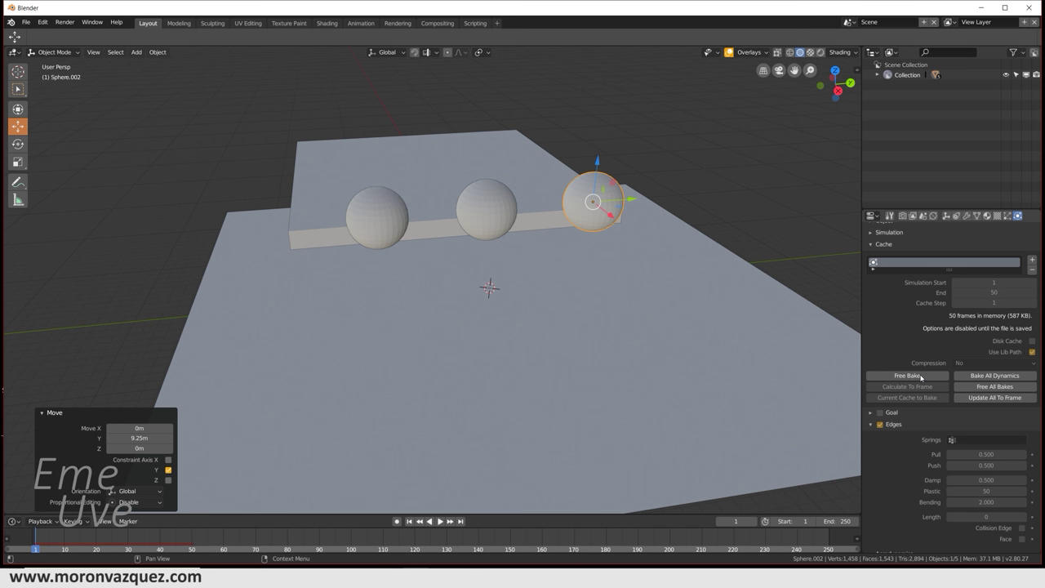
left_click(439, 522)
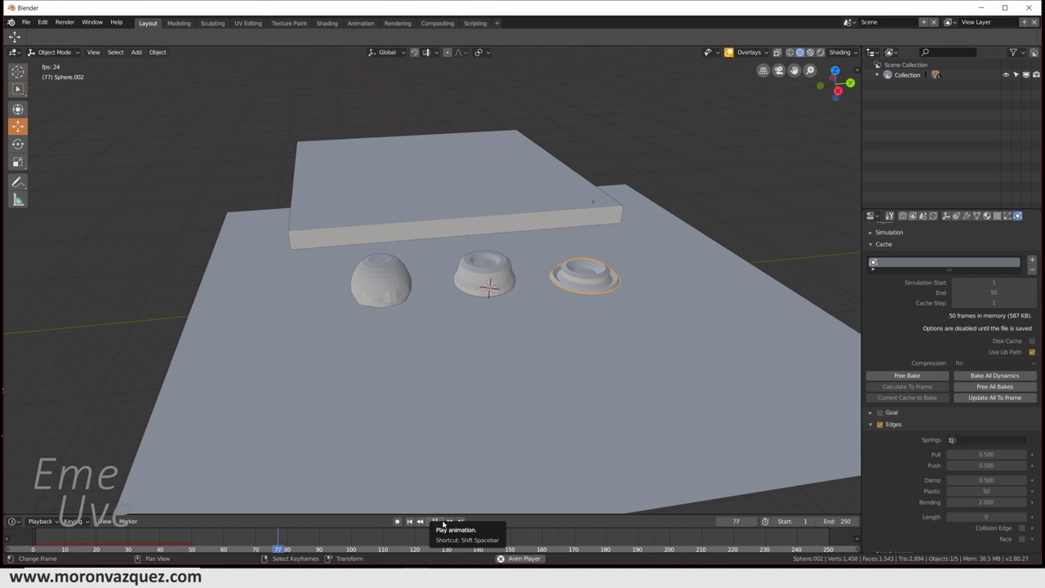
left_click(439, 520)
key("shift+Left")
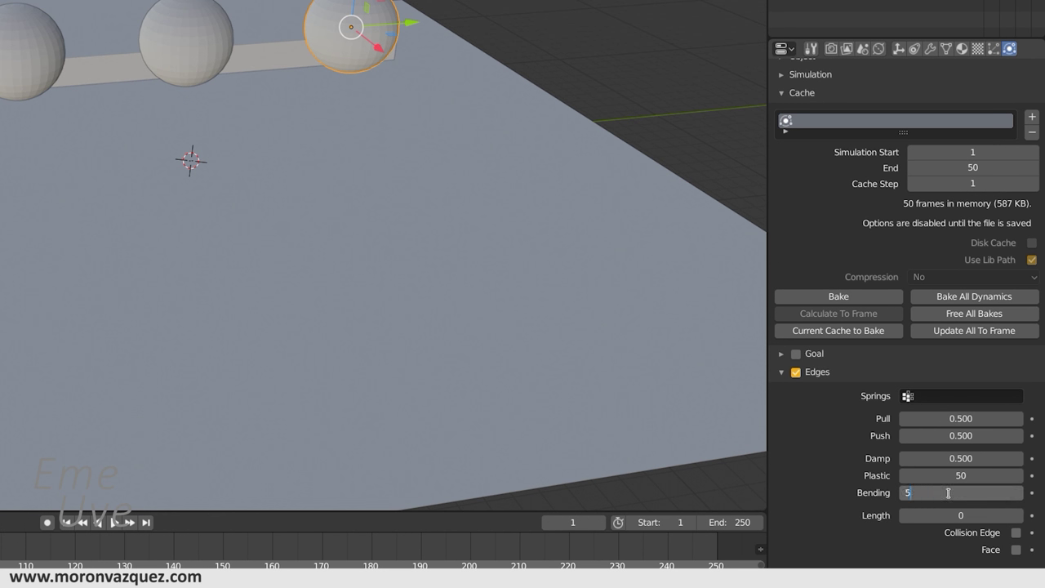
Step: Set Sphere.002's Bending to 5, rebake and preview the fall, then free the bake
key("Return")
left_click(812, 296)
left_click(440, 521)
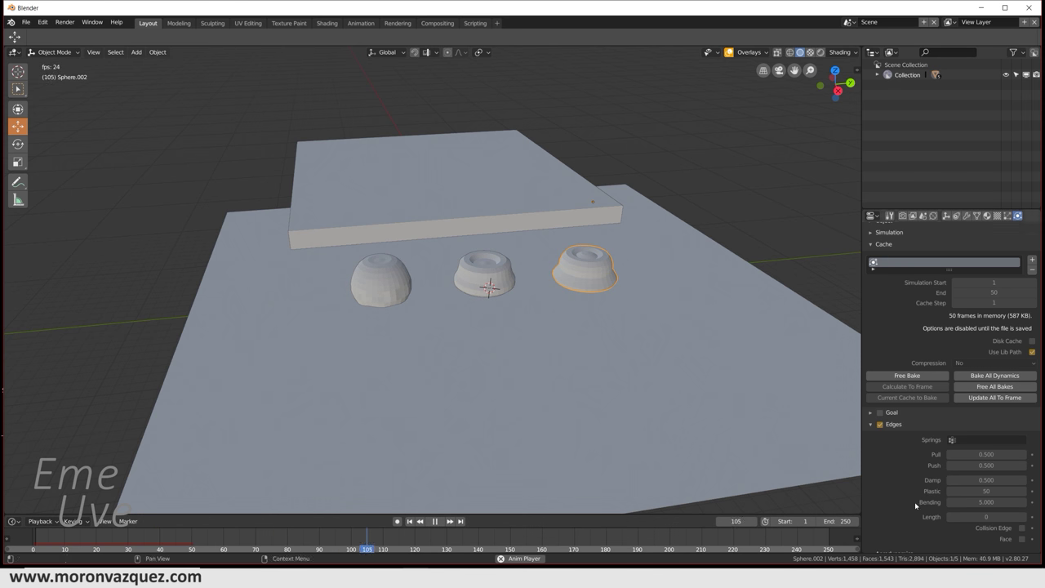
left_click(434, 521)
left_click(409, 520)
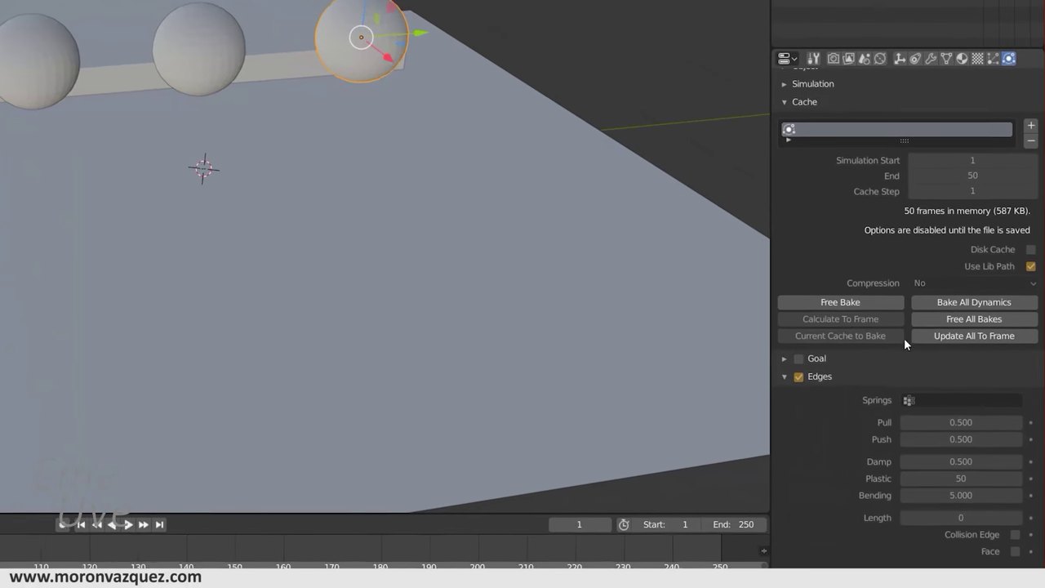
left_click(832, 327)
left_click(956, 494)
type("3")
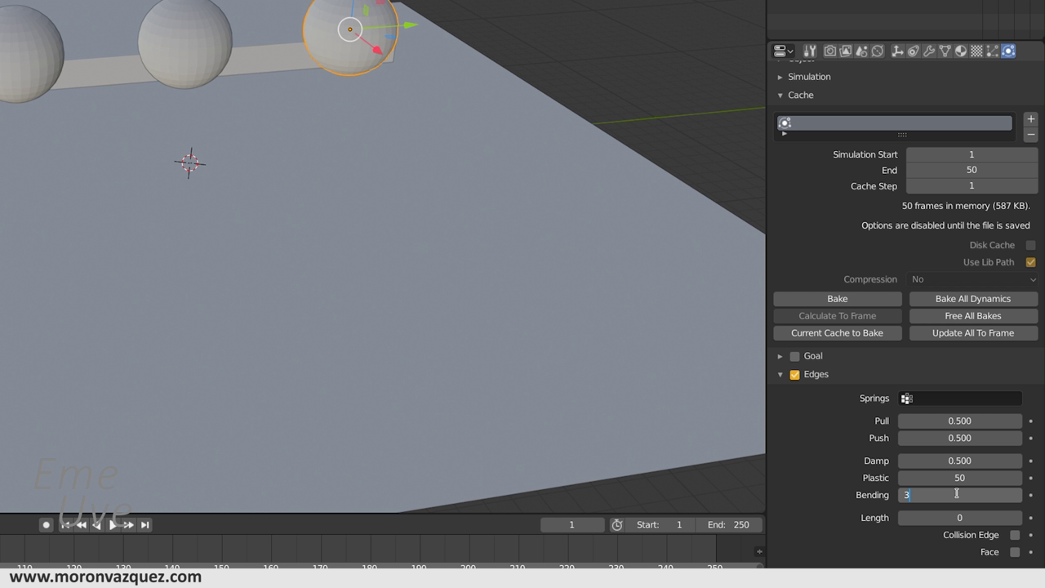
Step: Set Sphere.002's Bending to 3 and Plastic to 0
key("Return")
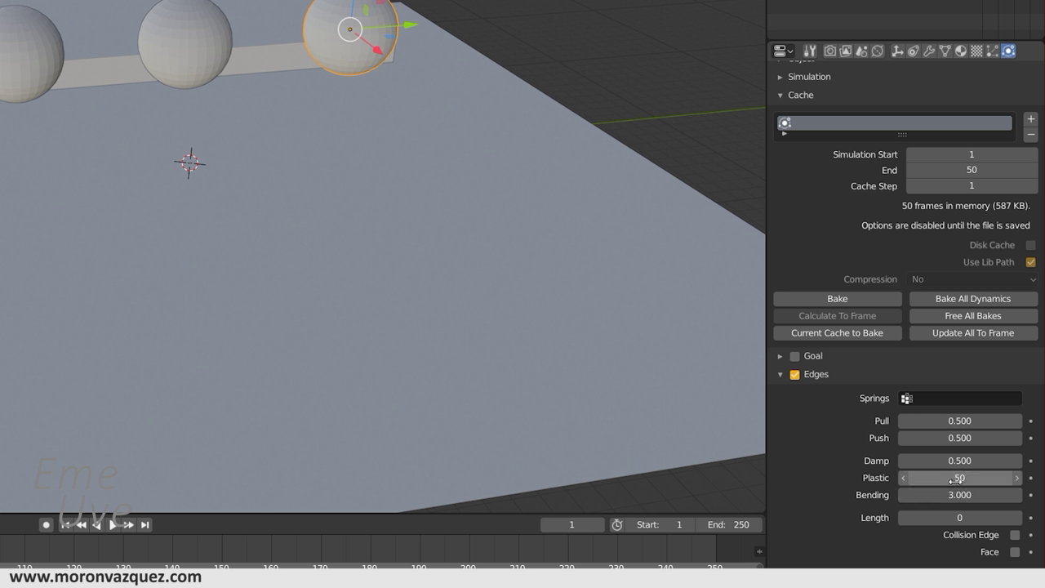
left_click(954, 479)
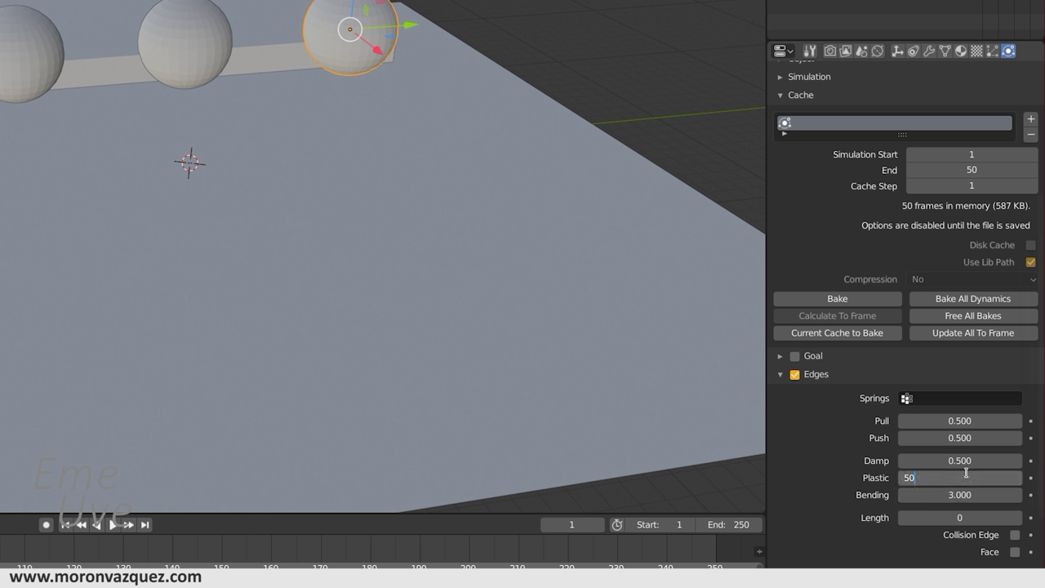
type("0")
key("Return")
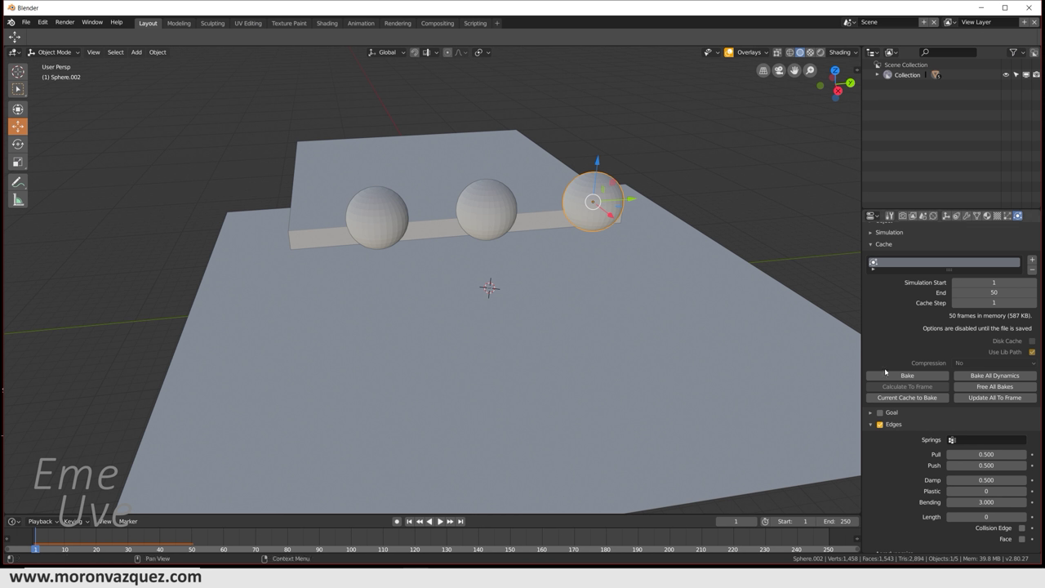
Step: Rebake the simulation, play the fall, and rewind to frame 1
left_click(898, 375)
left_click(439, 520)
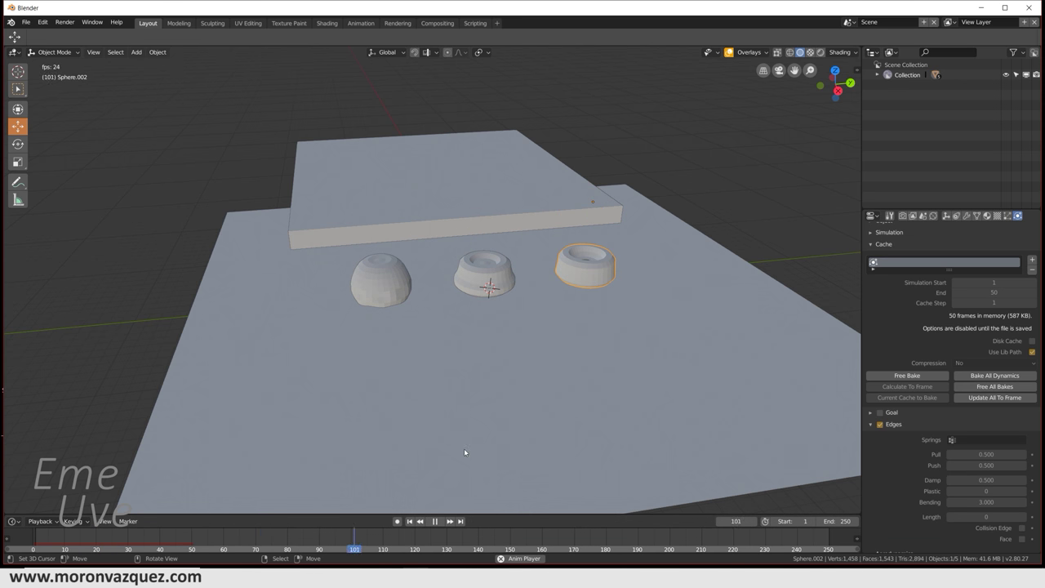
left_click(434, 521)
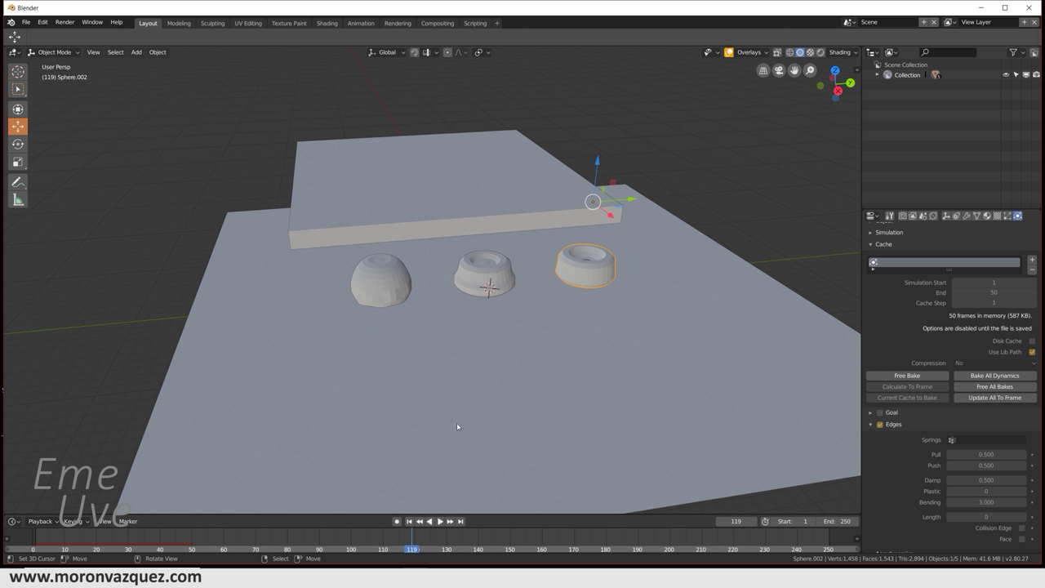
left_click(409, 523)
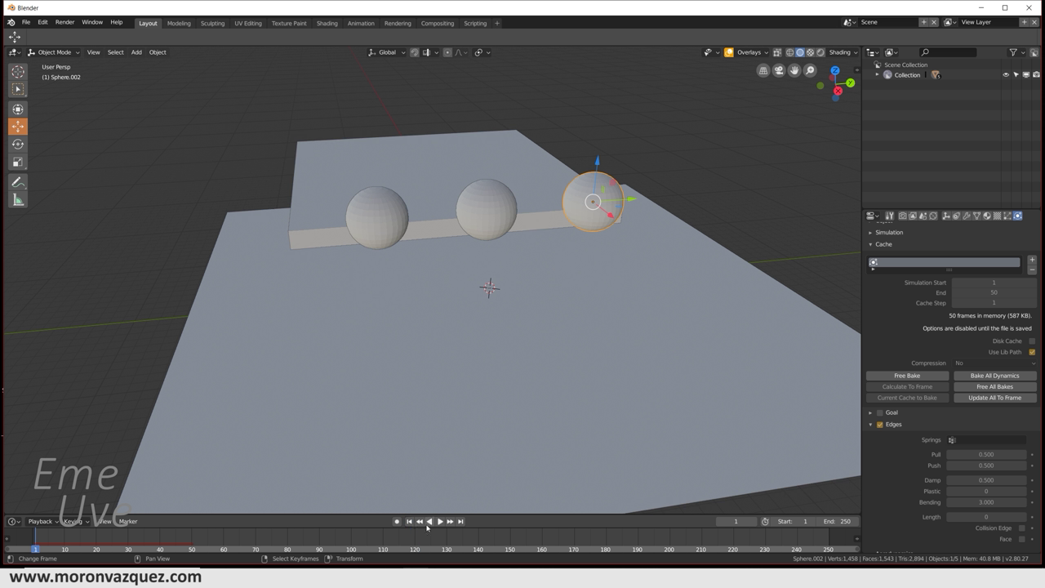
Step: Save the scene as soft.blend and select the other spheres
left_click(26, 24)
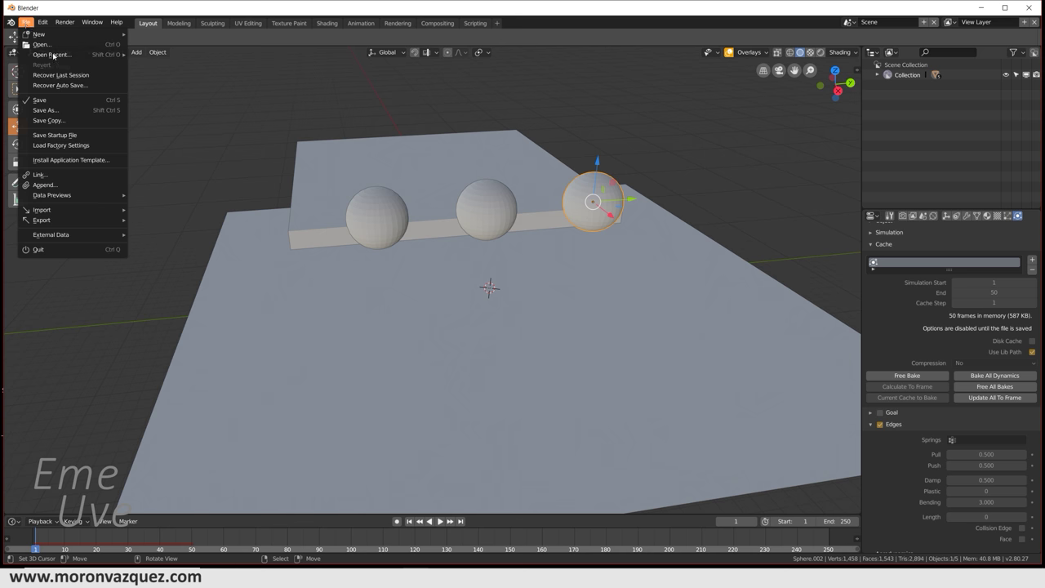
left_click(59, 114)
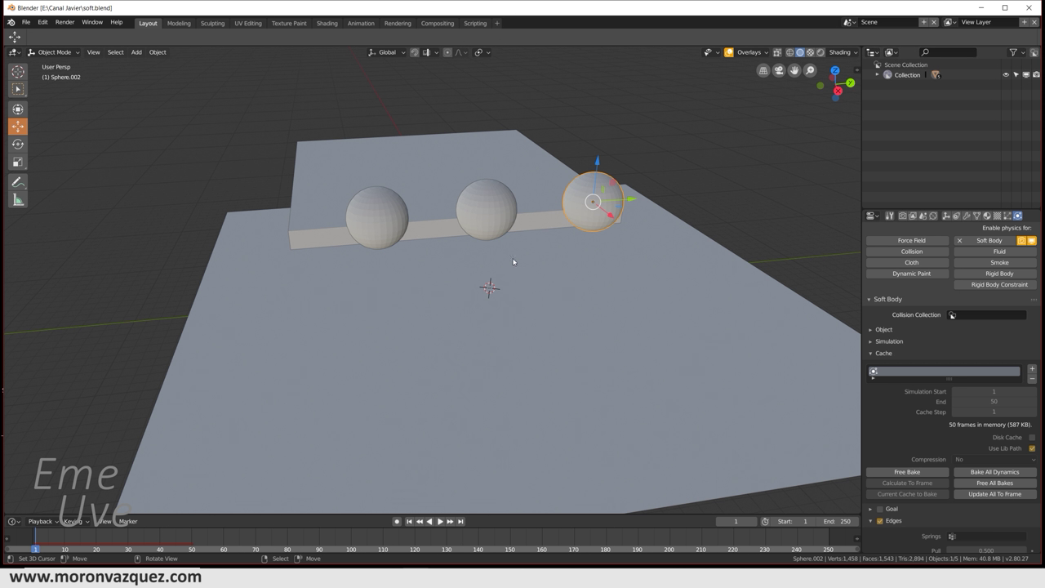
left_click(490, 220, "shift")
left_click(387, 215, "shift")
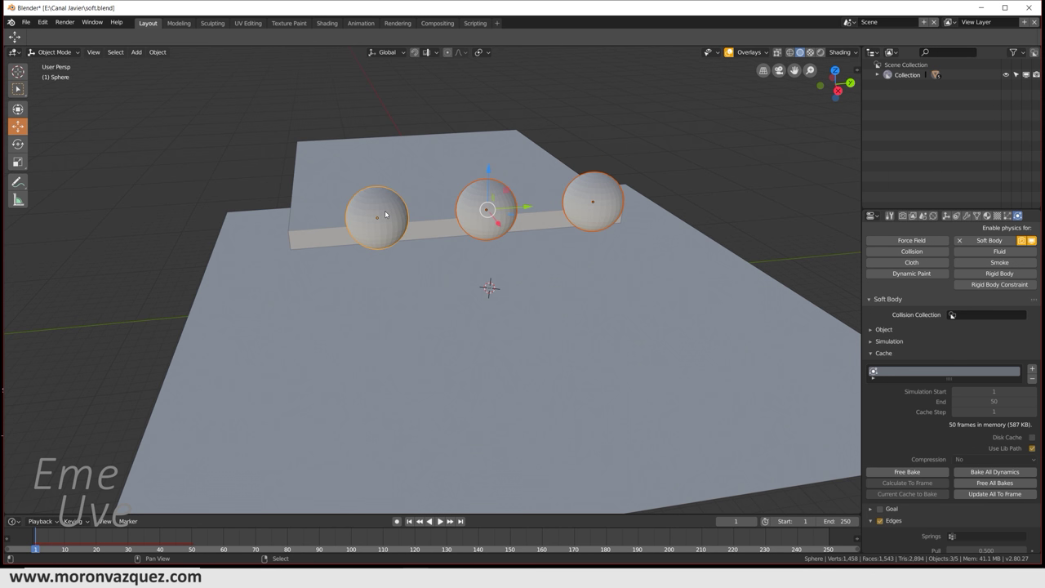
Step: Move the three spheres far aside along X
middle_click_drag(387, 214, 569, 260)
scroll(569, 260, "down", 4)
left_click_drag(488, 235, 841, 244)
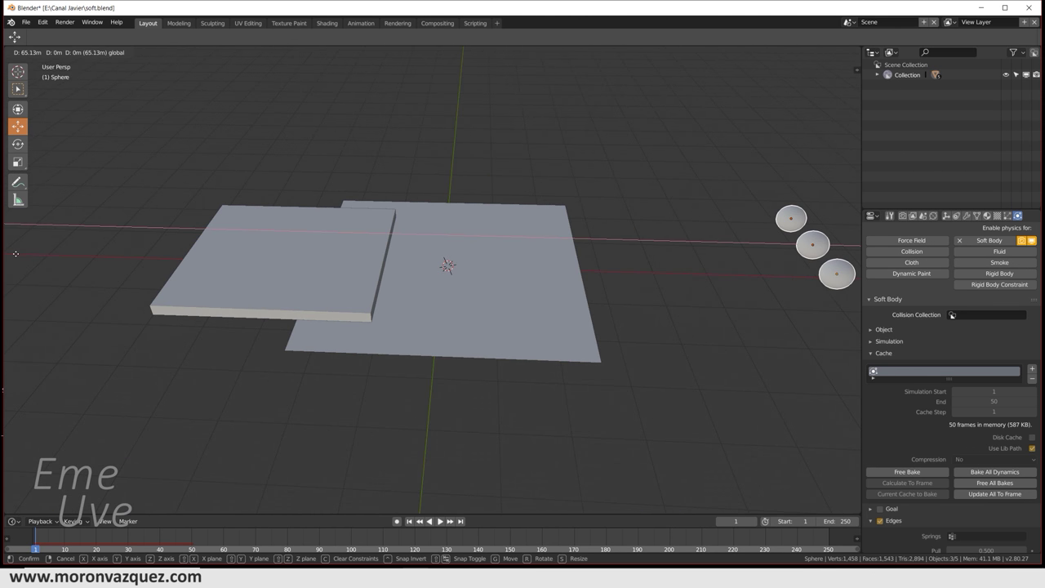
Step: Move the raised slab 29.8 m along X so it sits over the floor plane
left_click(368, 241)
scroll(367, 274, "up", 2)
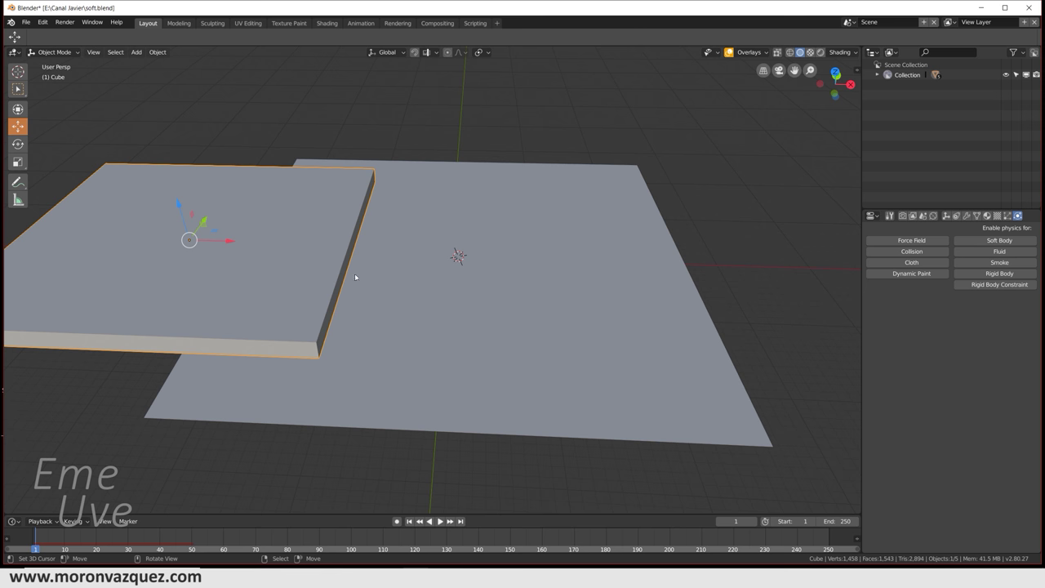
left_click_drag(235, 245, 457, 247)
mouse_move(457, 246)
middle_mouse_down()
mouse_move(550, 261)
mouse_move(496, 301)
mouse_move(525, 291)
mouse_move(514, 275)
mouse_move(571, 282)
mouse_move(519, 270)
middle_mouse_up()
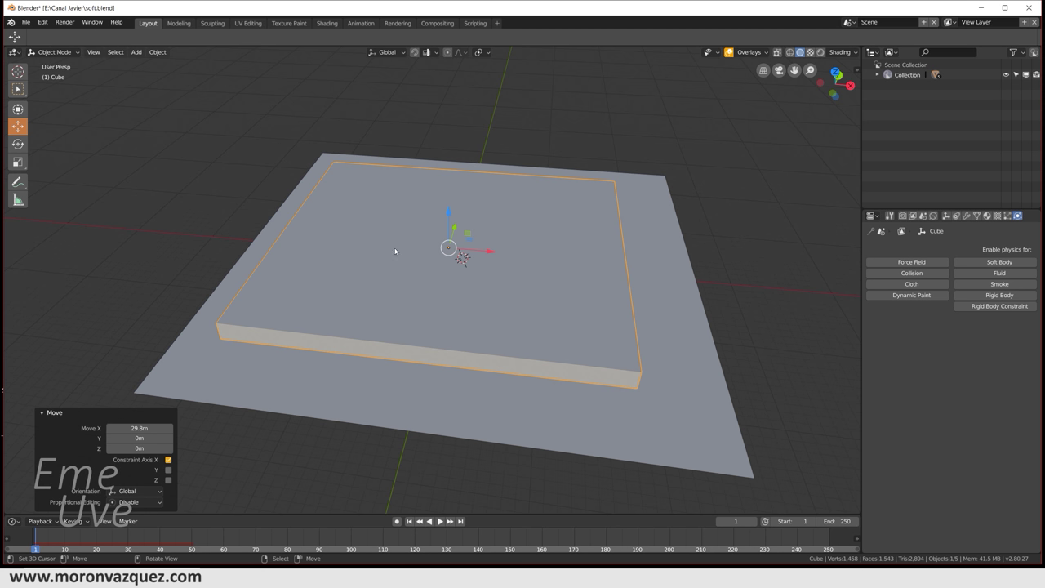
Step: Enter Edit Mode on the slab and choose the Loop Cut tool
left_click(56, 54)
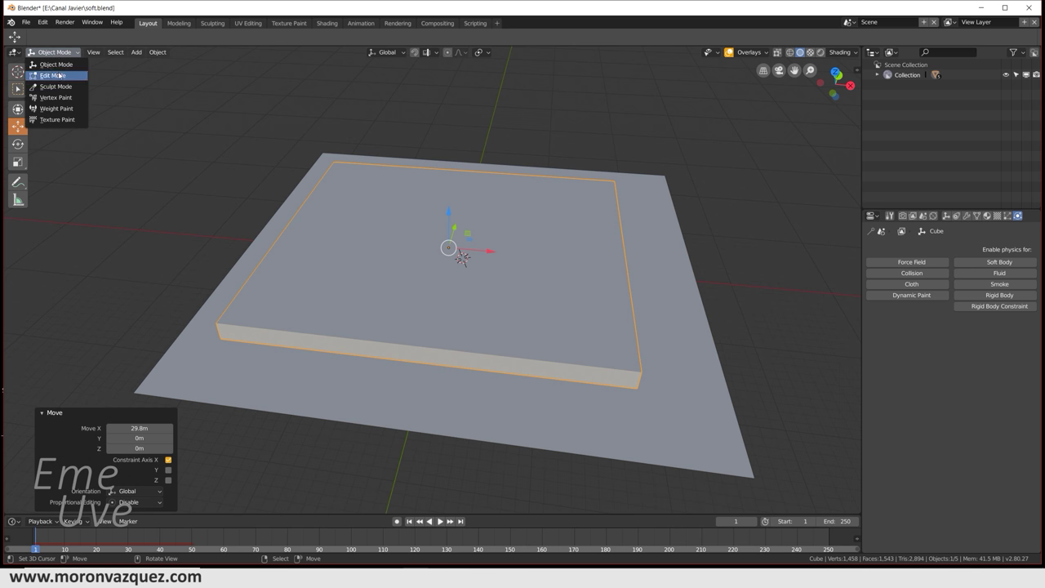
left_click(60, 77)
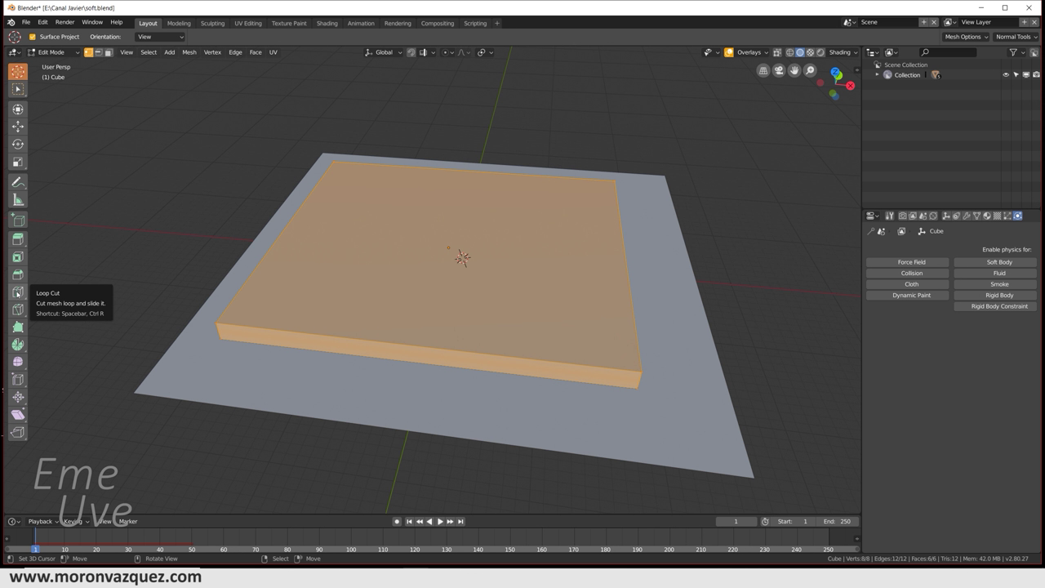
left_click(18, 292)
middle_click_drag(350, 321, 356, 321)
Step: Add seven vertical loop cuts across the slab's length
left_click(454, 341)
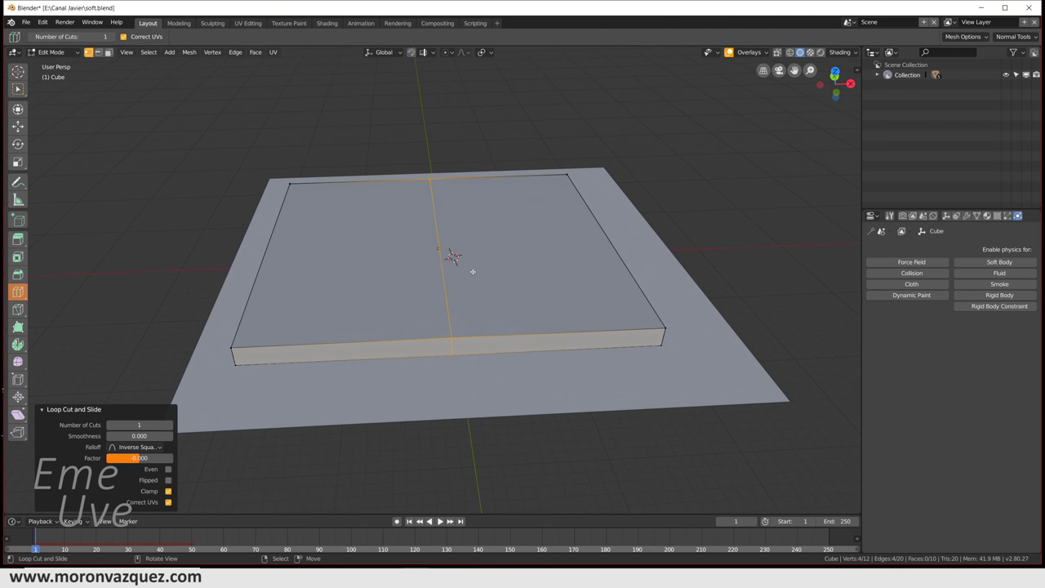
left_click(339, 332)
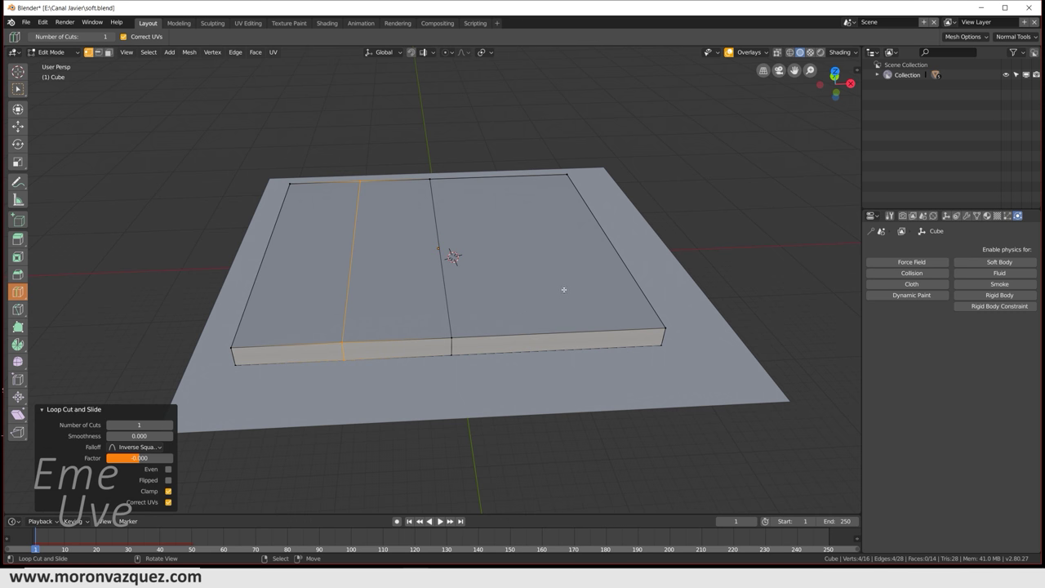
left_click(544, 323)
left_click(393, 330)
left_click(295, 322)
left_click(501, 327)
left_click(597, 320)
middle_click_drag(598, 319, 562, 356)
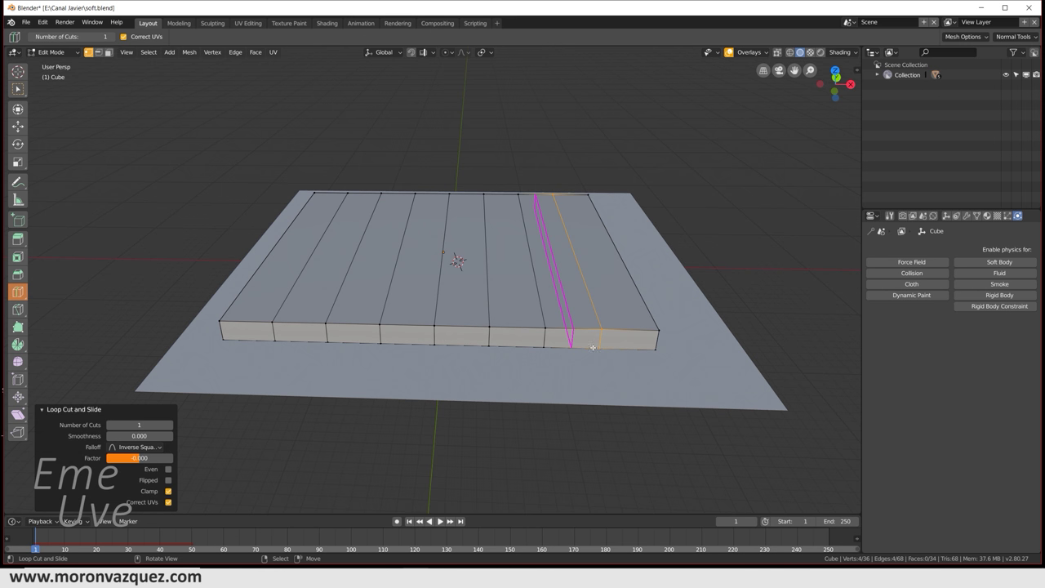
Step: Add more loop cuts, undo a stray horizontal one, and cut near the left end
left_click_drag(579, 323, 581, 322)
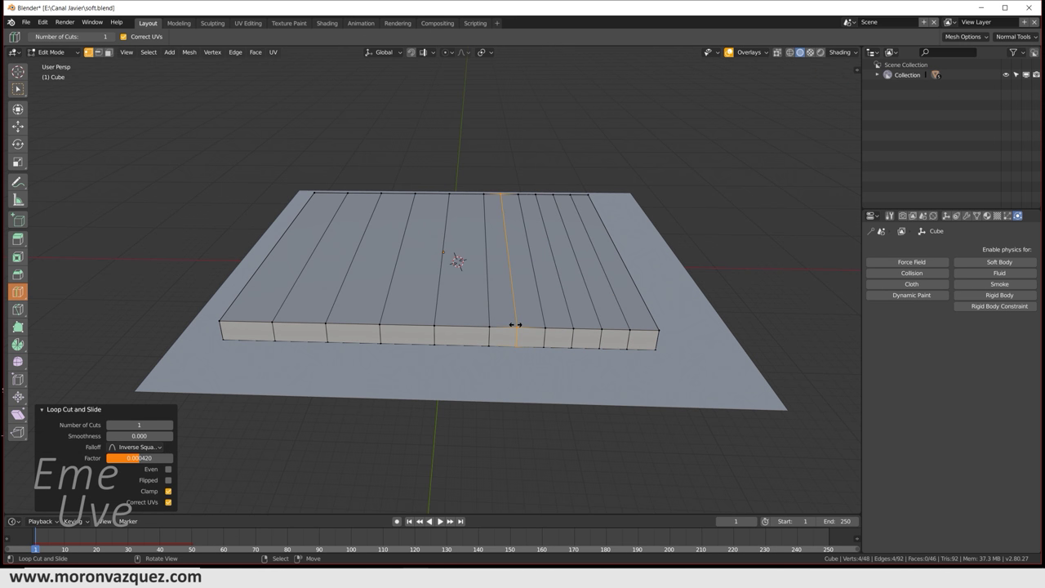
left_click(463, 326)
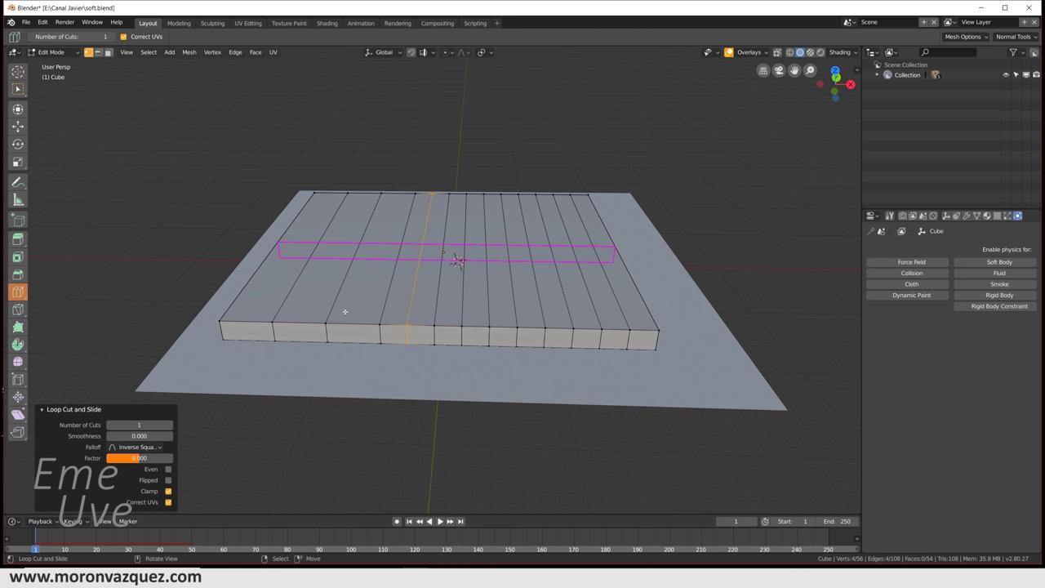
left_click(306, 316)
left_click(259, 307)
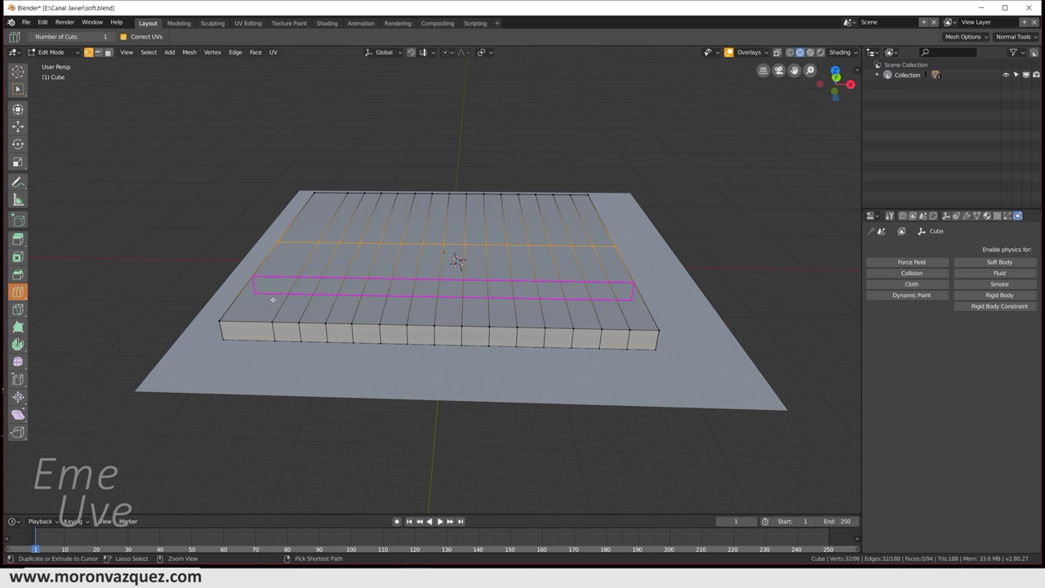
key("ctrl+z")
left_click(253, 314)
left_click(253, 314)
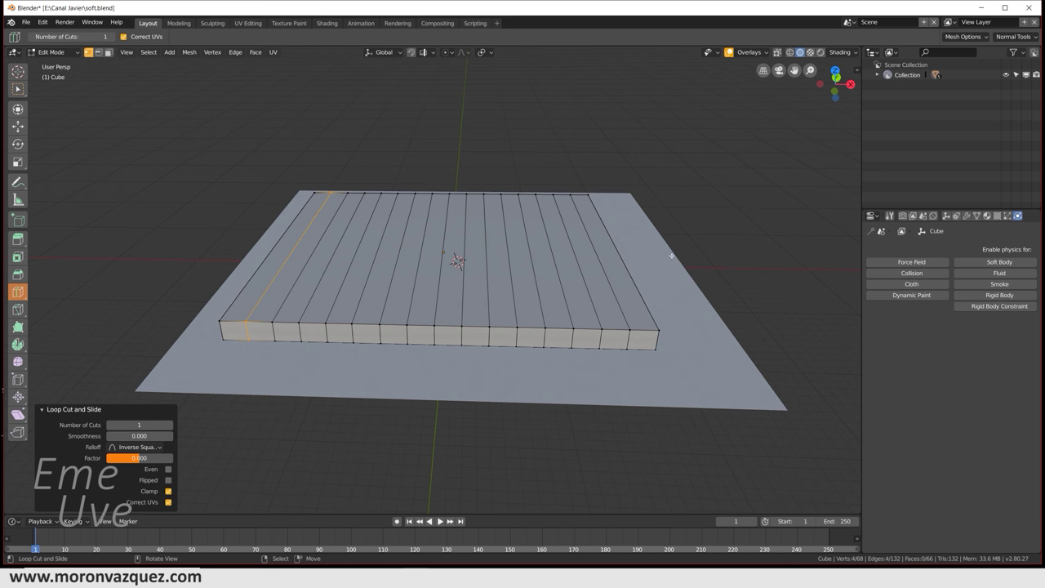
Step: Orbit the view around the slab to face its front
left_click(15, 76)
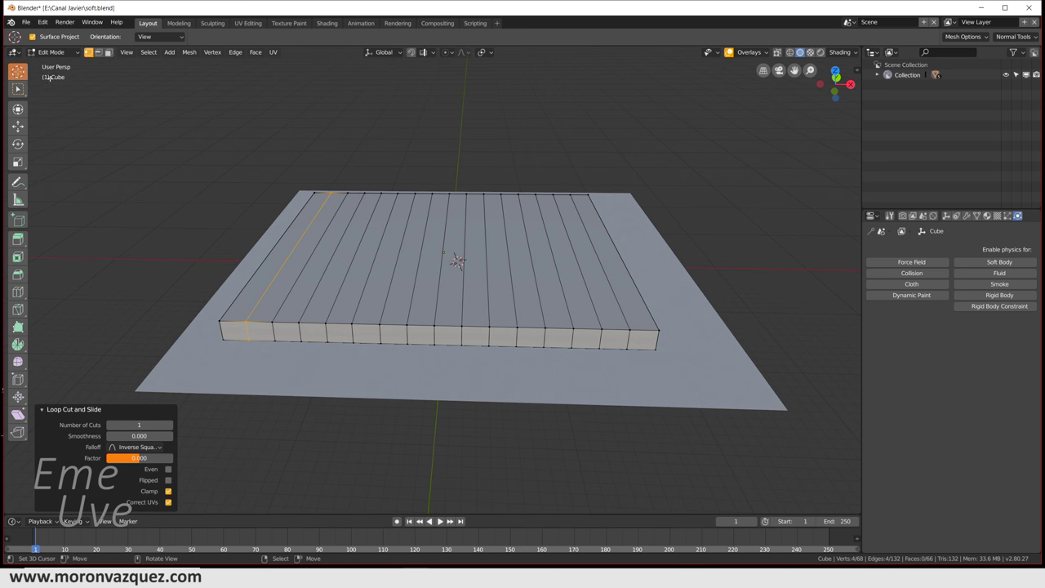
middle_click_drag(609, 251, 597, 270)
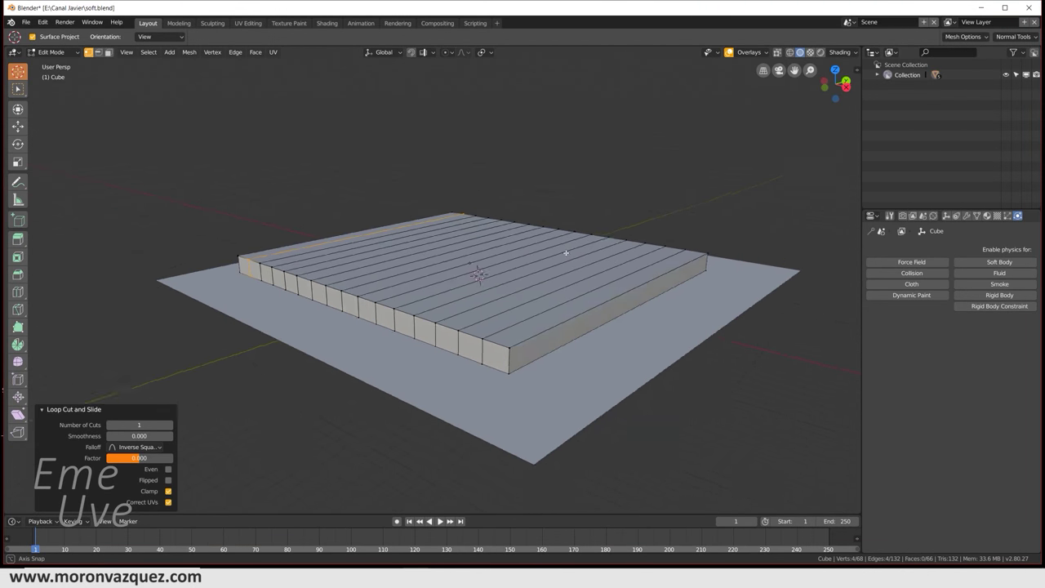
middle_click_drag(596, 270, 601, 264)
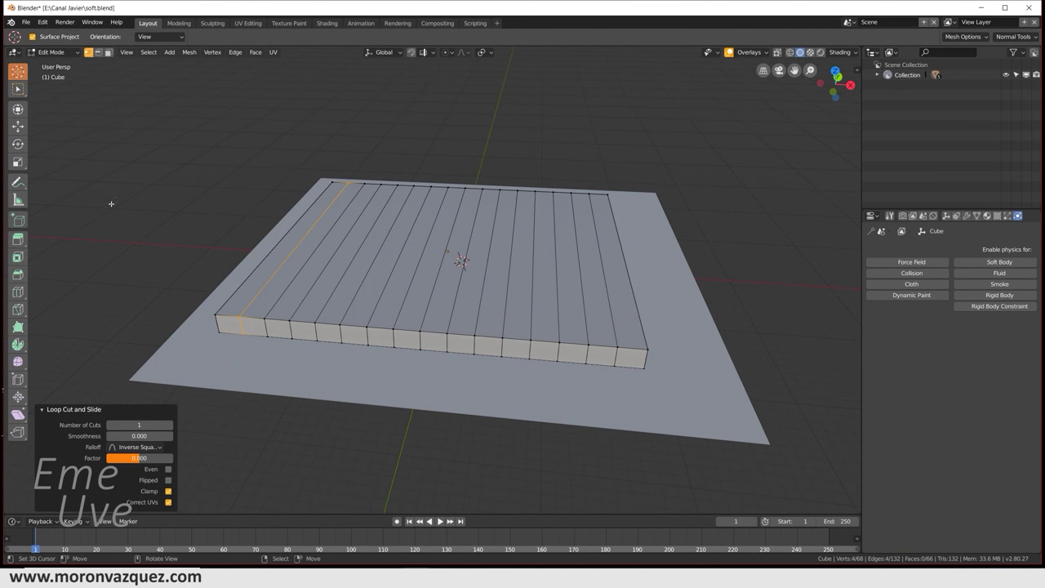
left_click(107, 54)
Step: Circle-select all the top strip faces of the slab
left_click(311, 218)
key("c")
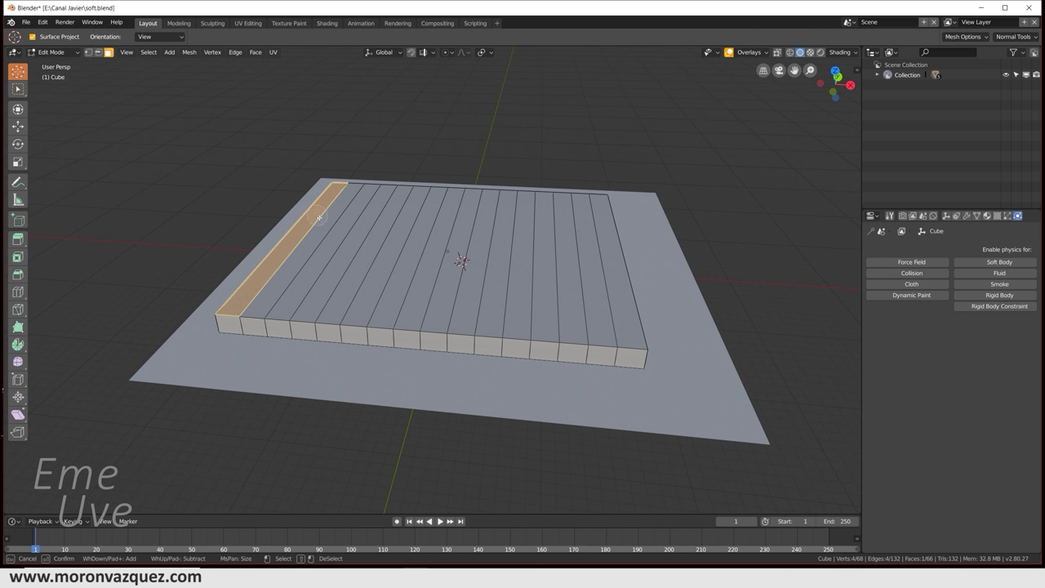
left_click_drag(319, 216, 571, 241)
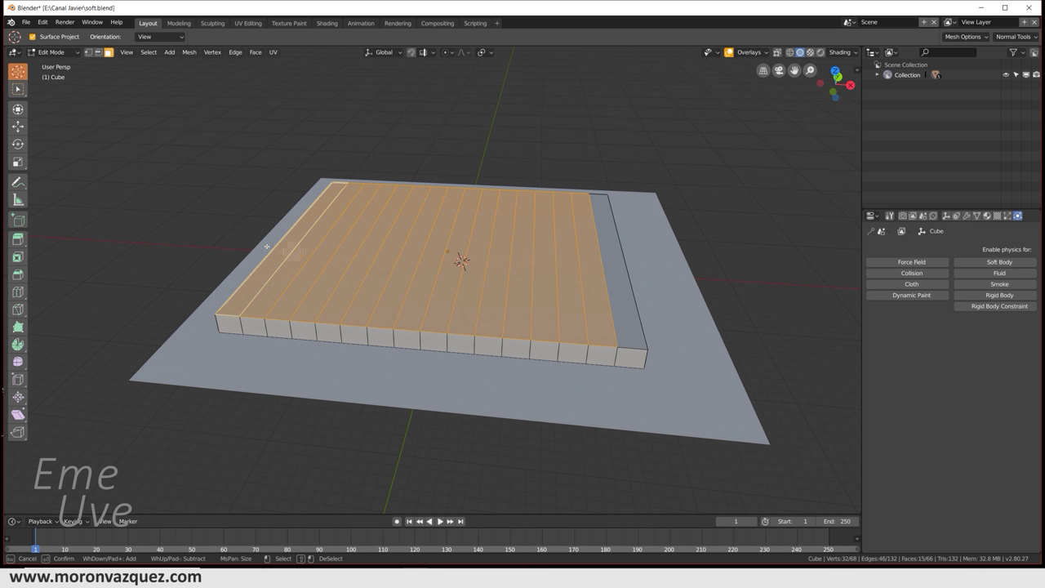
right_click(439, 232)
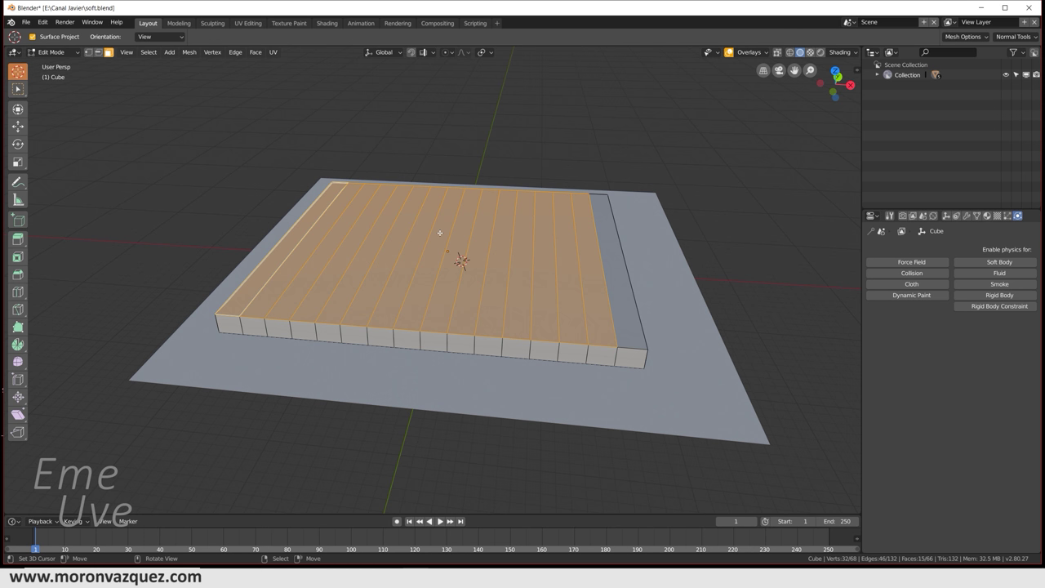
middle_click_drag(461, 236, 523, 273)
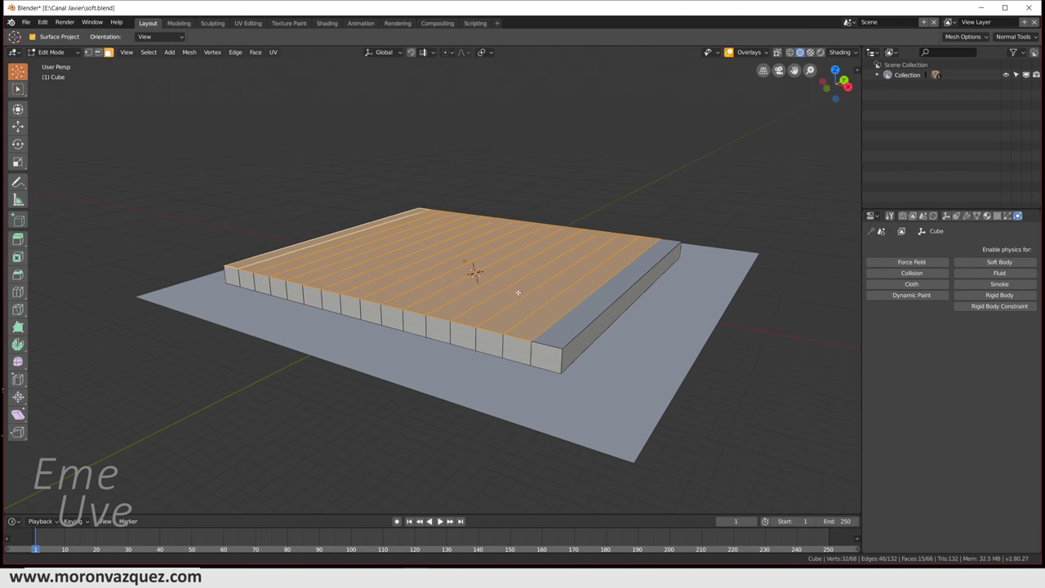
scroll(506, 327, "up", 1)
scroll(517, 349, "up", 1)
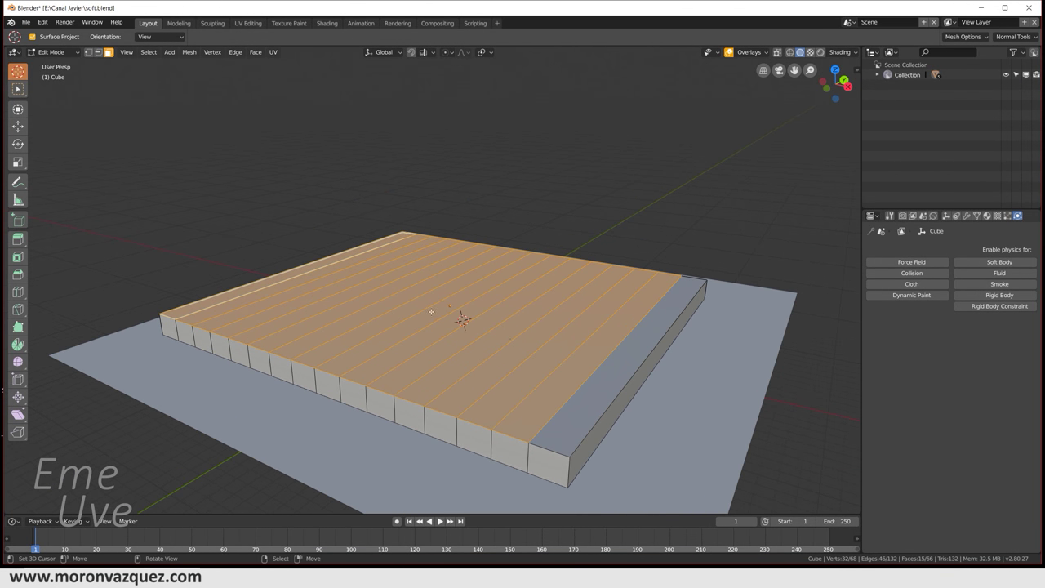
Step: Extrude the top strip faces in place with zero offset
key("e")
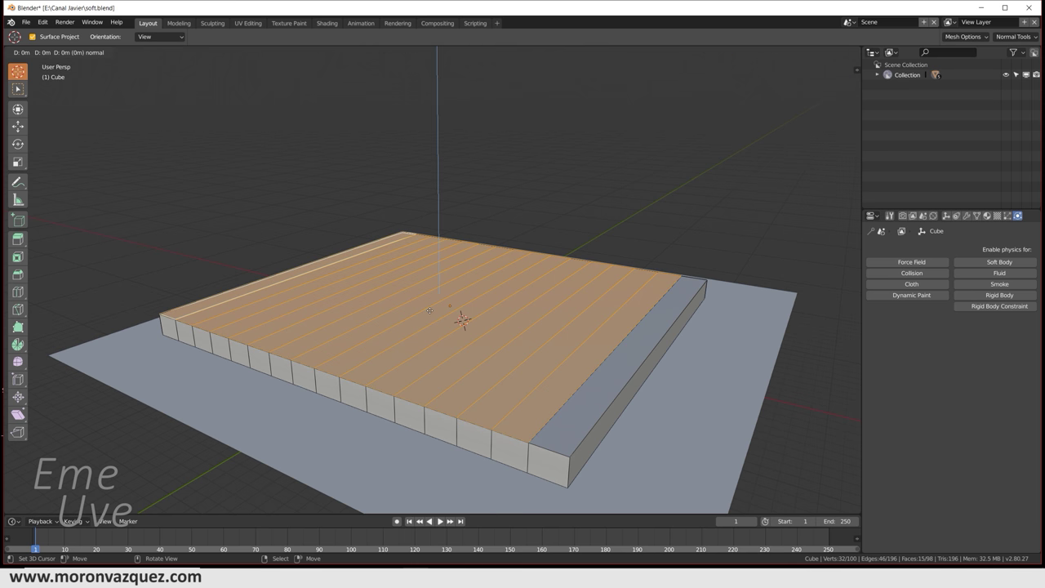
right_click(429, 311)
middle_click_drag(431, 289, 455, 305)
left_click(436, 300)
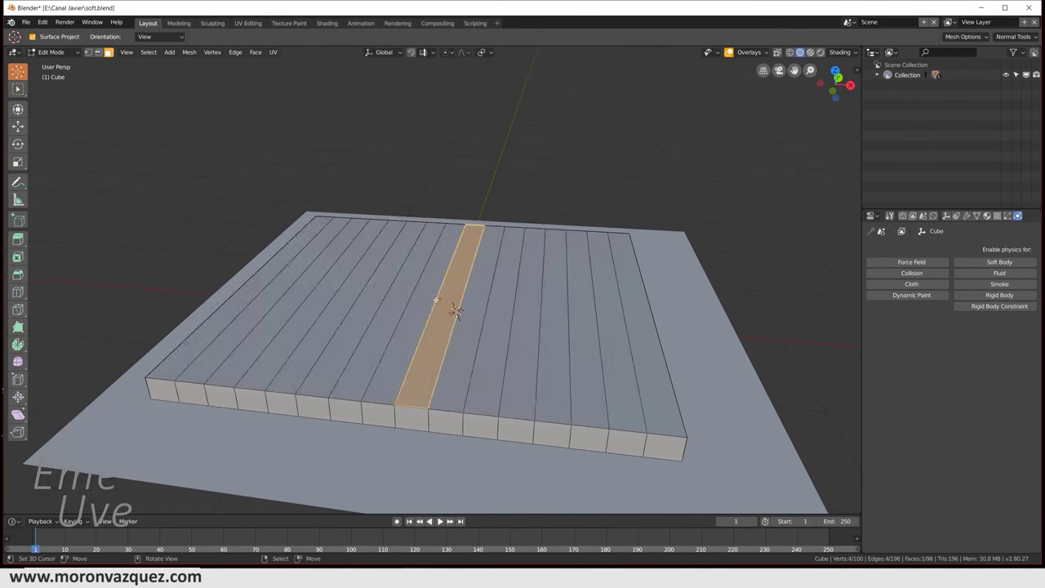
key("g")
key("z")
right_click(455, 314)
left_click(455, 314, "ctrl")
key("e")
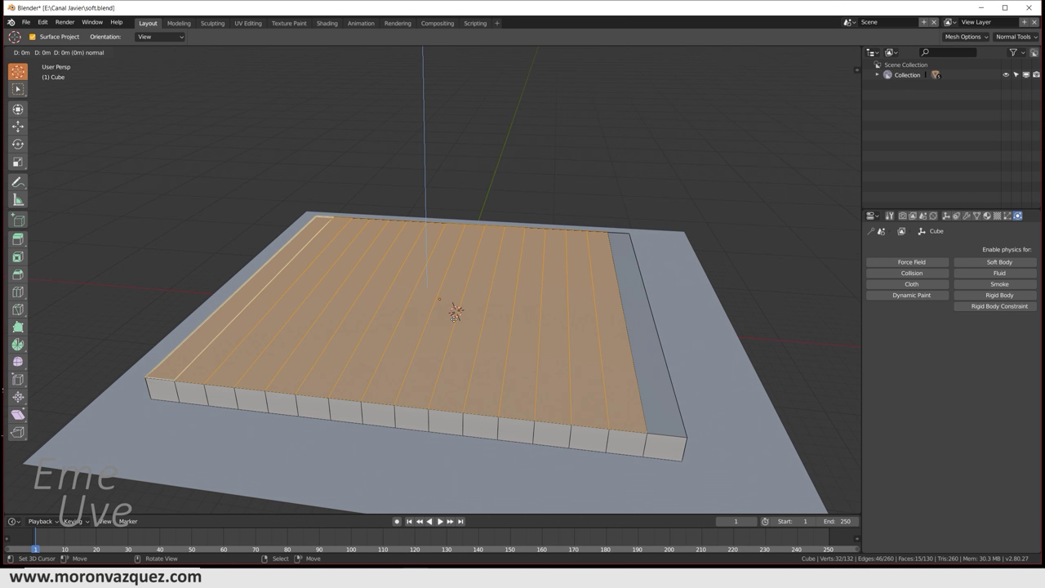
right_click(455, 314)
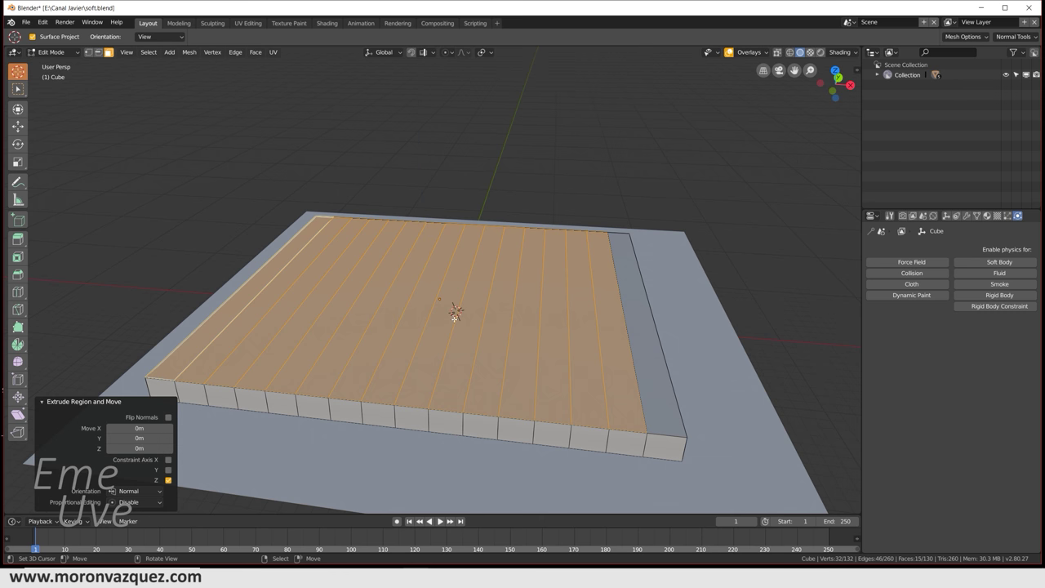
Step: Try the scale and move tools, test-lift one strip, then reselect all fifteen top strips
key("ctrl+grave")
key("Escape")
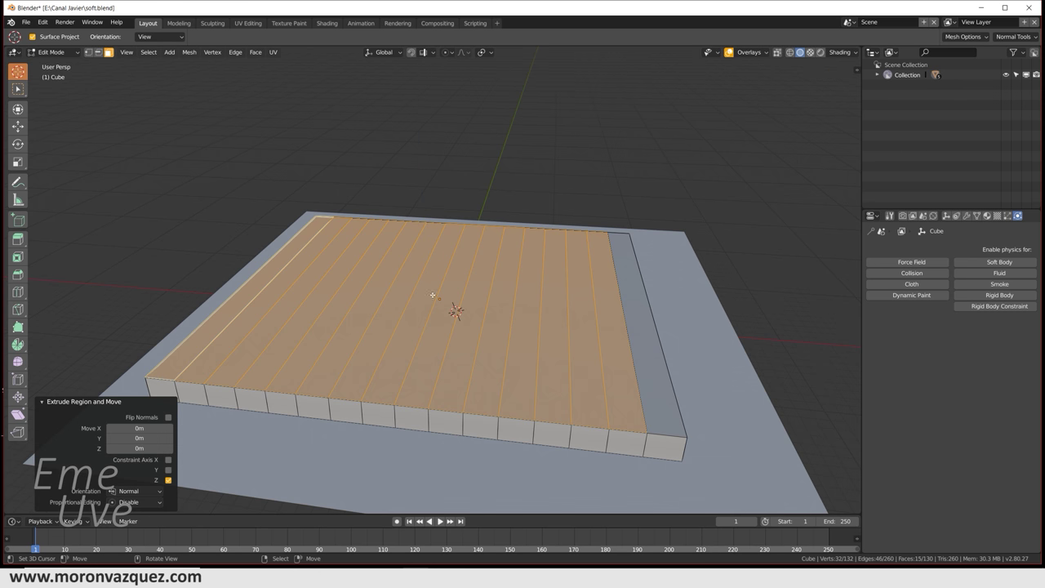
key("ctrl+grave")
left_click(431, 367)
key("ctrl+grave")
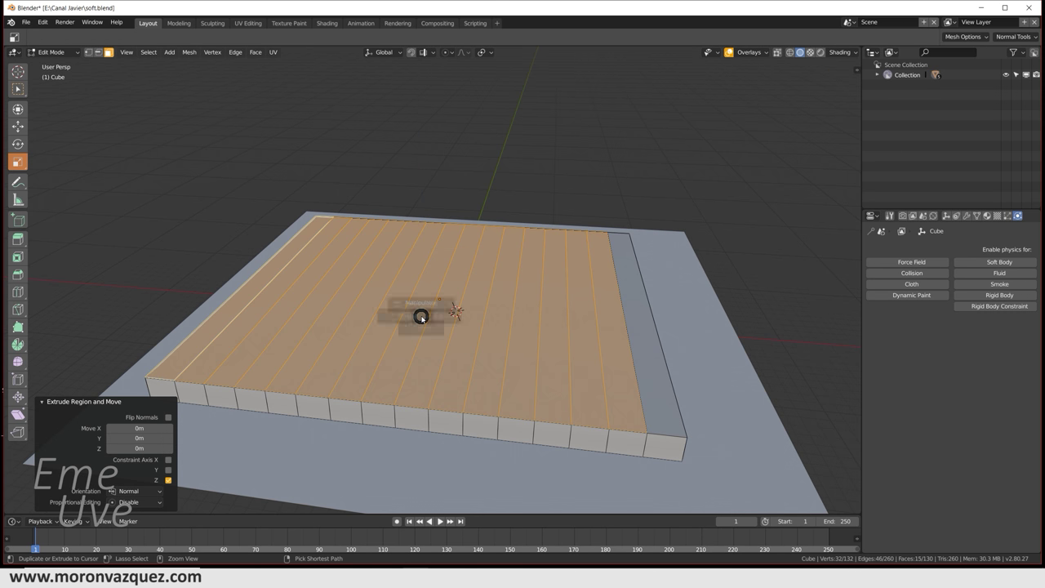
left_click(343, 313)
middle_click_drag(337, 306, 395, 313)
left_click(389, 304)
key("g")
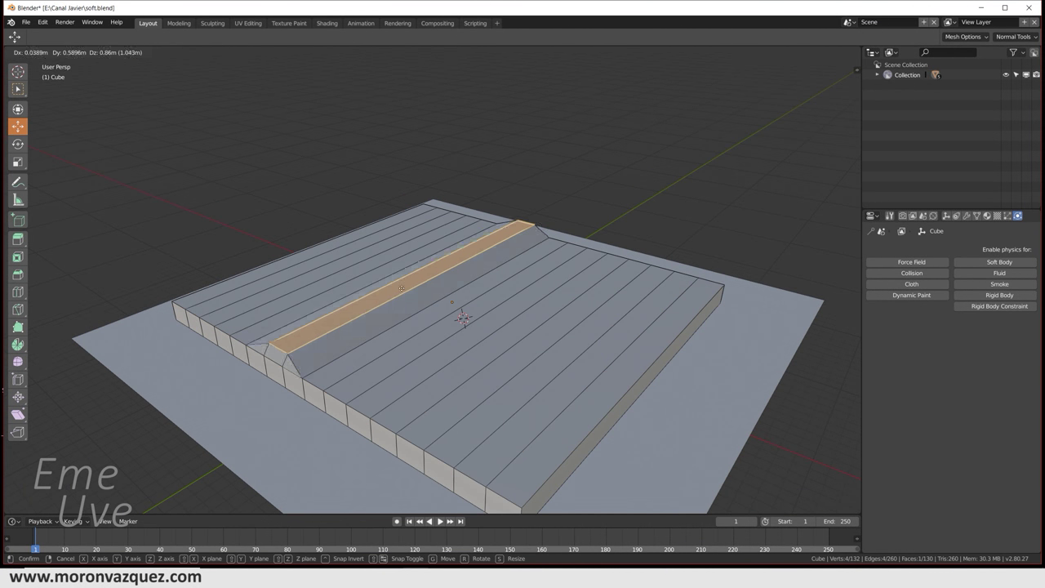
right_click(494, 271)
left_click(494, 271, "ctrl")
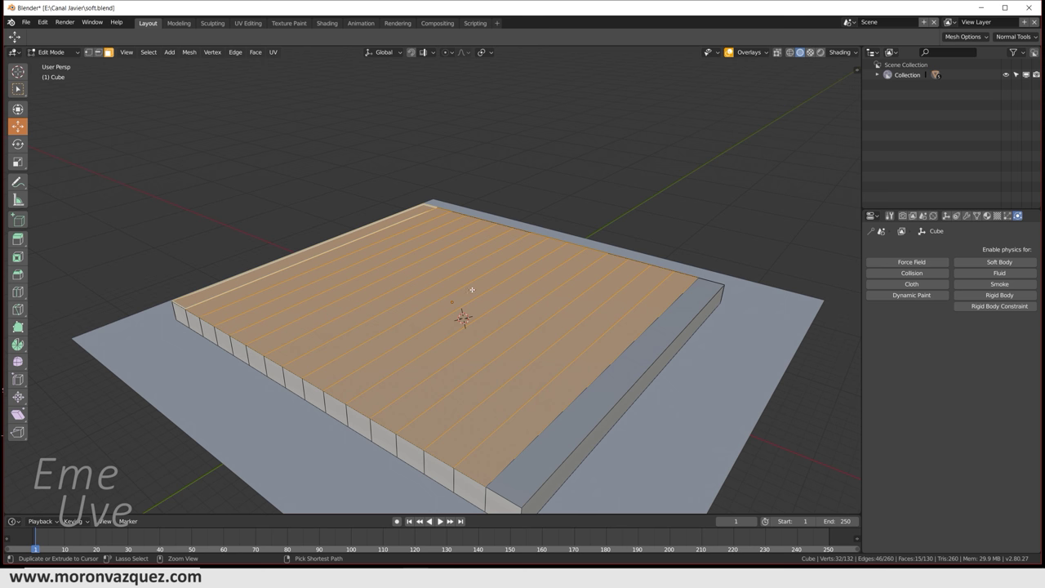
left_click(18, 72)
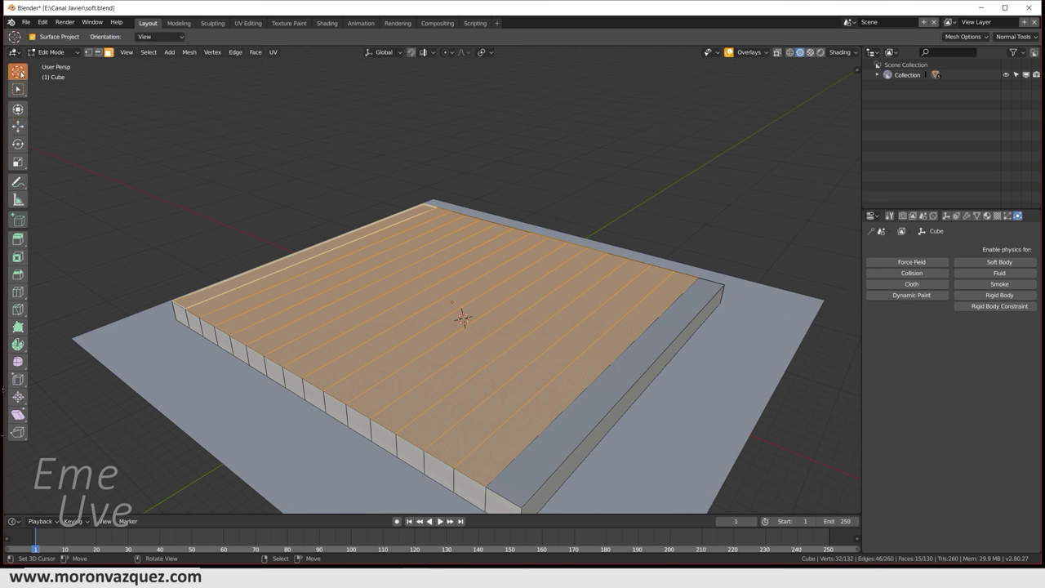
Step: Extrude the block's top faces upward 2.22 m, redoing a first attempt
key("e")
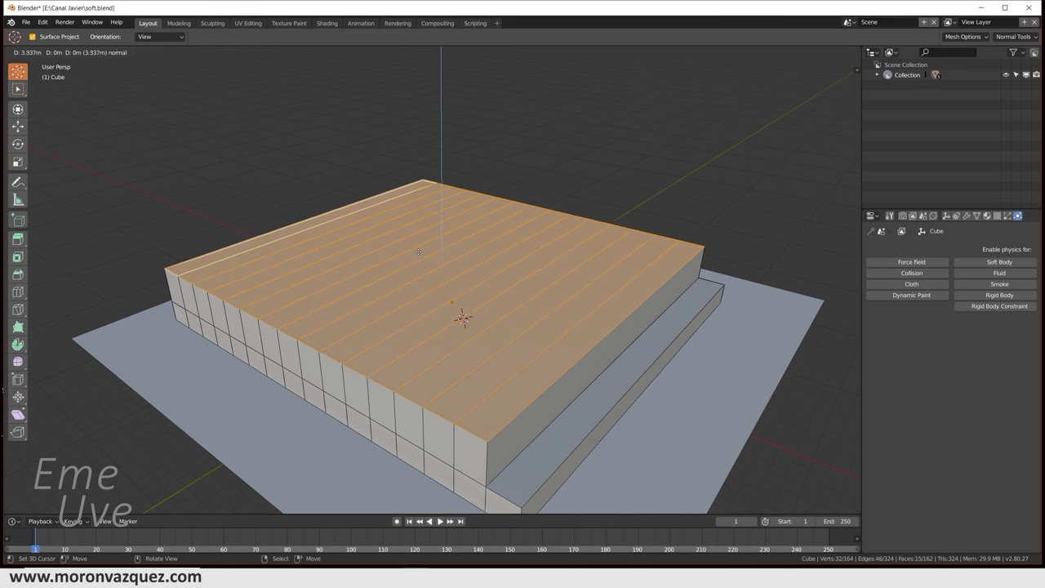
left_click(480, 267)
key("ctrl+z")
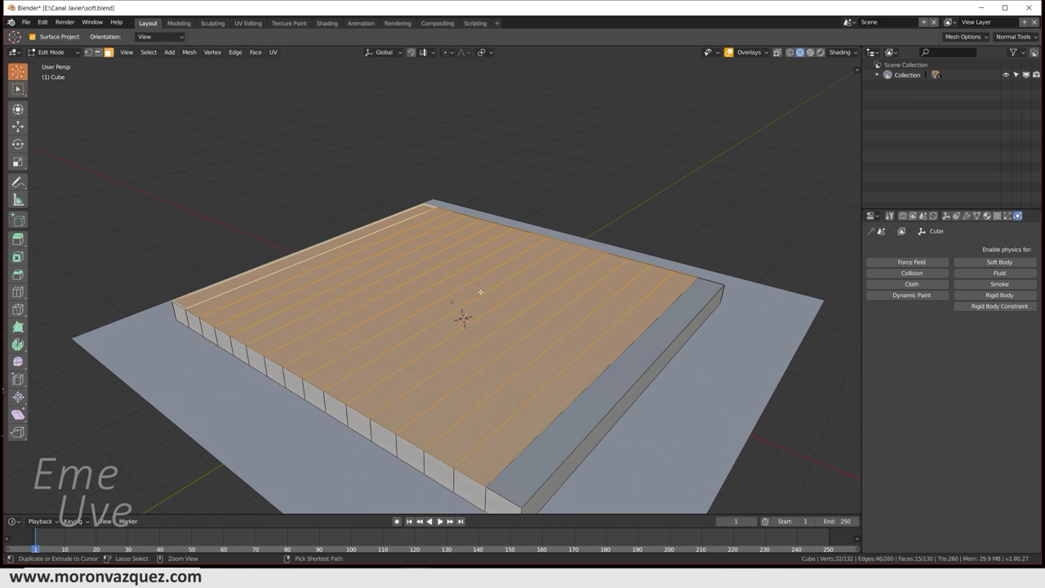
middle_click_drag(478, 291, 530, 308)
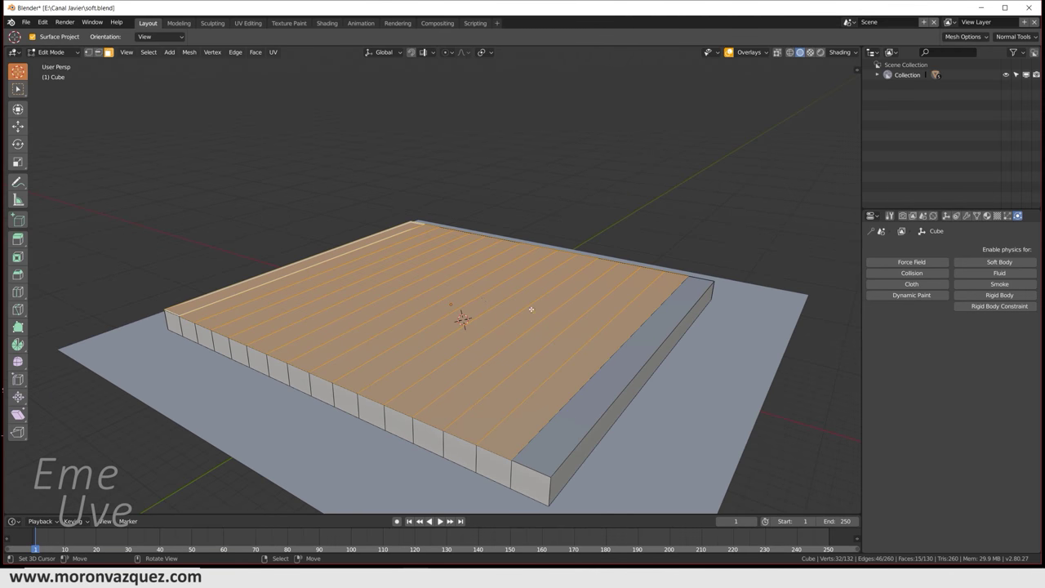
key("e")
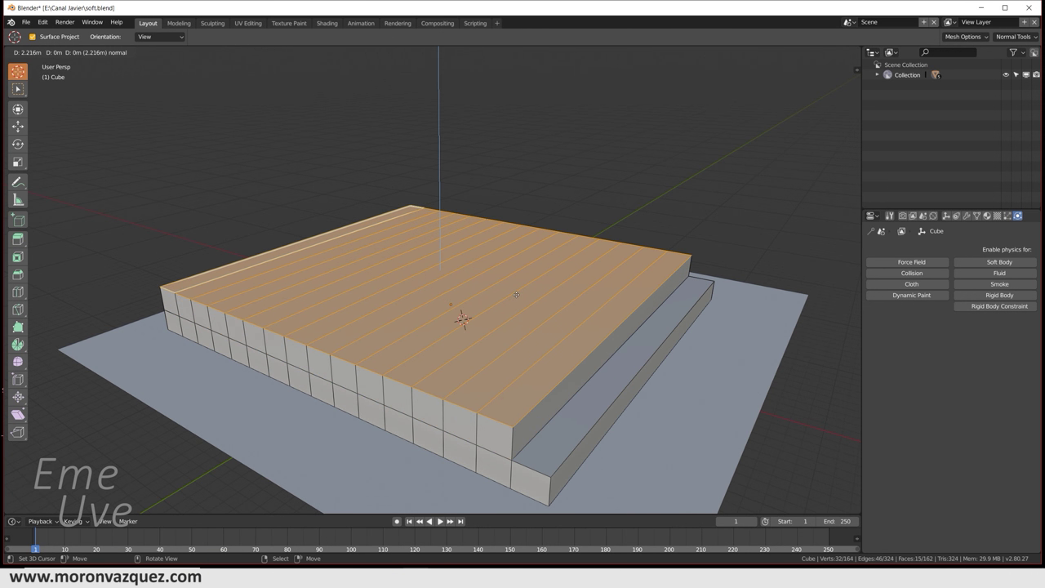
left_click(516, 294)
Step: Raise four steps, each time dropping the rightmost top strip and extruding the rest up
key("shift")
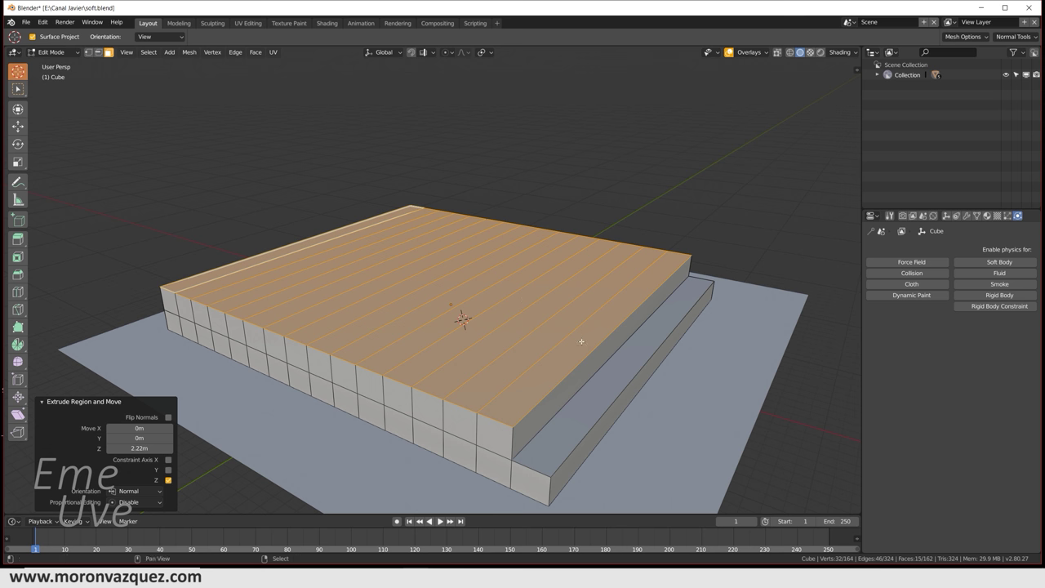
left_click(581, 341, "shift")
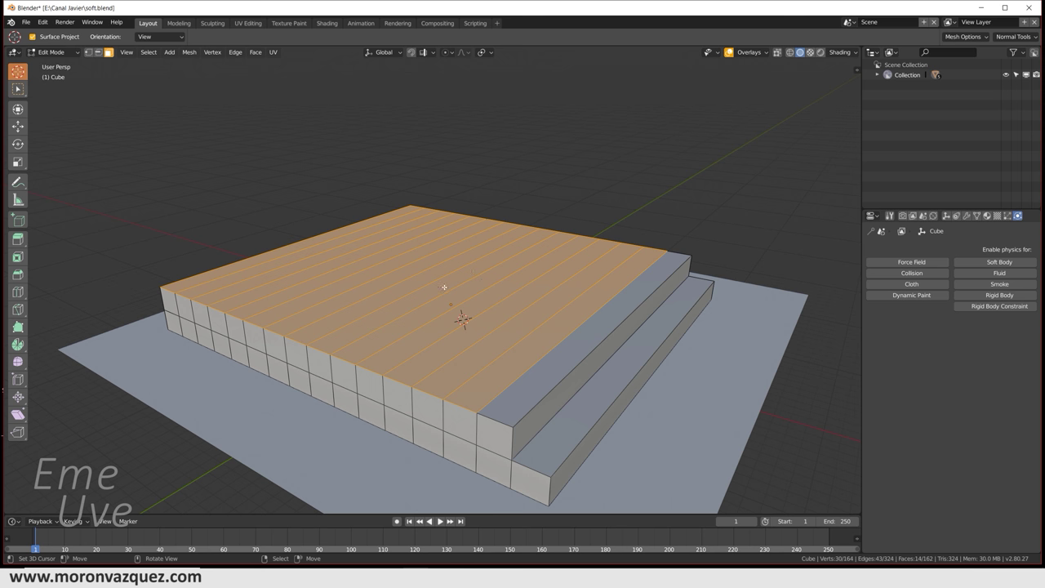
key("e")
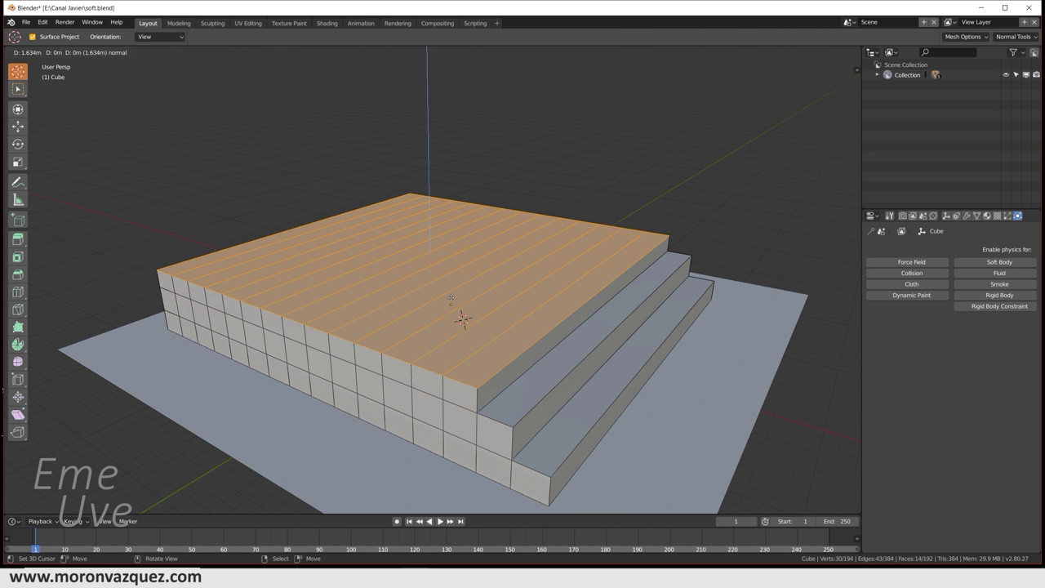
left_click(452, 283)
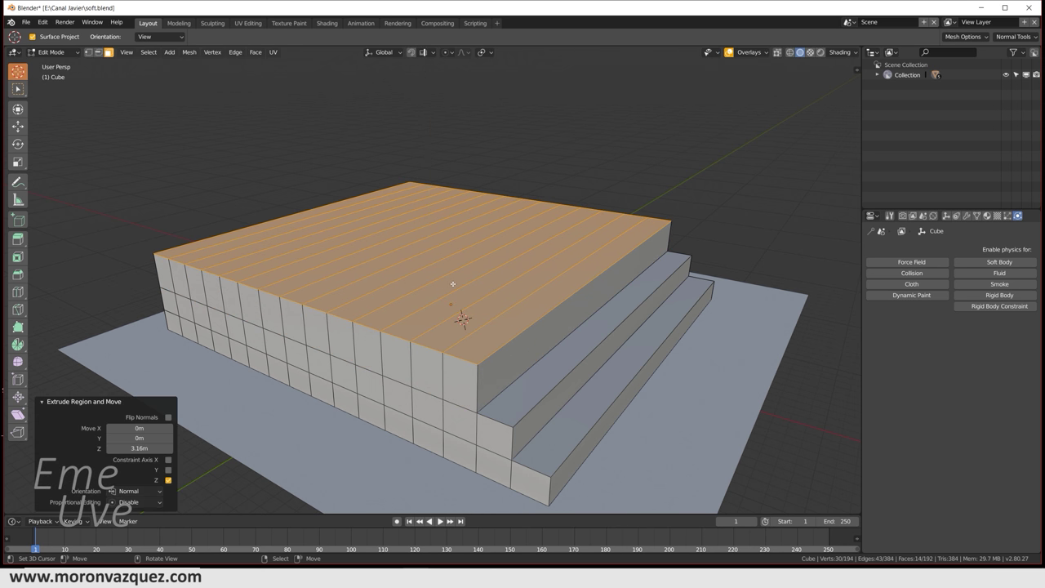
left_click(498, 327, "shift")
mouse_move(498, 326)
middle_mouse_down()
mouse_move(514, 338)
mouse_move(472, 341)
middle_mouse_up()
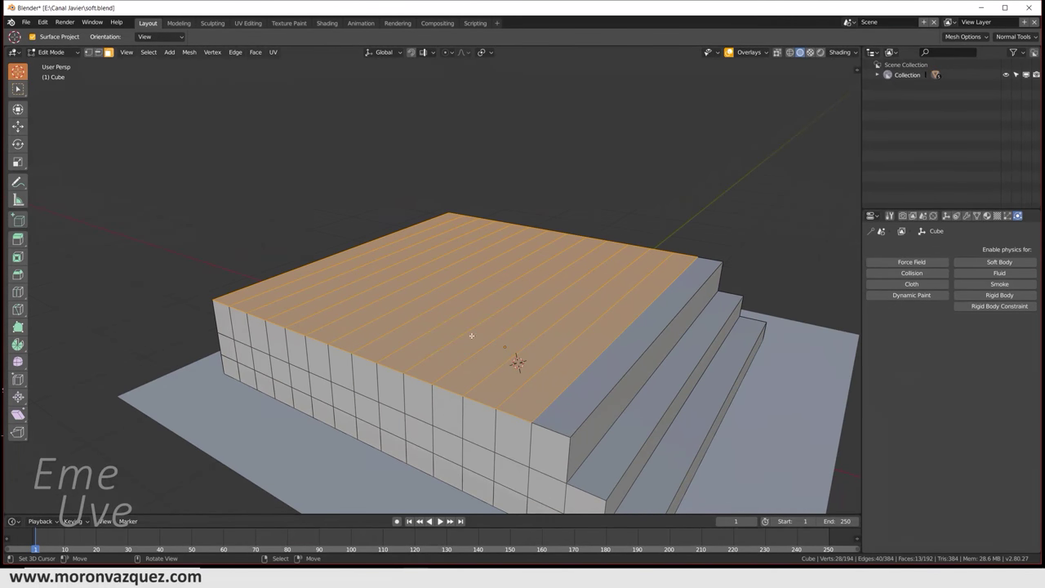
key("e")
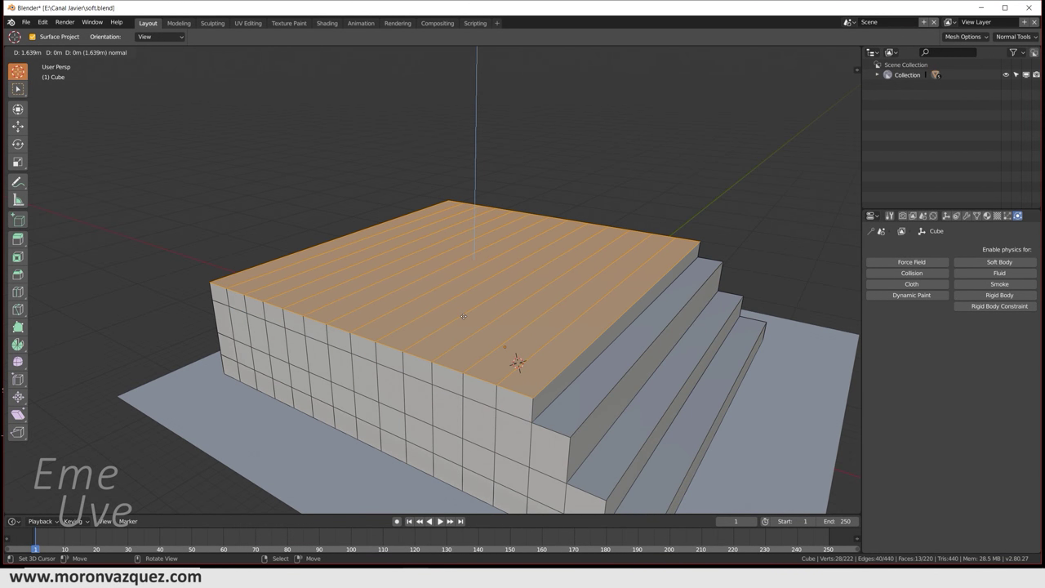
left_click(510, 359)
left_click(577, 348, "shift")
key("e")
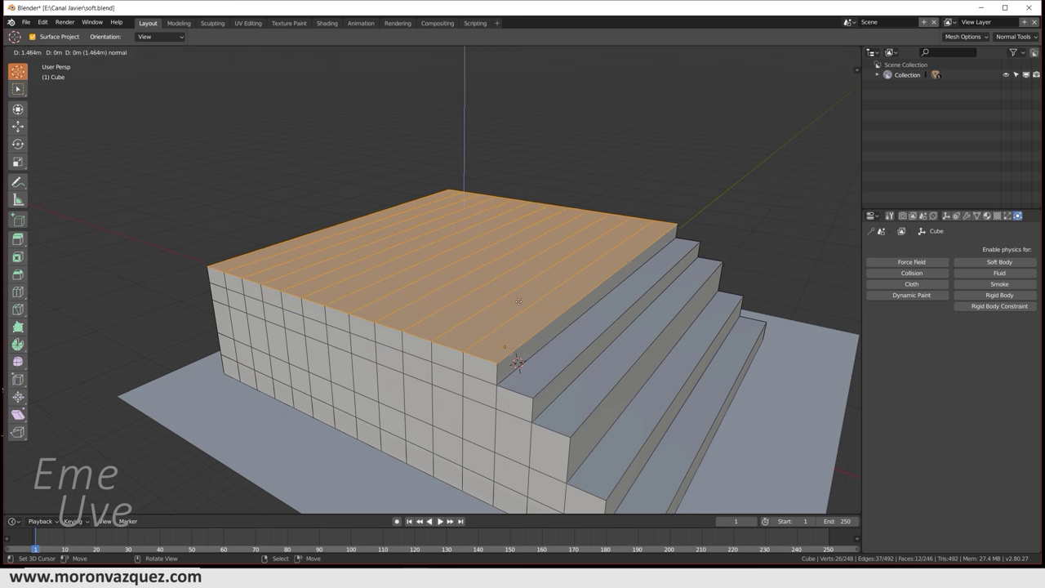
left_click(519, 280)
left_click(518, 280, "shift")
Step: Add three more steps by leaving out the front strip and extruding the remaining top
middle_click_drag(498, 310, 533, 363)
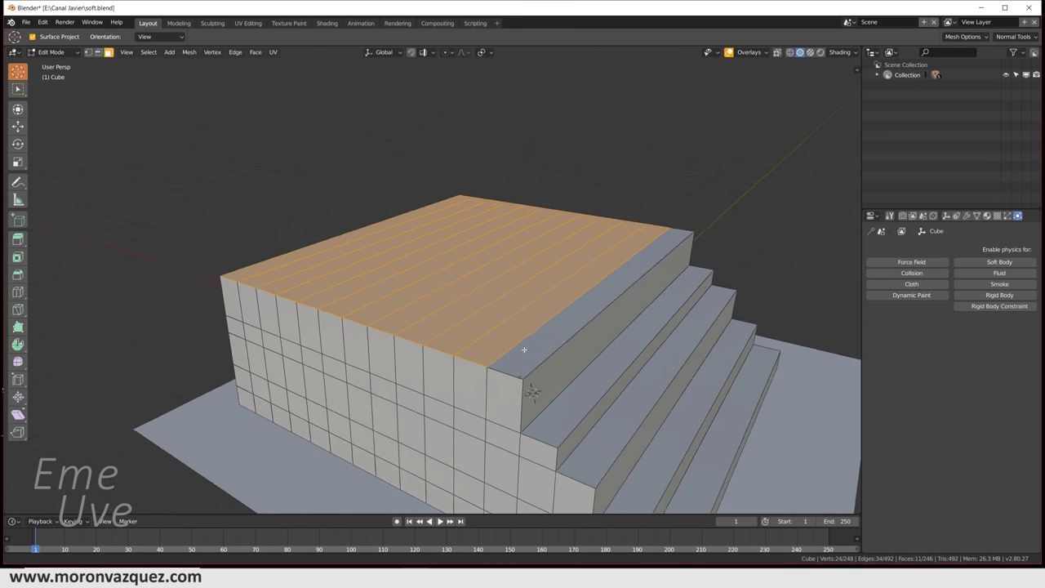
key("e")
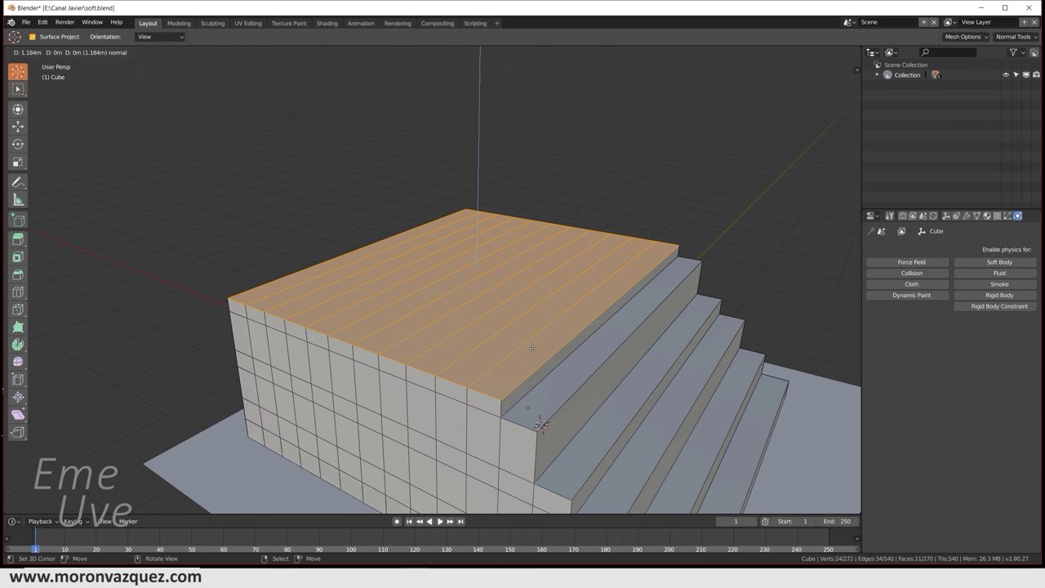
left_click(527, 345)
left_click(531, 348, "shift")
key("e")
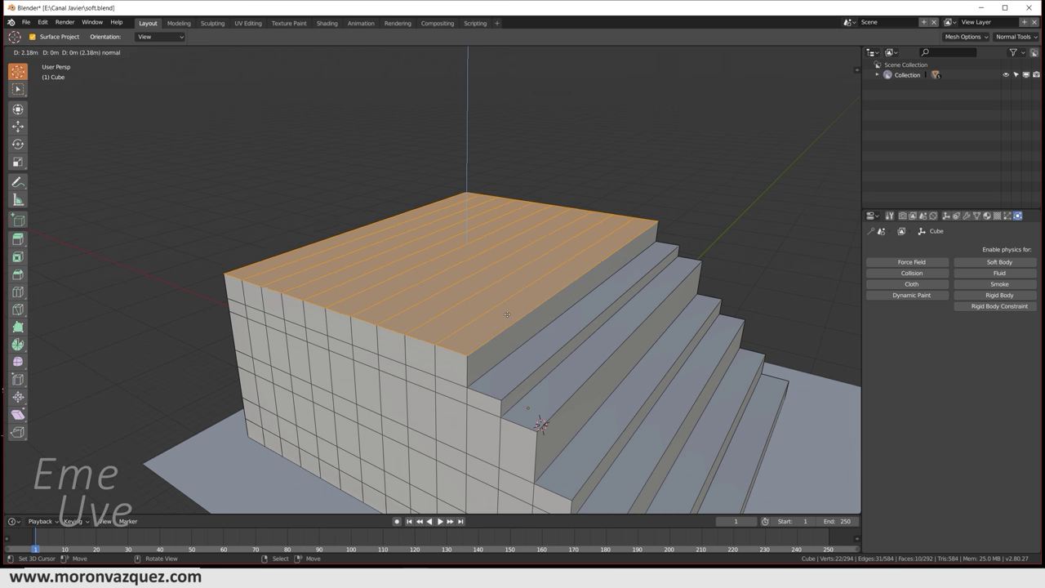
left_click(506, 312)
left_click(488, 299, "shift")
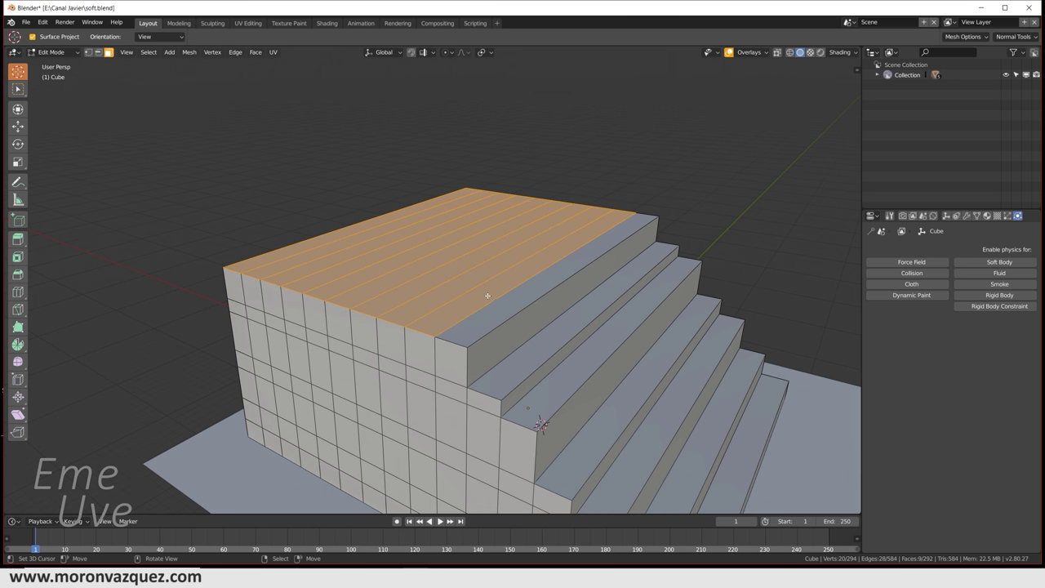
key("e")
left_click(481, 303)
middle_click_drag(482, 304, 472, 317)
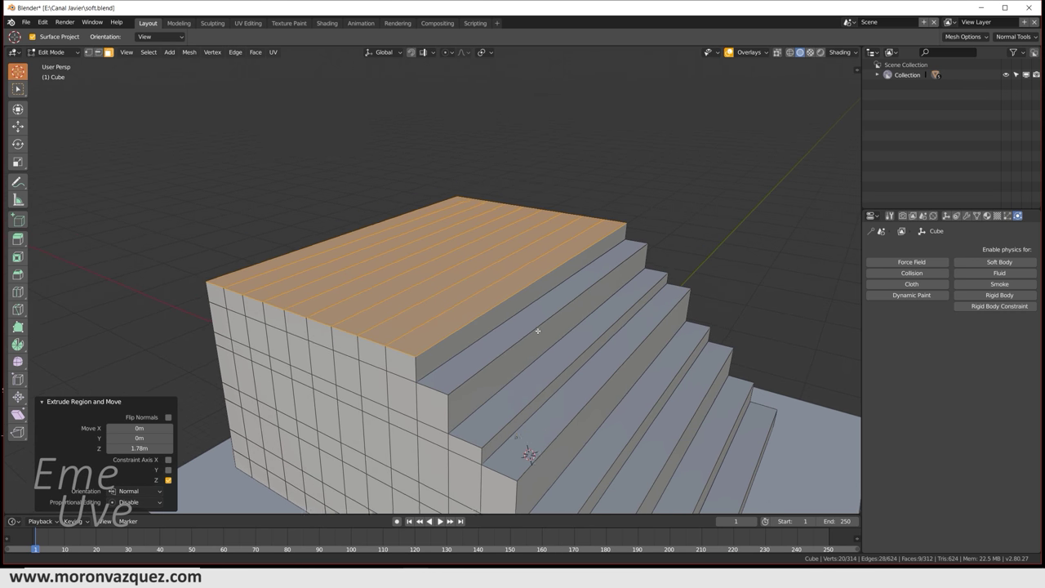
left_click(448, 315, "shift")
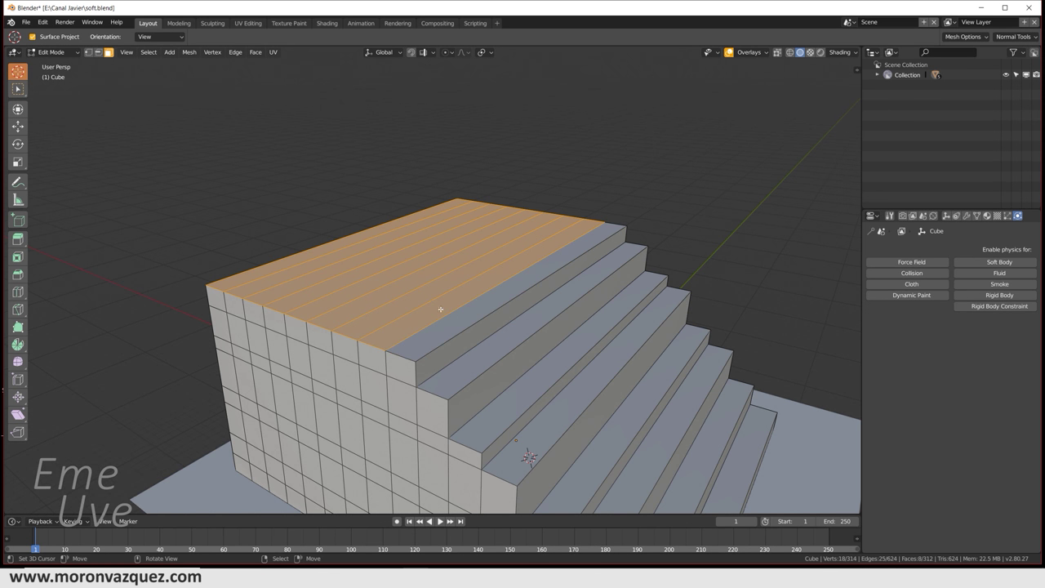
key("e")
left_click(443, 288)
Step: Reselect the flat top, drop the front strip, and extrude the six top faces up twice
middle_click_drag(443, 287, 433, 332)
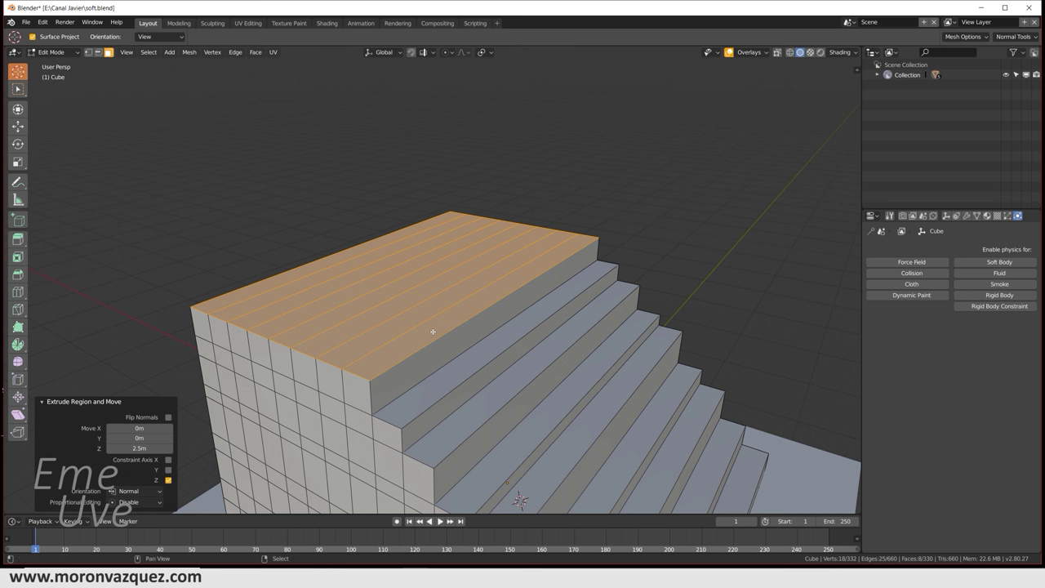
left_click(432, 331, "shift")
key("e")
left_click(441, 302)
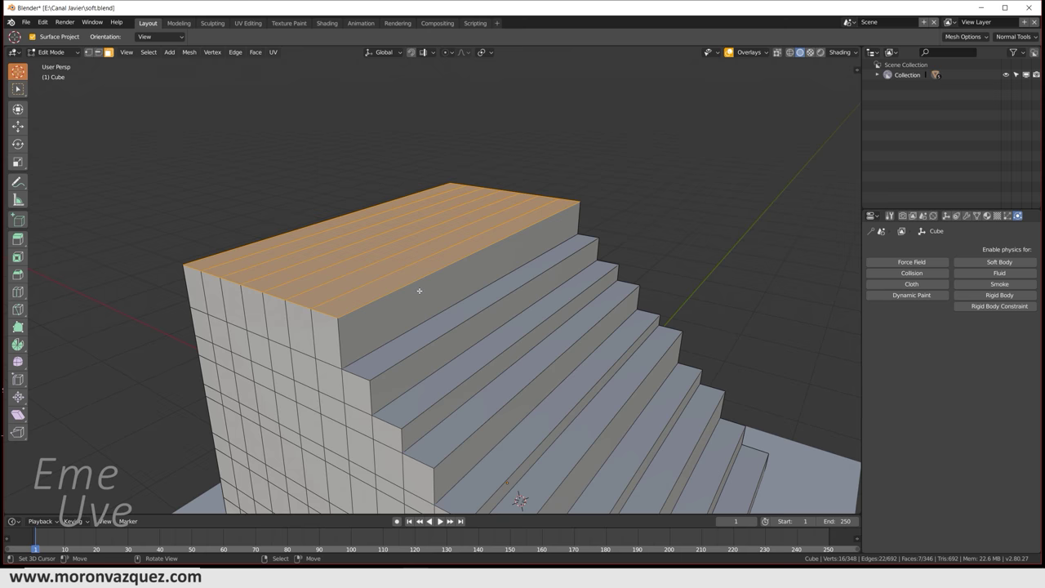
middle_click_drag(433, 300, 446, 343)
left_click(446, 344)
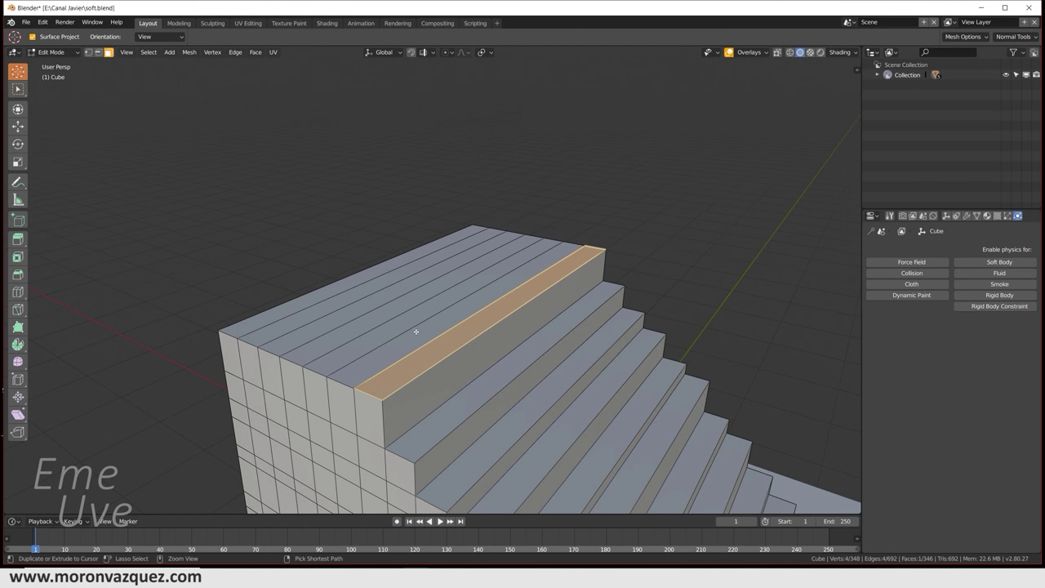
key("l")
left_click(455, 345, "shift")
key("e")
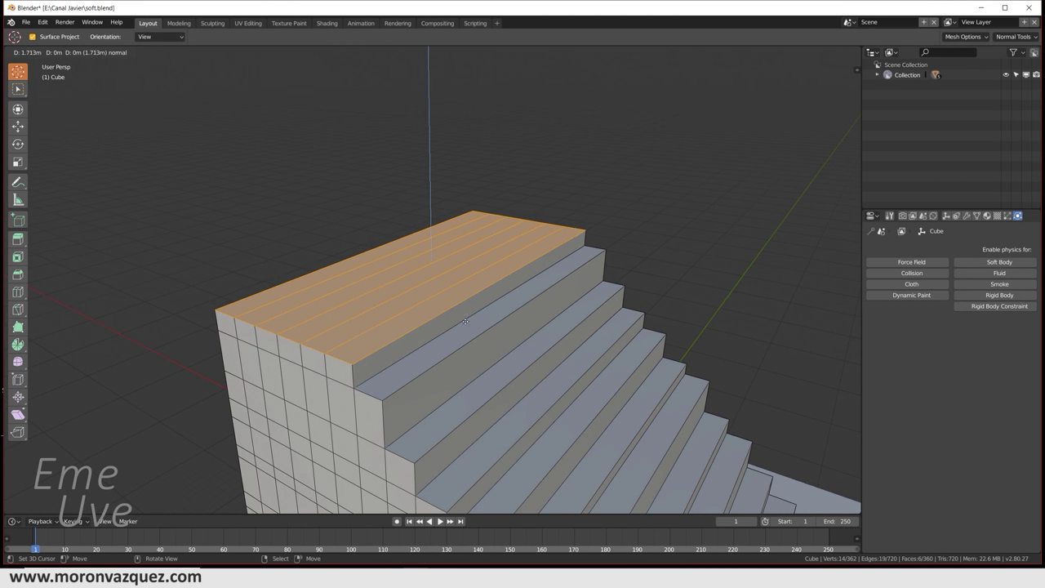
left_click(440, 304)
key("e")
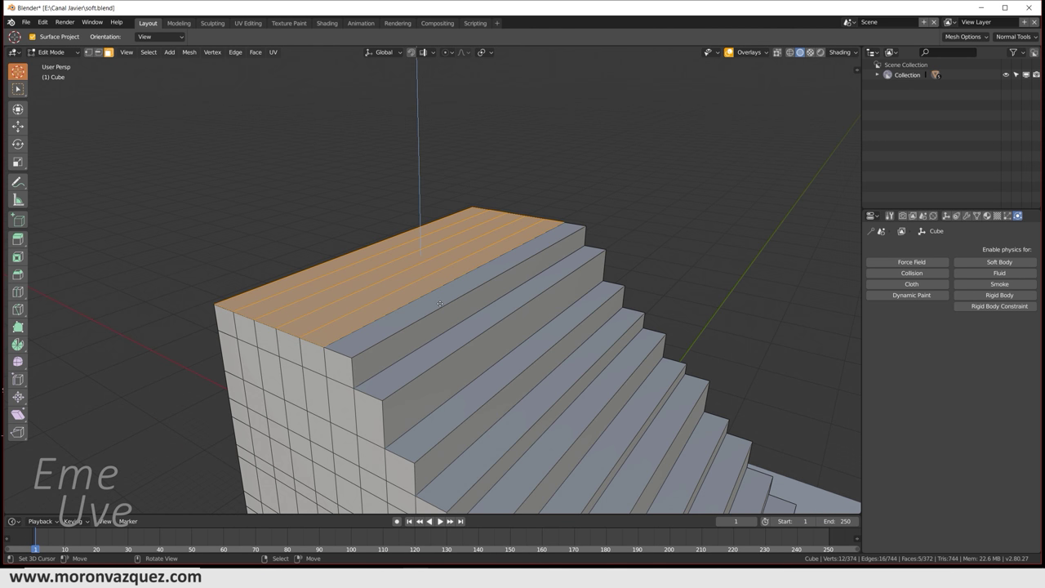
left_click(439, 275)
Step: Extrude the four top faces up one step, then the remaining faces after dropping another strip
middle_click_drag(438, 275, 474, 365)
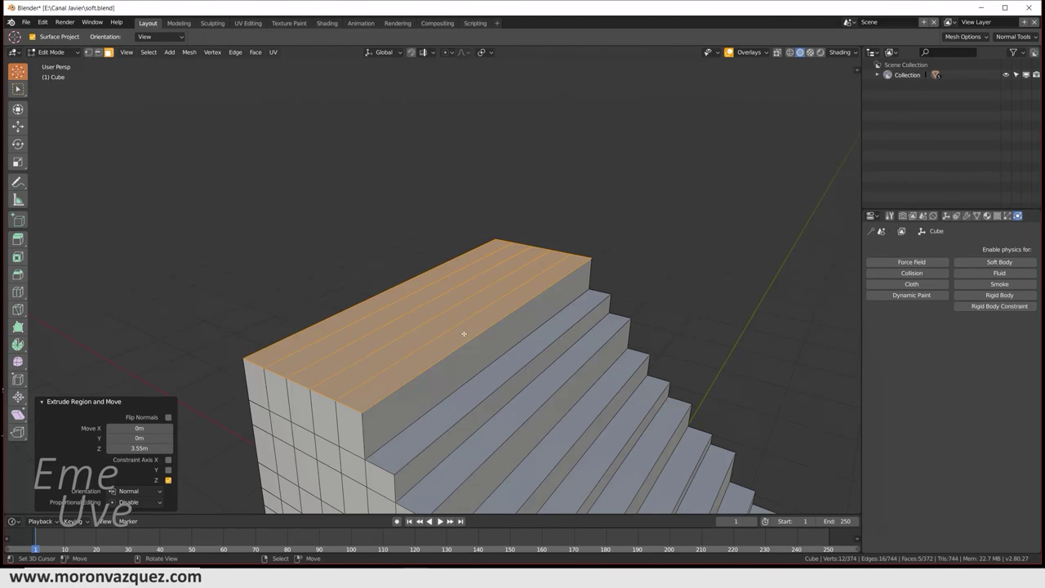
left_click(462, 333, "shift")
key("e")
left_click(457, 306)
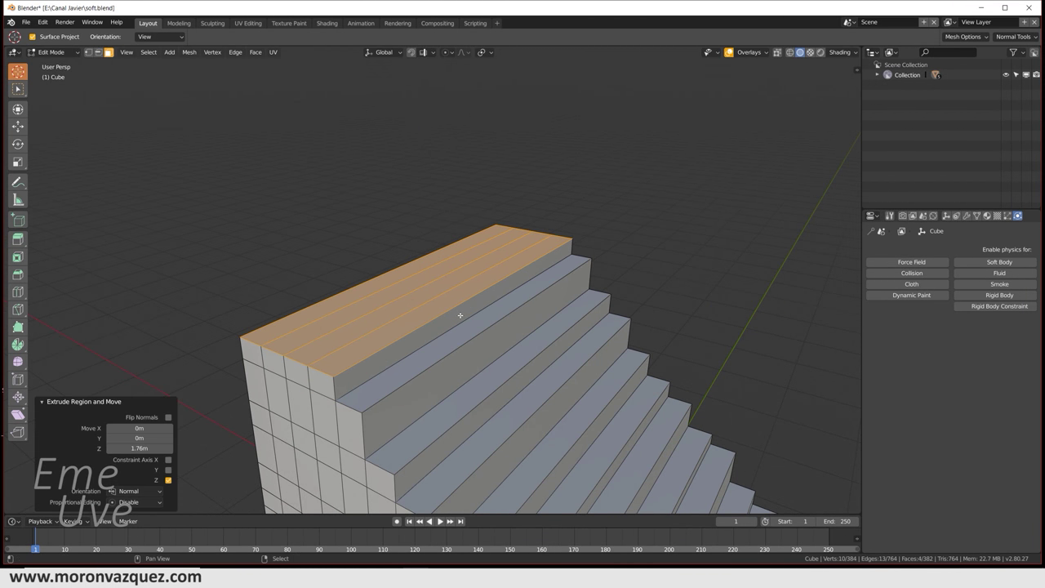
left_click(450, 302, "shift")
key("e")
left_click(445, 273)
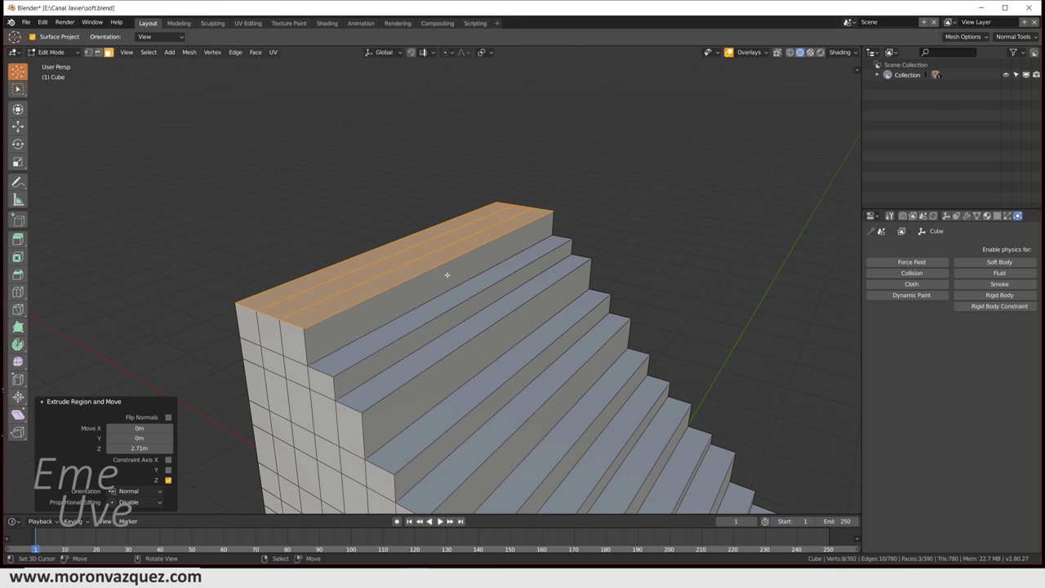
Step: Finish the staircase: extrude the last two faces, then the single top face 1.86 m
middle_click_drag(445, 273, 469, 338)
left_click(469, 339)
left_click(432, 323, "shift")
left_click(496, 343, "shift")
left_click(484, 337, "shift")
key("e")
left_click(459, 309)
left_click(457, 306, "shift")
key("e")
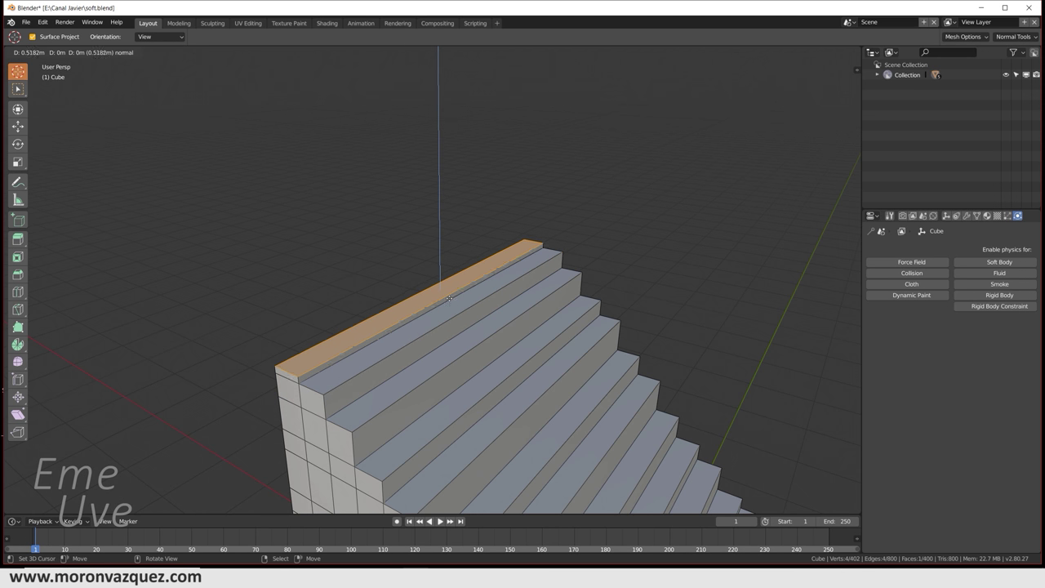
left_click(453, 284)
mouse_move(473, 315)
middle_mouse_down()
mouse_move(527, 307)
mouse_move(498, 322)
mouse_move(448, 303)
mouse_move(443, 319)
mouse_move(487, 329)
mouse_move(511, 350)
mouse_move(534, 315)
mouse_move(568, 326)
middle_mouse_up()
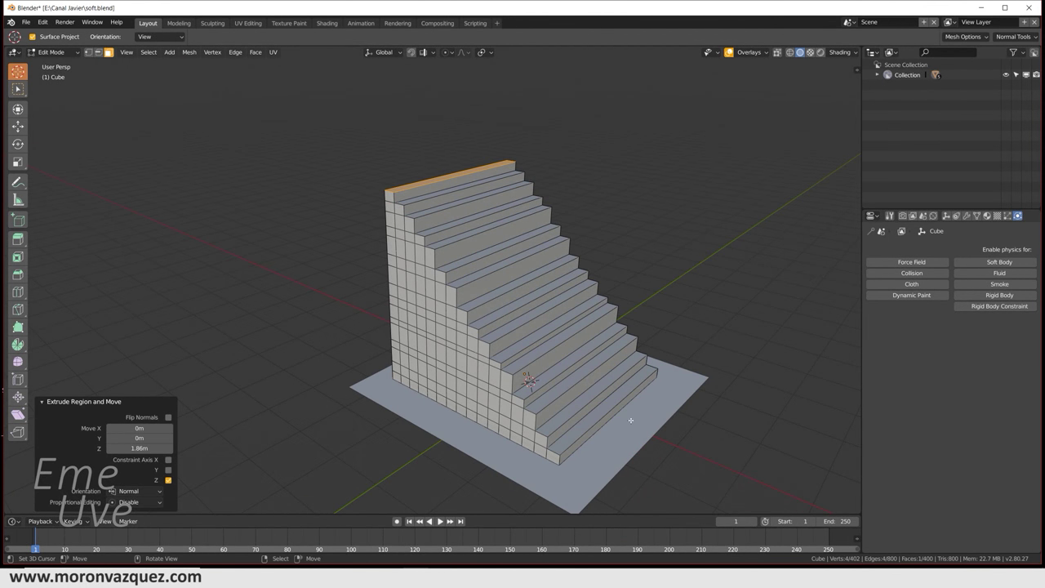
left_click(49, 53)
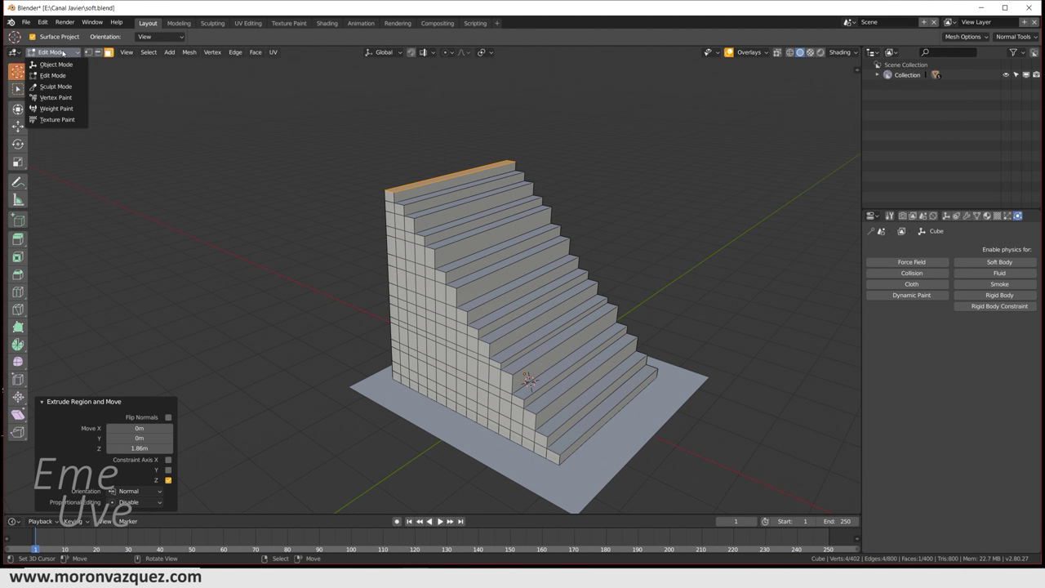
Step: Return to Object Mode, select the floor plane and turn on the transform gizmos
left_click(56, 65)
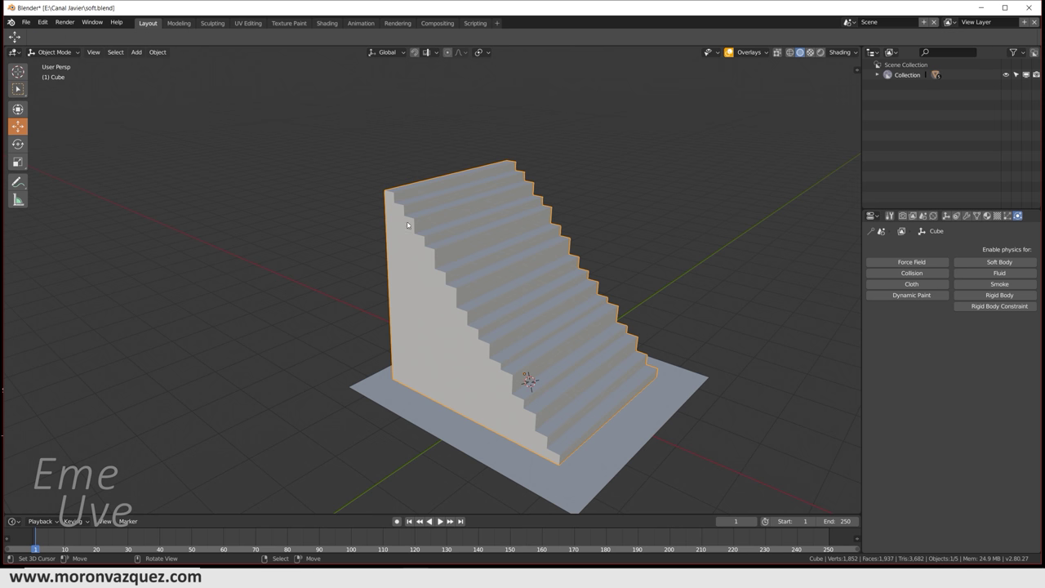
left_click(650, 420)
middle_click_drag(688, 408, 513, 309)
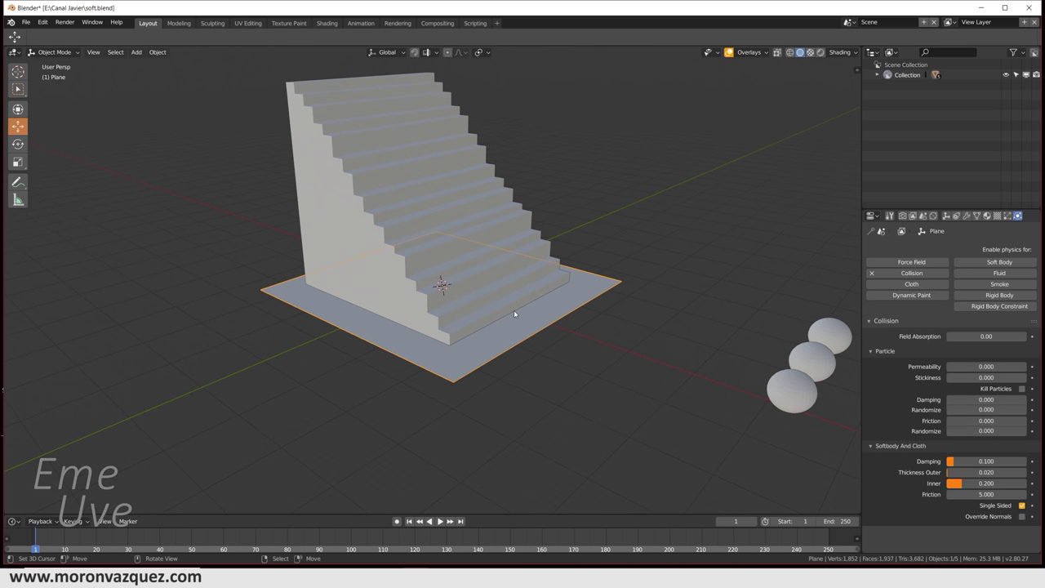
scroll(519, 350, "up", 3)
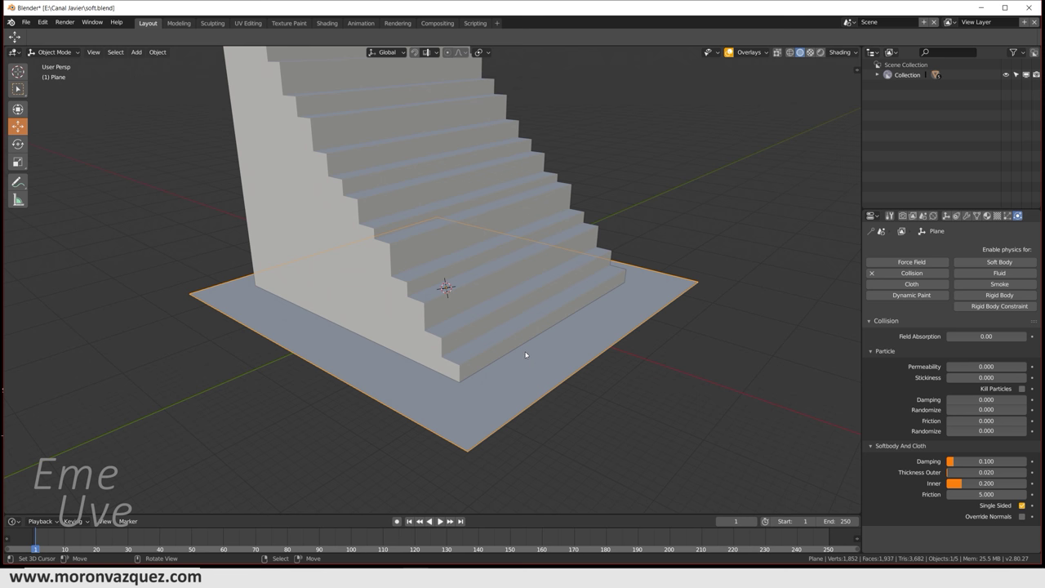
key("ctrl+Tab")
key("ctrl+grave")
key("2")
key("ctrl+grave")
left_click(488, 251)
key("ctrl+grave")
left_click(419, 300)
Step: Move the floor plane 15.5 m along X with g15.5
key("g")
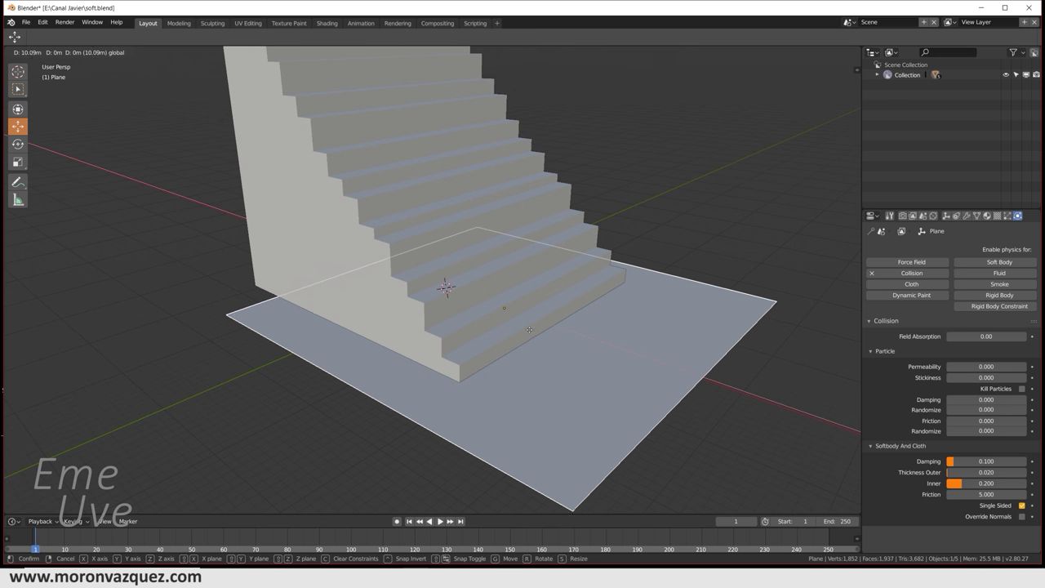
left_click(486, 302)
key("ctrl+grave")
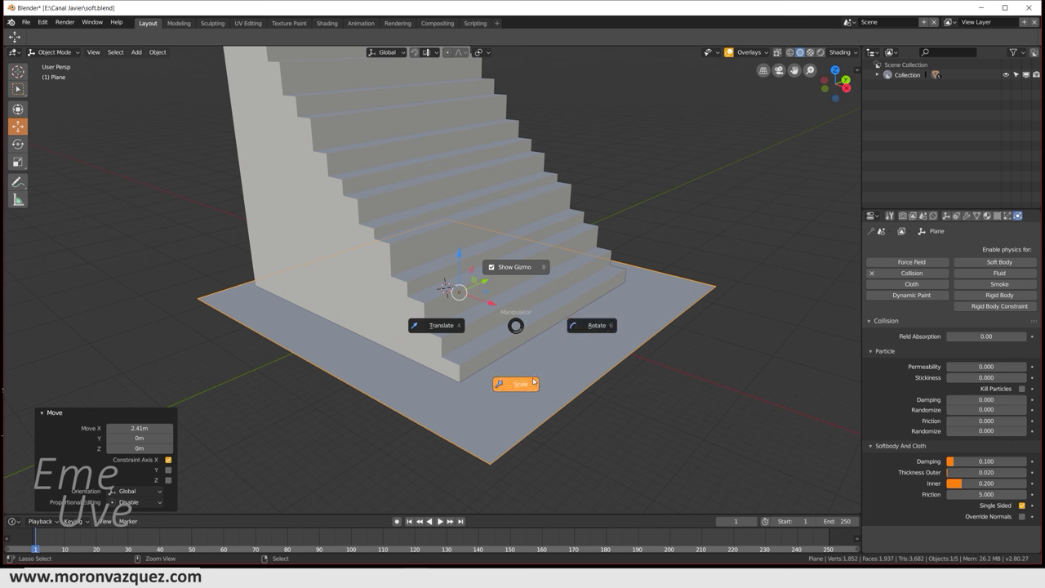
left_click(527, 353)
key("s")
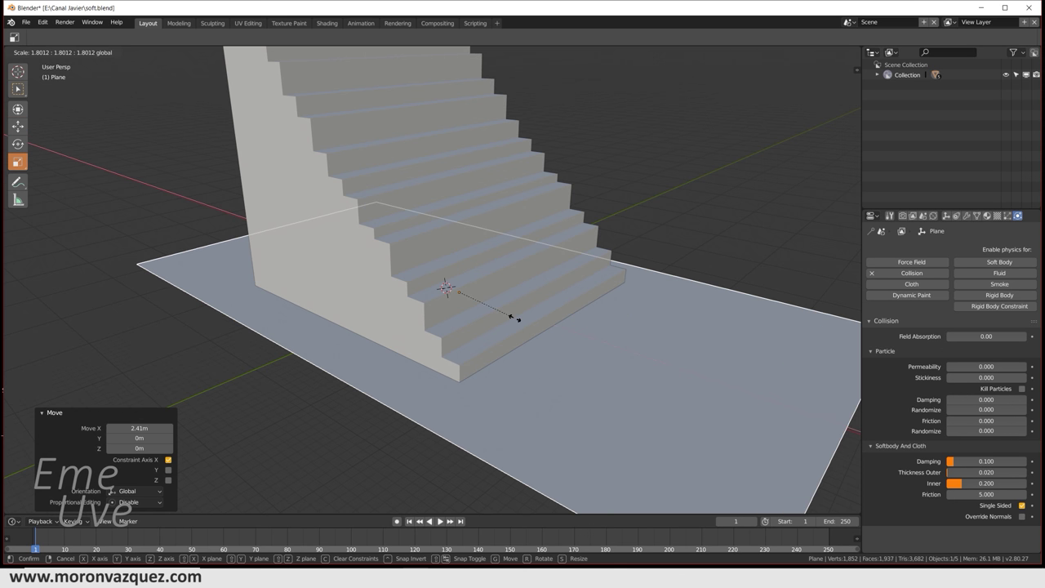
left_click(489, 309)
key("ctrl+grave")
key("4")
key("ctrl+grave")
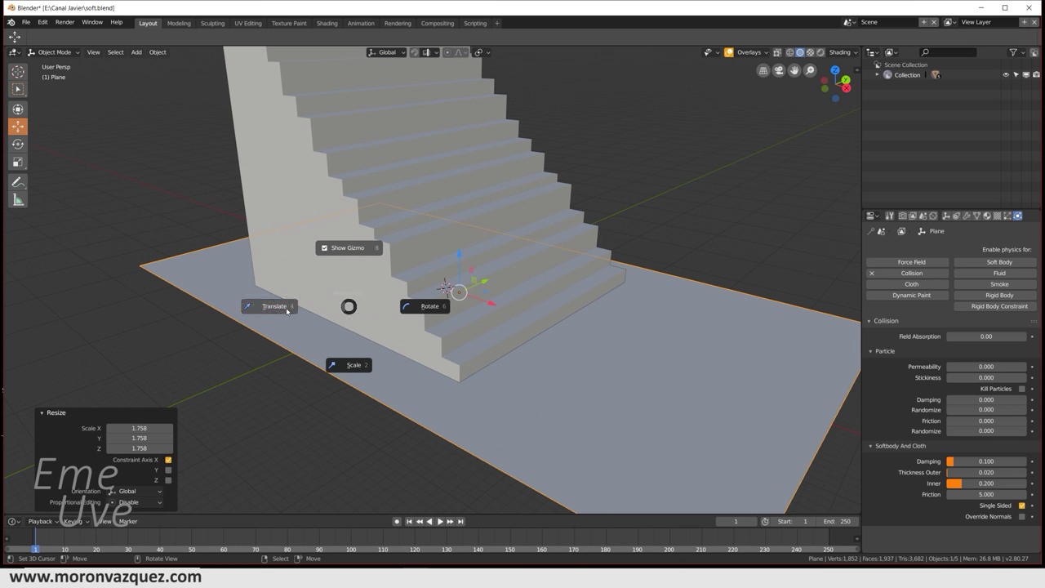
left_click(351, 309)
type("g15.5")
key("Return")
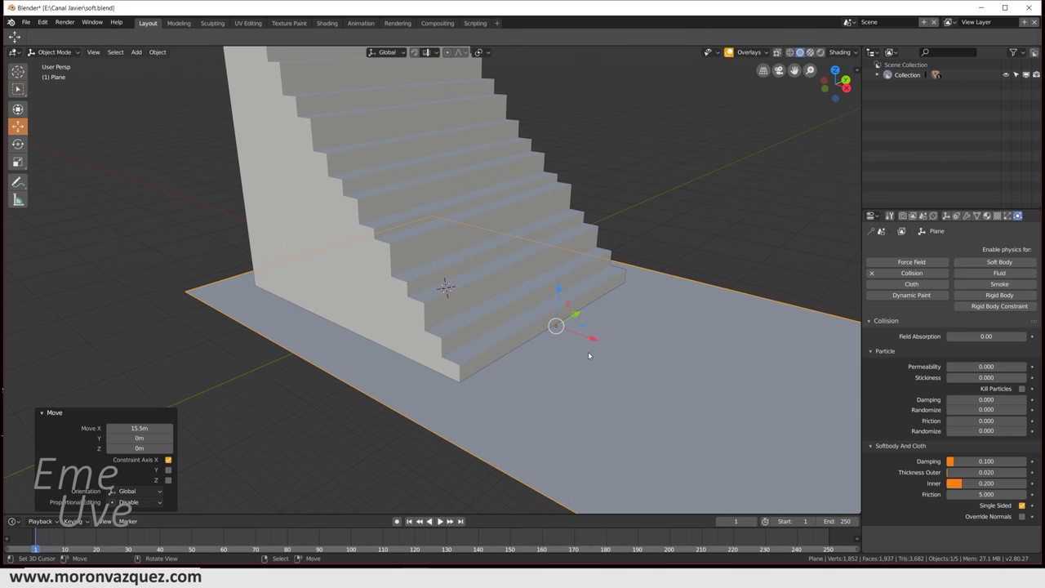
middle_click_drag(500, 308, 537, 356)
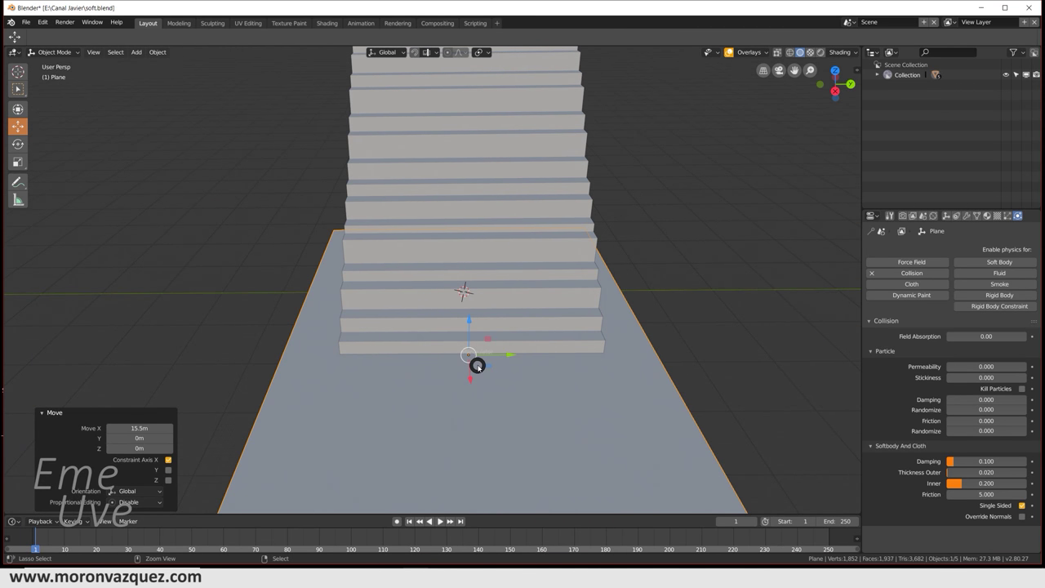
Step: Scale the floor plane up about 17.11 times, then select the bottom sphere
key("ctrl+grave")
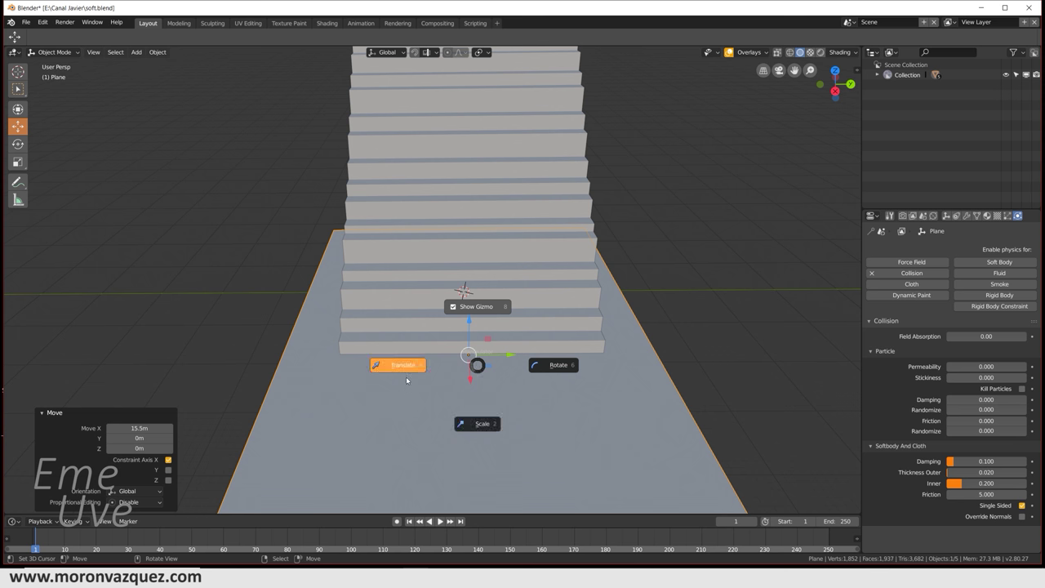
left_click(485, 427)
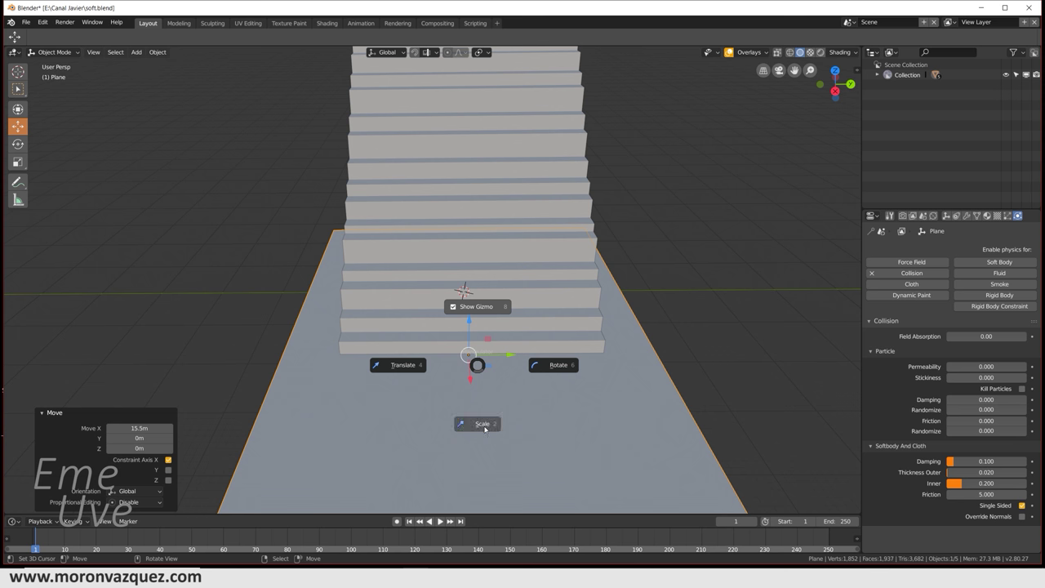
left_click(555, 403)
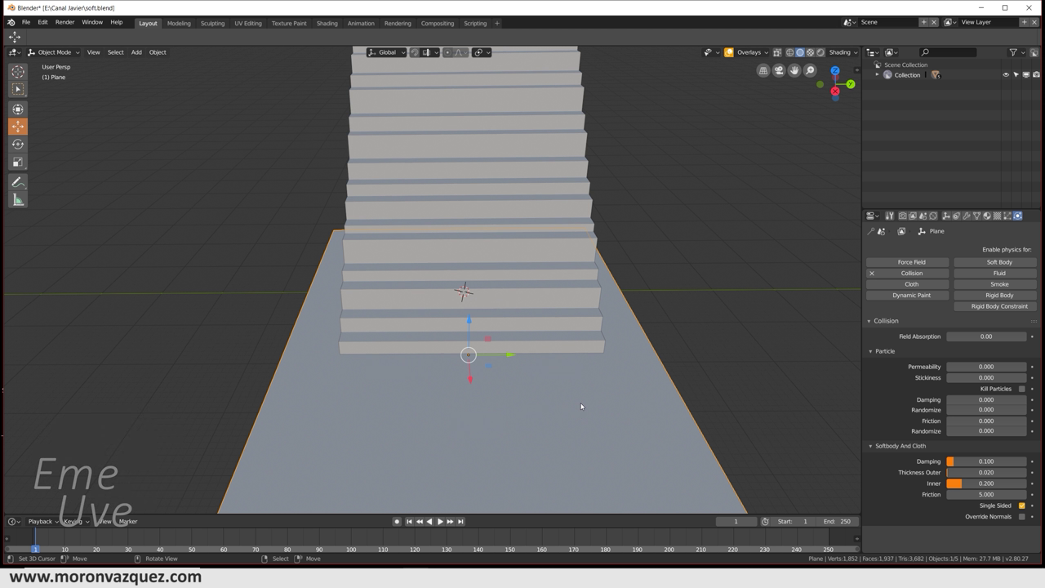
key("s")
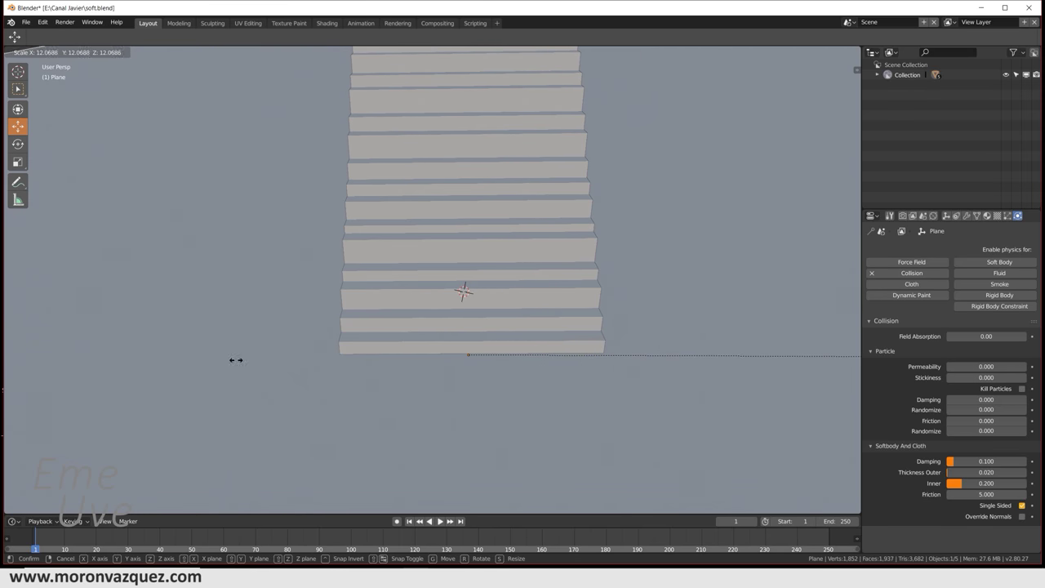
left_click(843, 366)
middle_click_drag(689, 354, 701, 357)
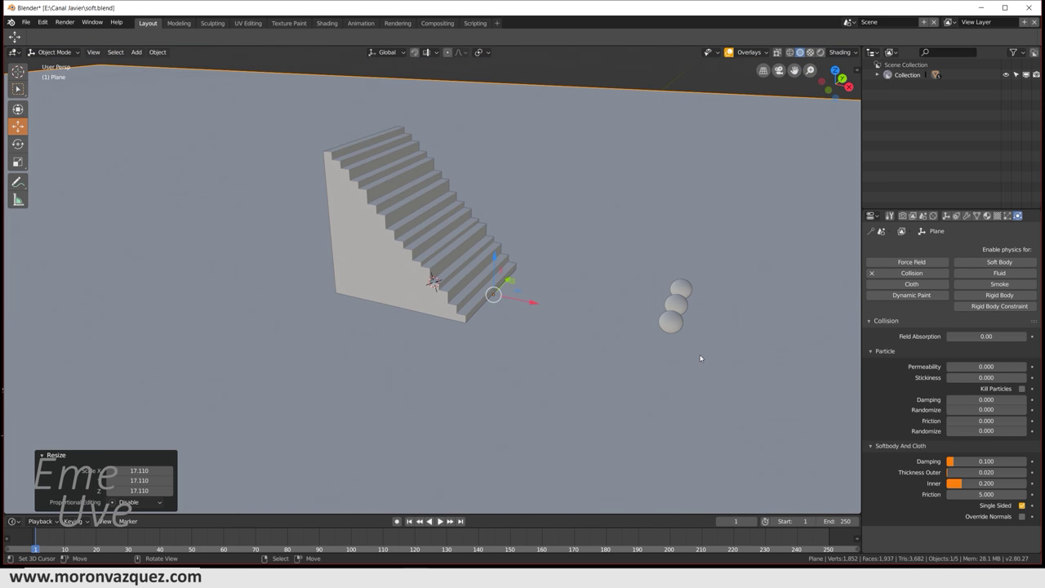
left_click(673, 324)
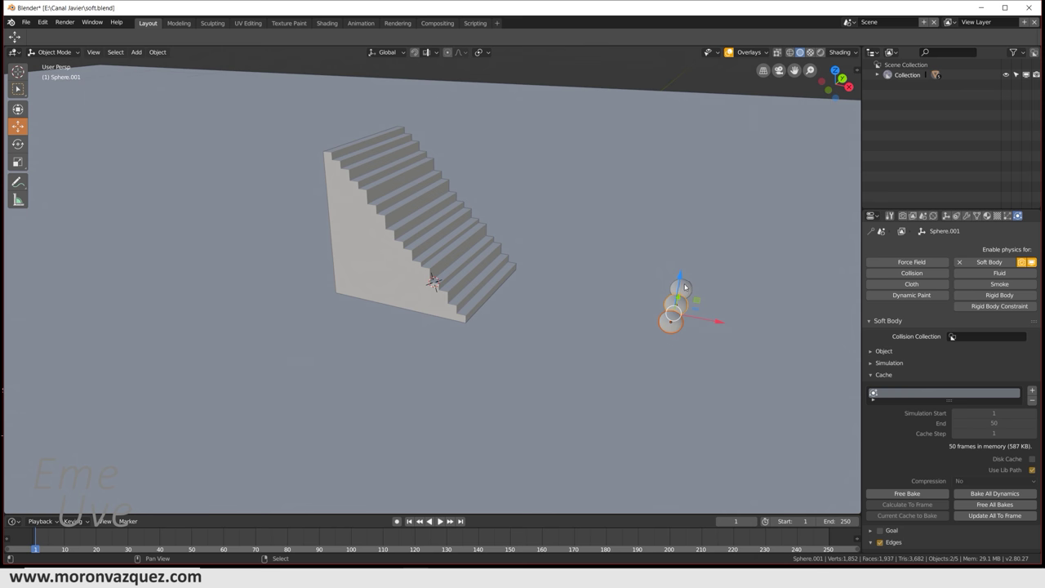
Step: Roughly move the spheres along X and up above the top step
mouse_move(696, 284)
middle_mouse_down()
mouse_move(669, 350)
mouse_move(657, 342)
mouse_move(700, 350)
middle_mouse_up()
left_click_drag(700, 348, 429, 260)
left_click_drag(393, 203, 368, 98)
left_click(368, 99)
left_click(407, 141)
middle_click_drag(407, 141, 434, 134)
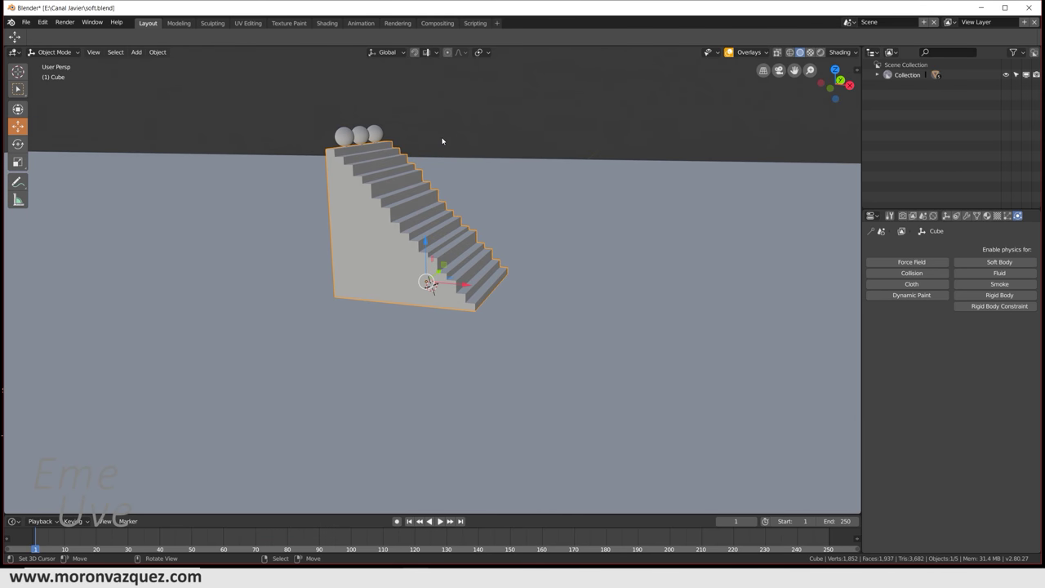
Step: Frame the stairs in front orthographic view and select all three spheres
key("KP_1")
scroll(366, 125, "up", 4)
middle_click_drag(373, 129, 430, 327, "shift")
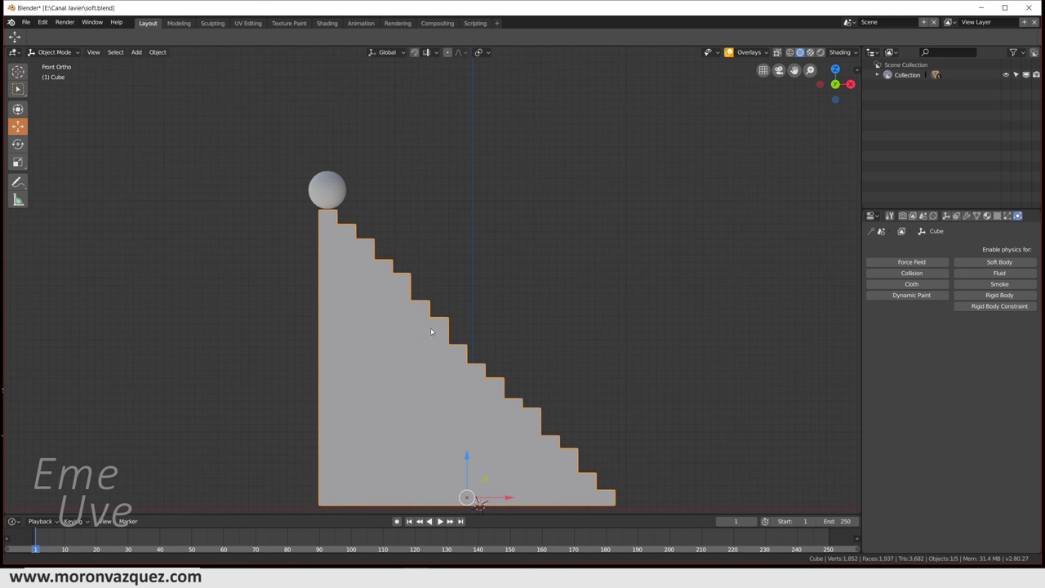
scroll(356, 215, "up", 4)
middle_click_drag(356, 215, 476, 378, "shift")
scroll(446, 282, "down", 4)
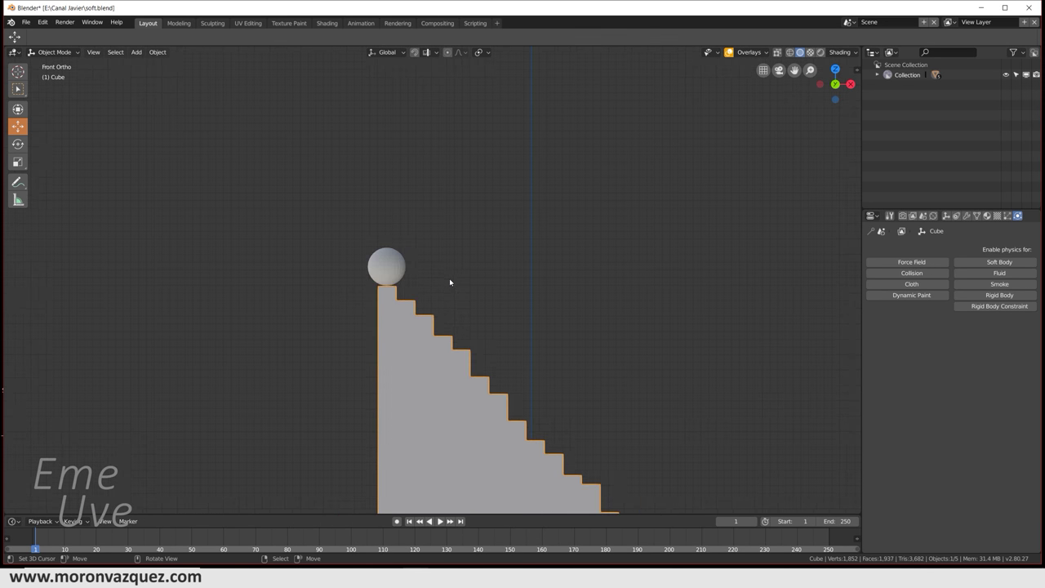
scroll(468, 289, "down", 2)
scroll(467, 291, "up", 2)
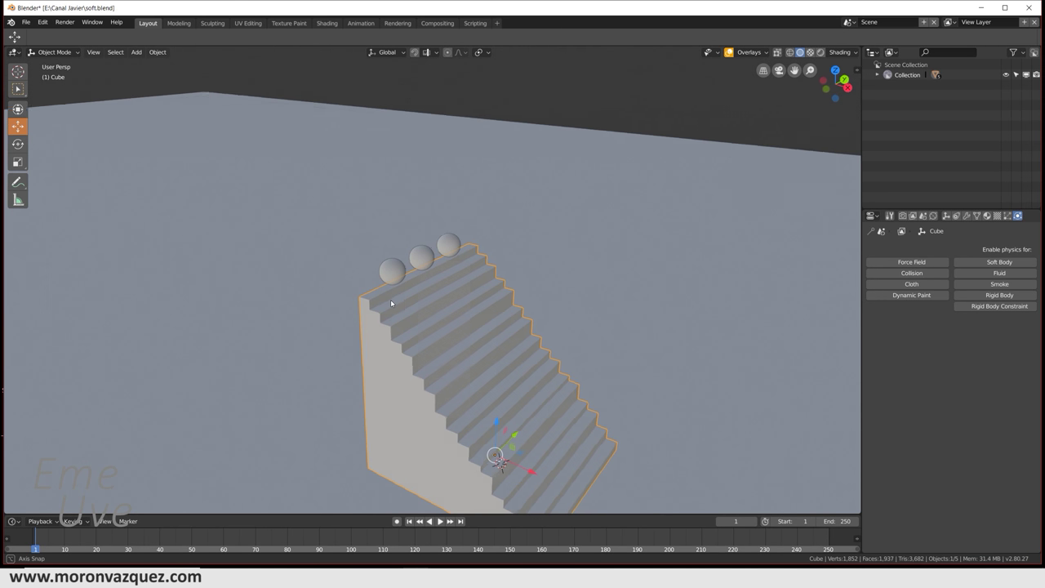
left_click(450, 243, "shift")
mouse_move(451, 244)
middle_mouse_down()
mouse_move(516, 263)
mouse_move(528, 255)
middle_mouse_up()
key("KP_1")
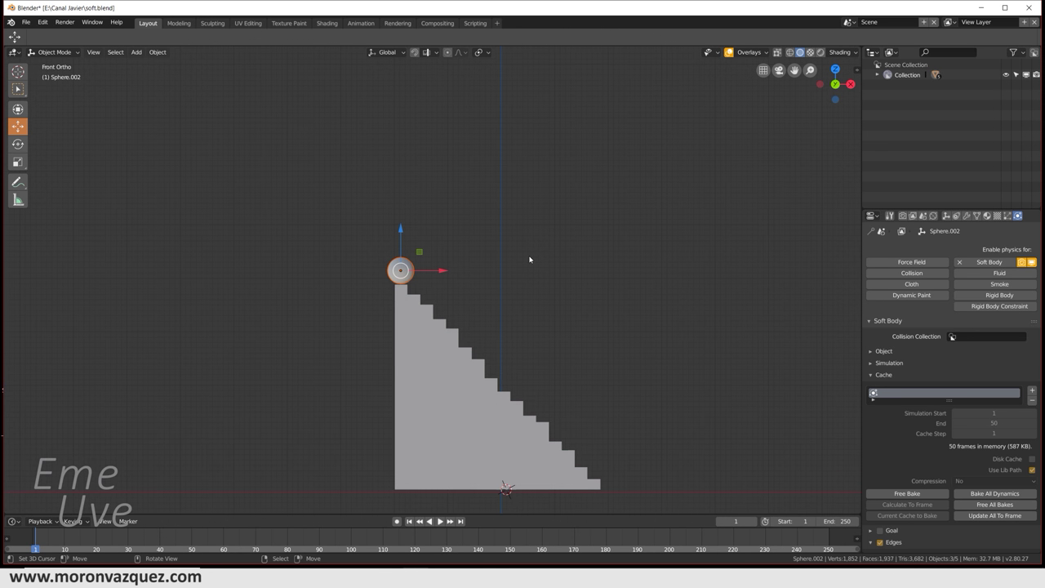
Step: Shift the spheres 1.72 m along X and raise them 8.39 m
left_click_drag(421, 266, 436, 264)
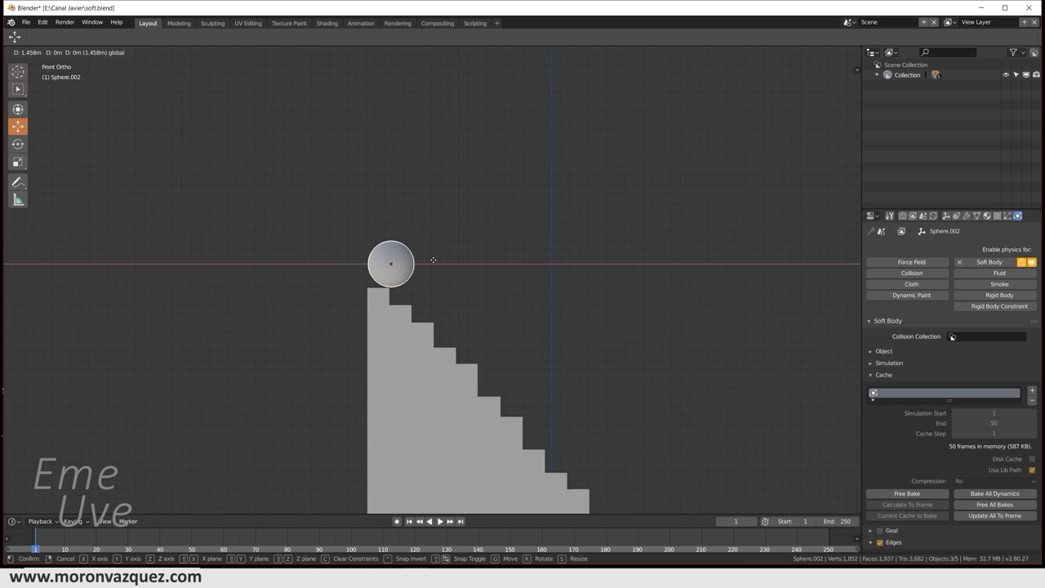
left_click_drag(401, 222, 412, 142)
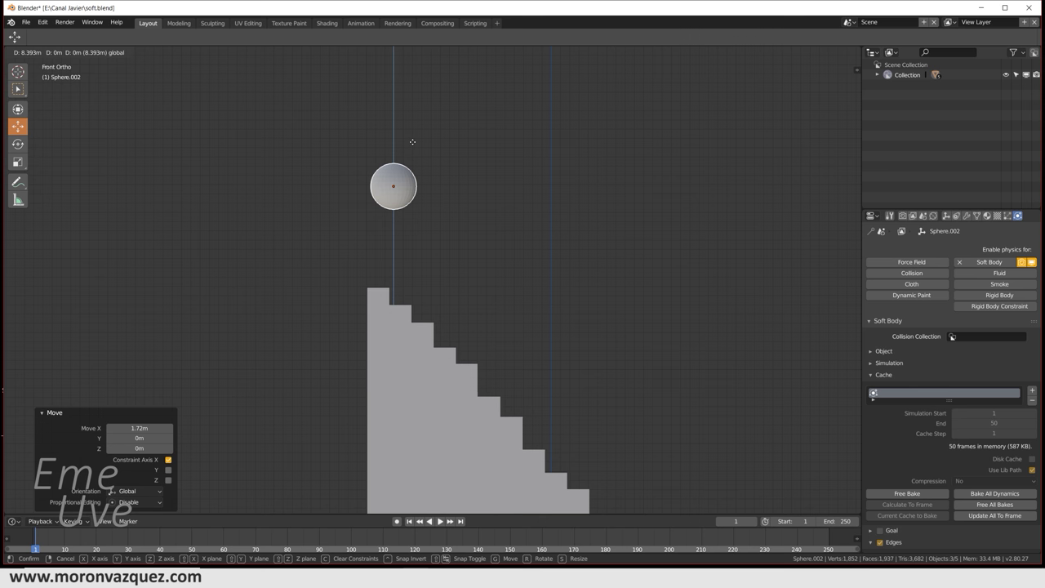
left_click(412, 142)
mouse_move(482, 217)
middle_mouse_down()
mouse_move(561, 300)
mouse_move(524, 312)
middle_mouse_up()
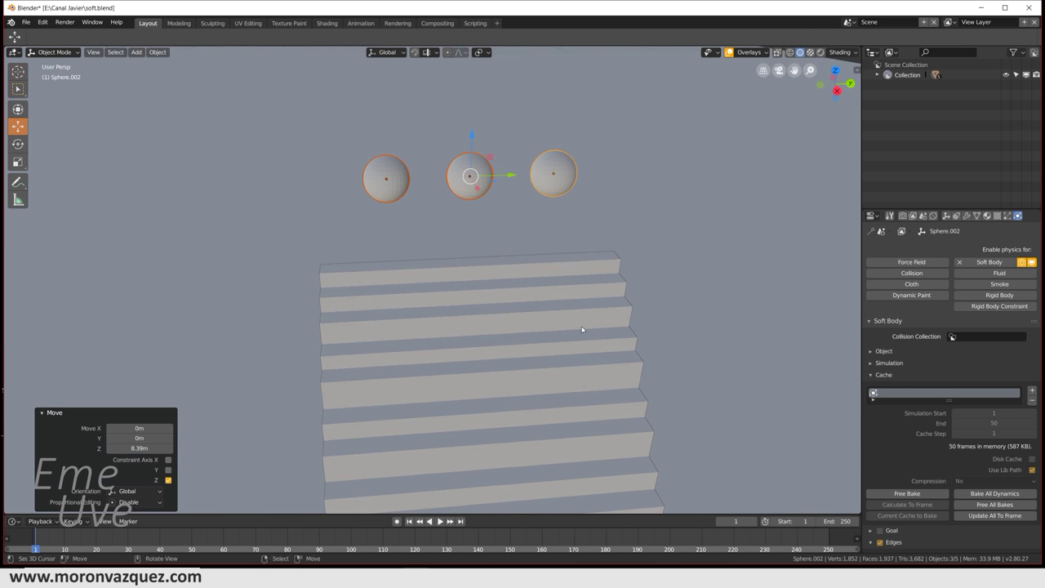
Step: Set the scene's End frame to 800
scroll(645, 375, "down", 3)
scroll(734, 424, "down", 3)
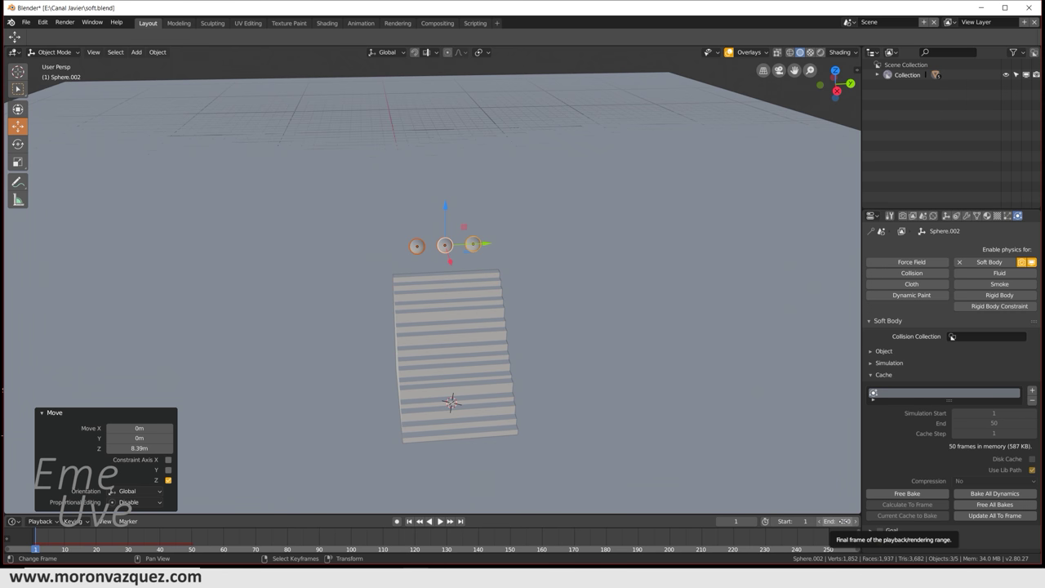
mouse_move(604, 417)
middle_mouse_down()
mouse_move(552, 408)
mouse_move(565, 403)
middle_mouse_up()
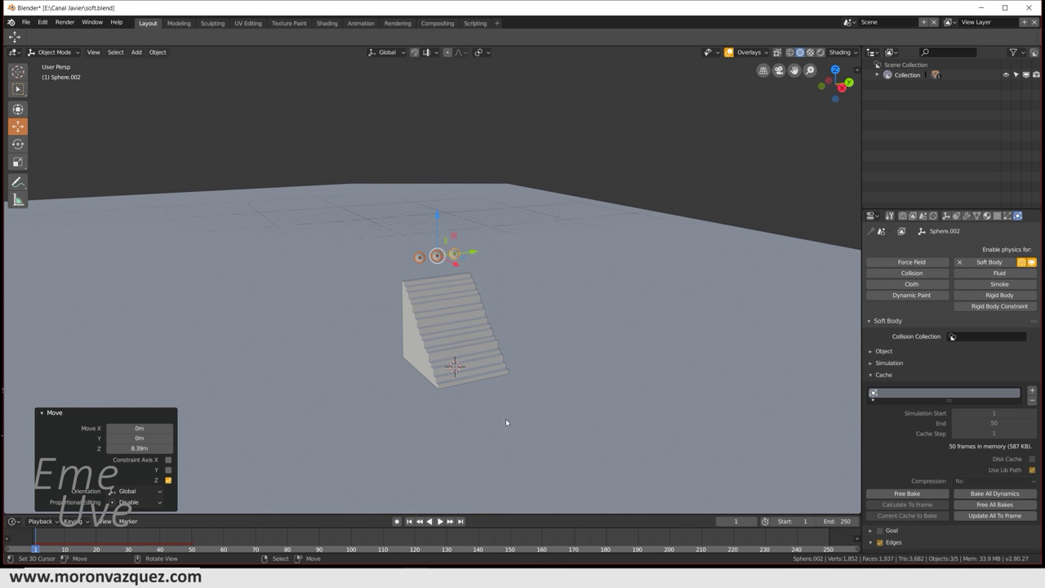
scroll(522, 341, "up", 2)
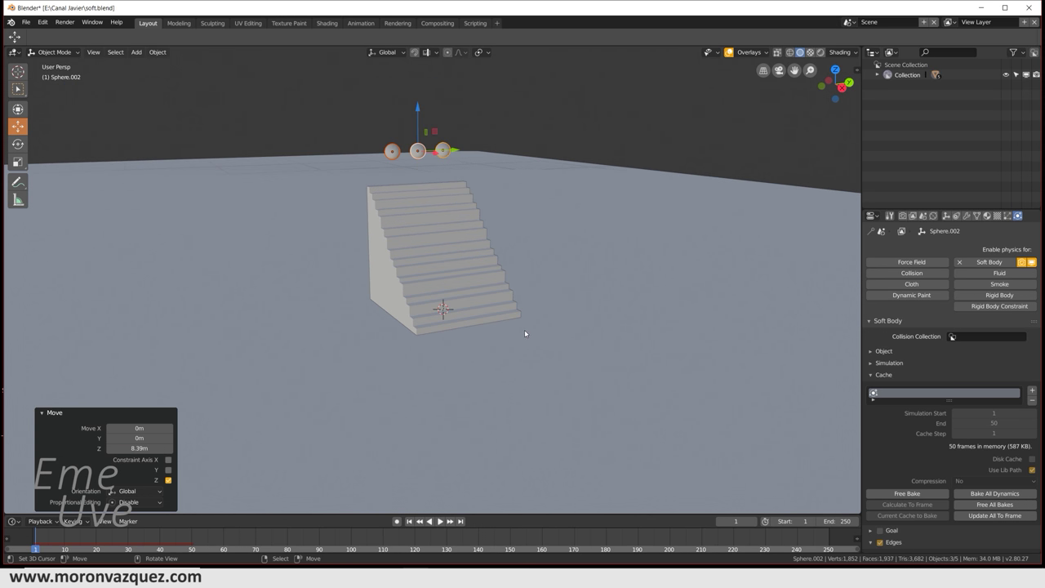
scroll(527, 331, "up", 3)
left_click(839, 522)
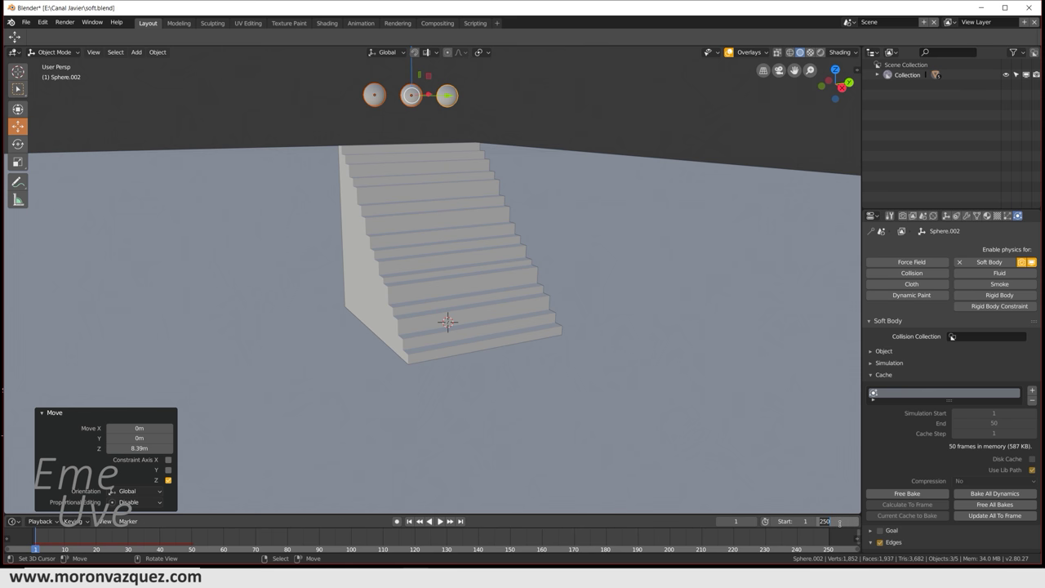
type("800")
key("Return")
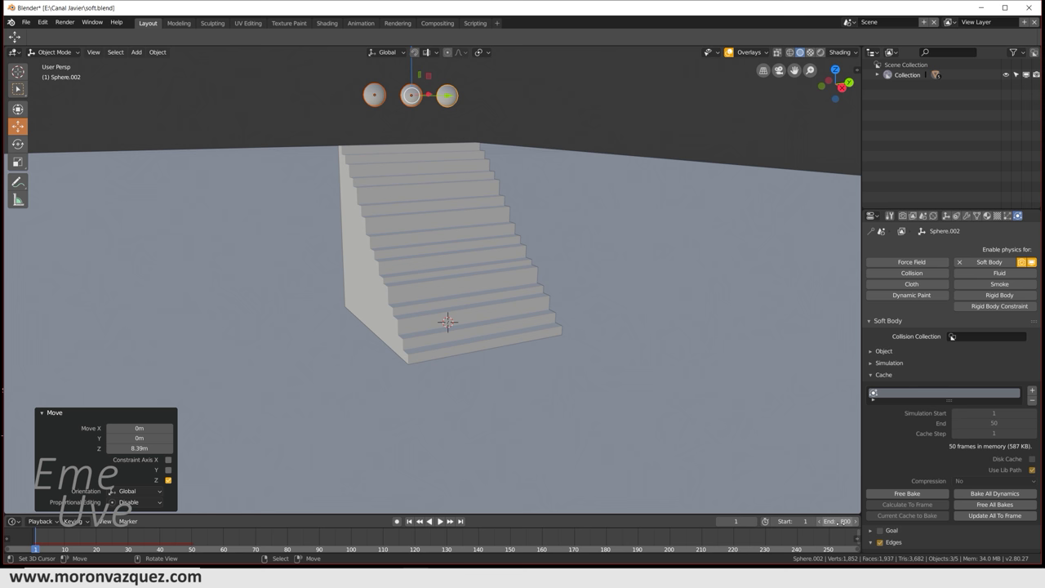
scroll(614, 437, "down", 3)
scroll(706, 404, "up", 2)
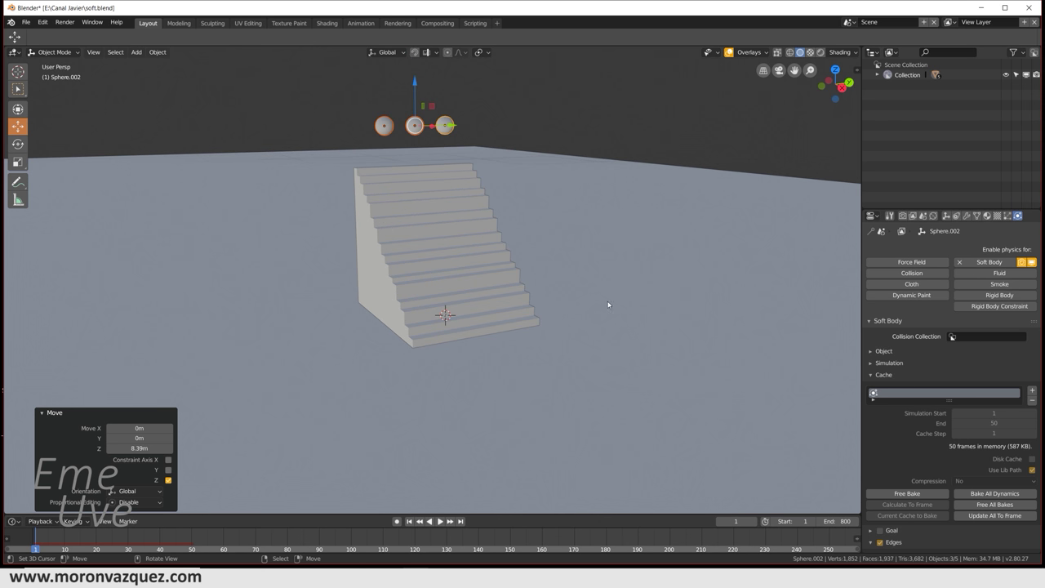
Step: Give the staircase Collision physics, check the floor plane, and select all three spheres
left_click(417, 205)
left_click(418, 205)
left_click(420, 207)
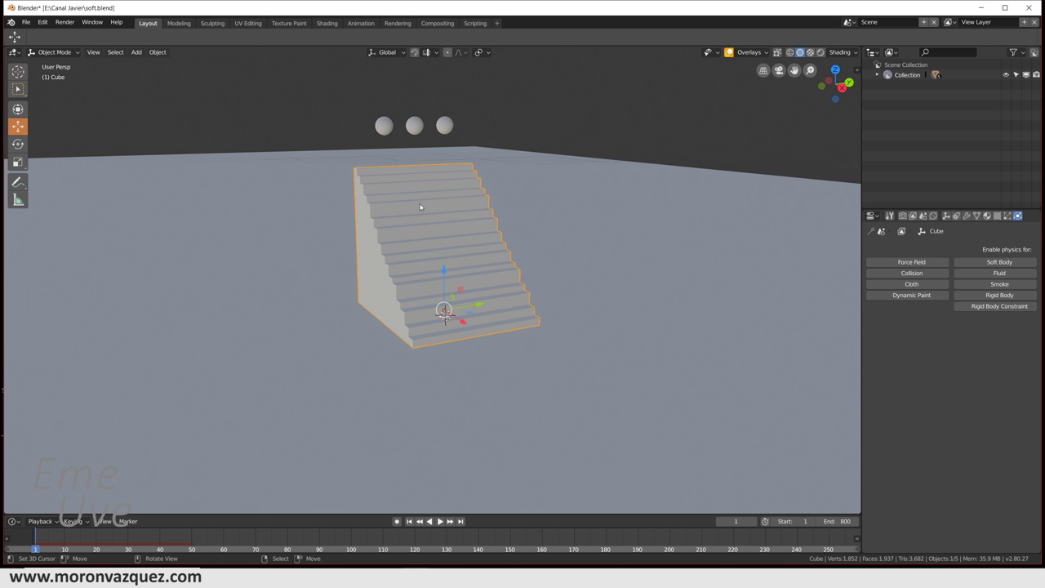
left_click(901, 274)
left_click(632, 304)
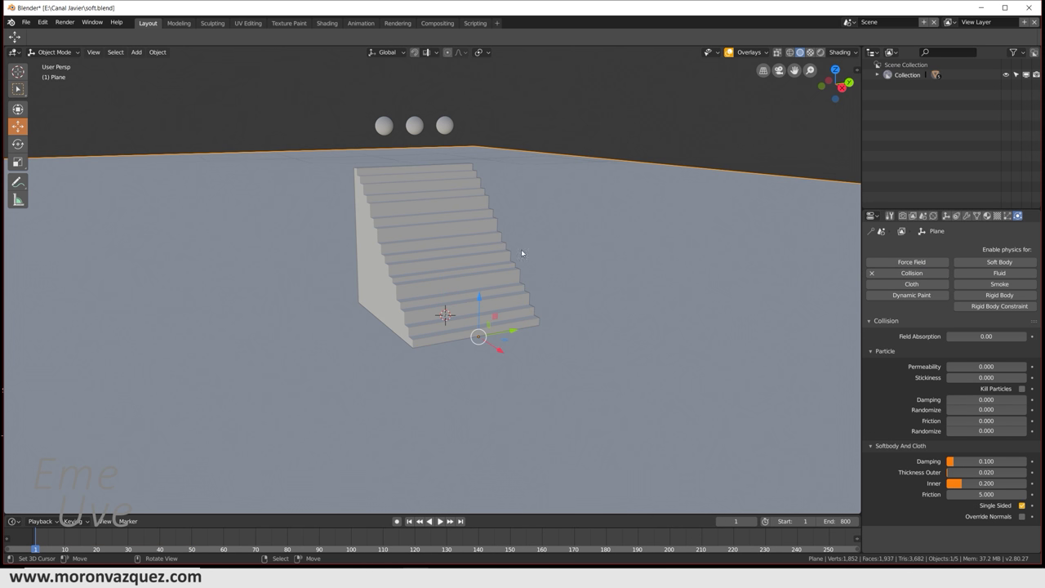
left_click(382, 126)
left_click(413, 126, "shift")
left_click(444, 124, "shift")
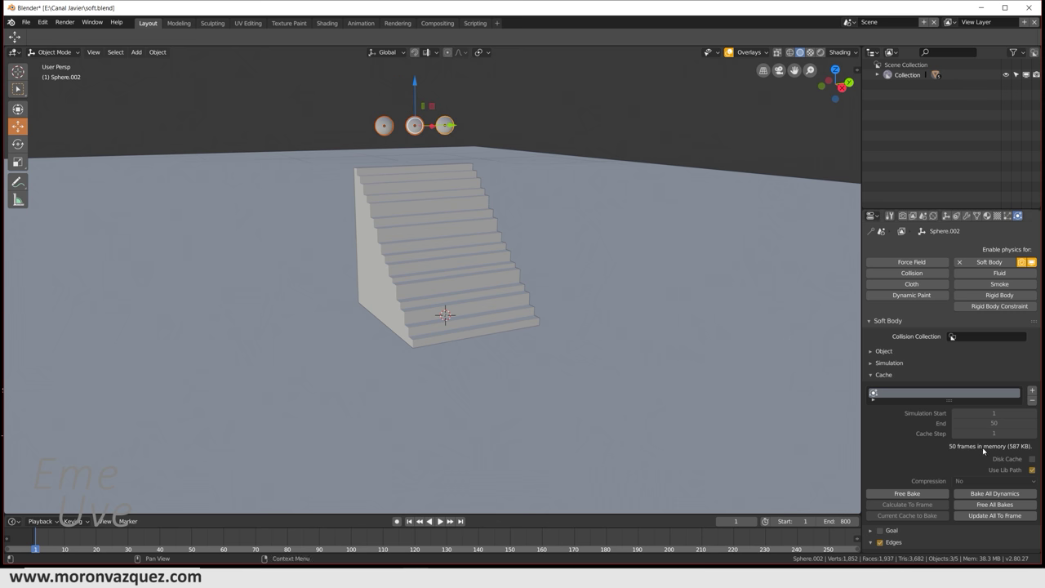
scroll(988, 444, "down", 2)
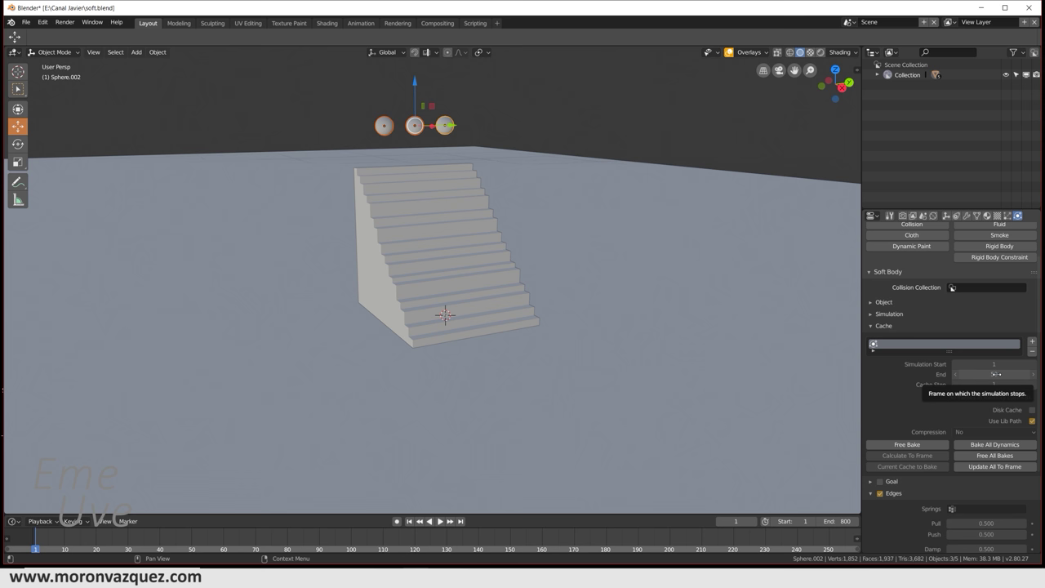
Step: Free the old bake, set the soft-body cache End to 800, and Bake All Dynamics
key("ctrl+z")
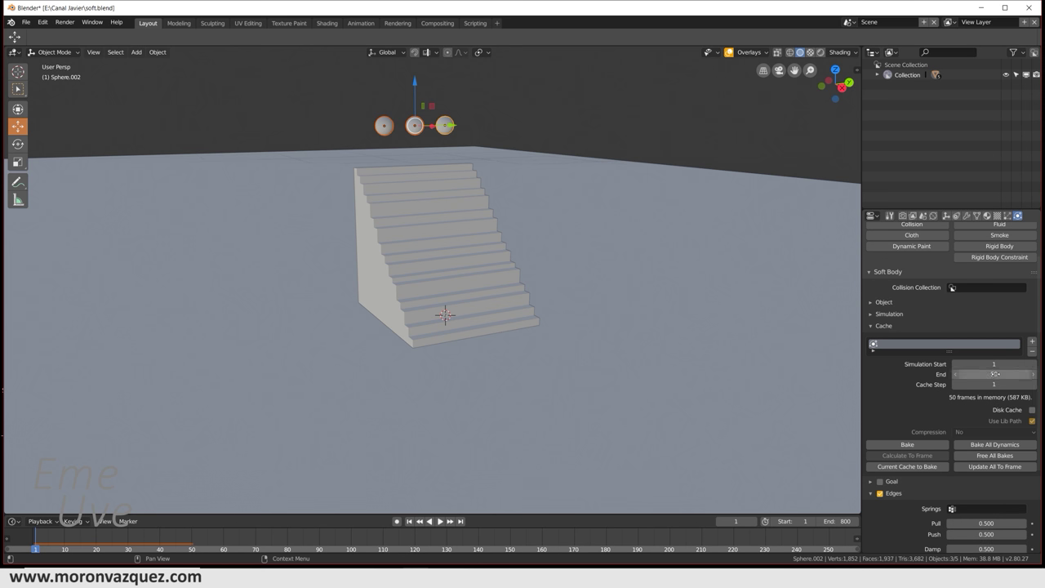
left_click_drag(994, 373, 994, 374)
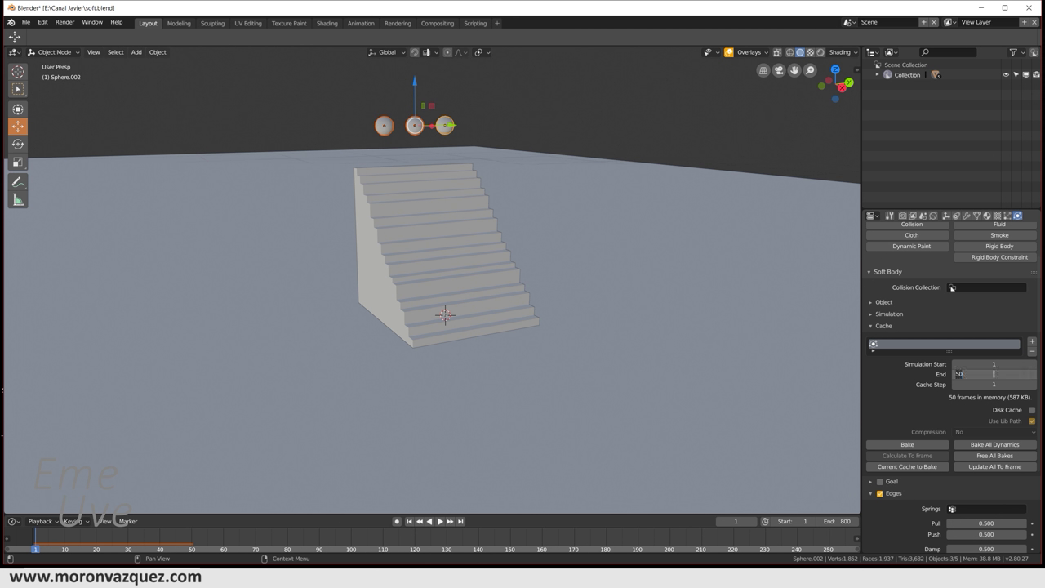
type("800")
key("Return")
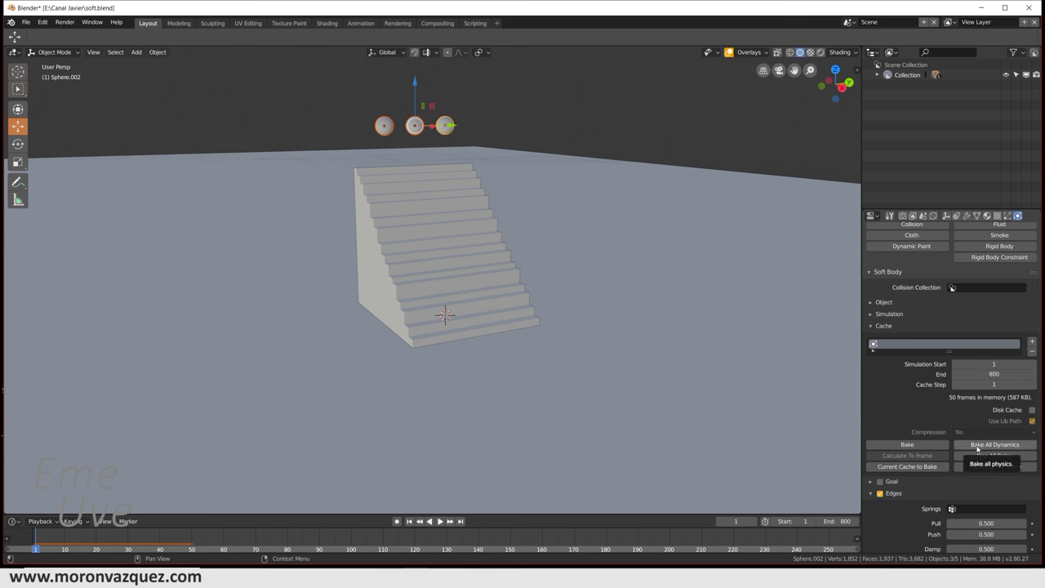
left_click(977, 448)
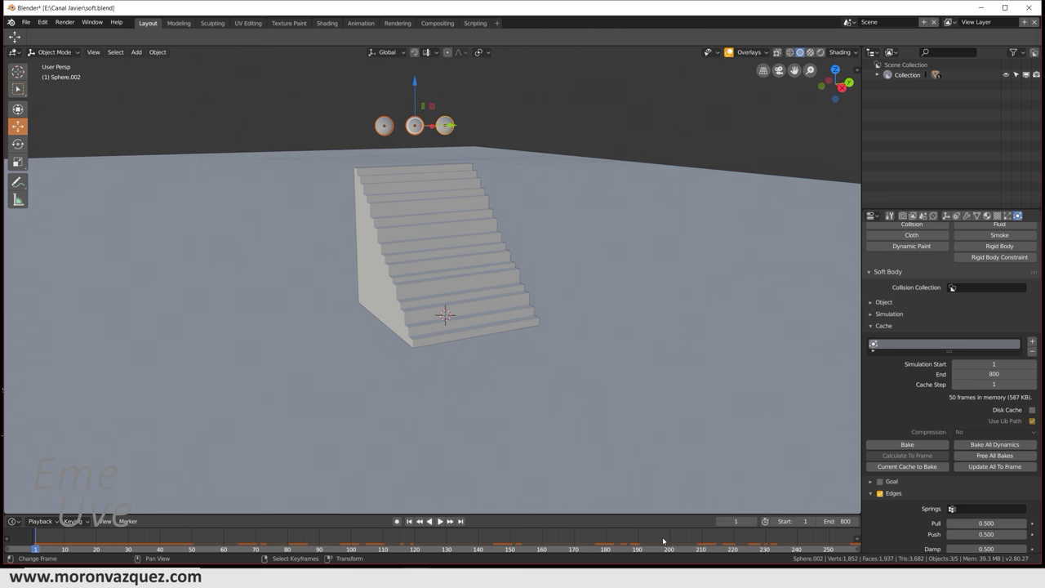
scroll(663, 541, "down", 3)
scroll(657, 542, "down", 3)
scroll(651, 543, "down", 4)
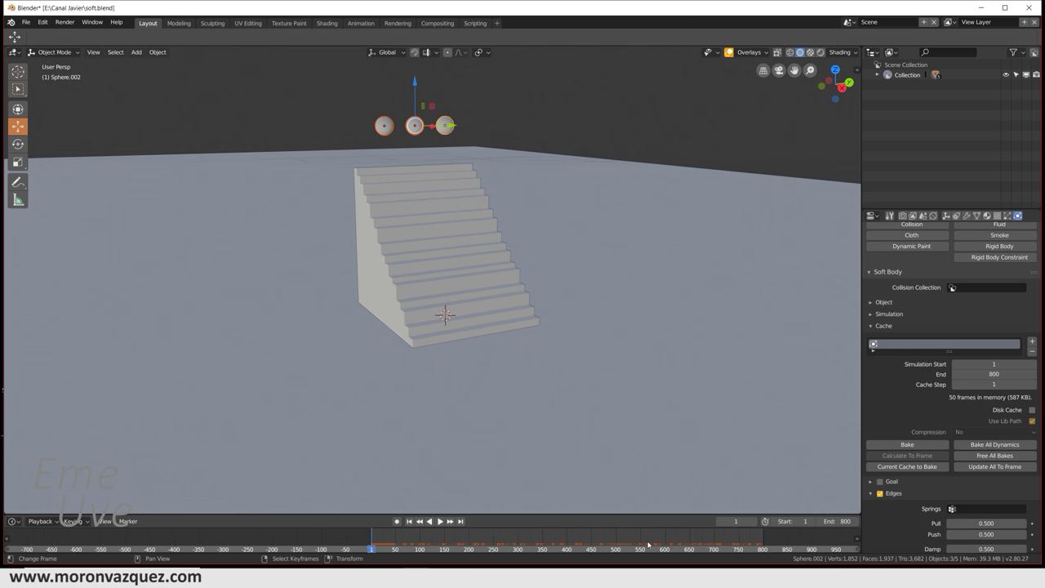
left_click(995, 444)
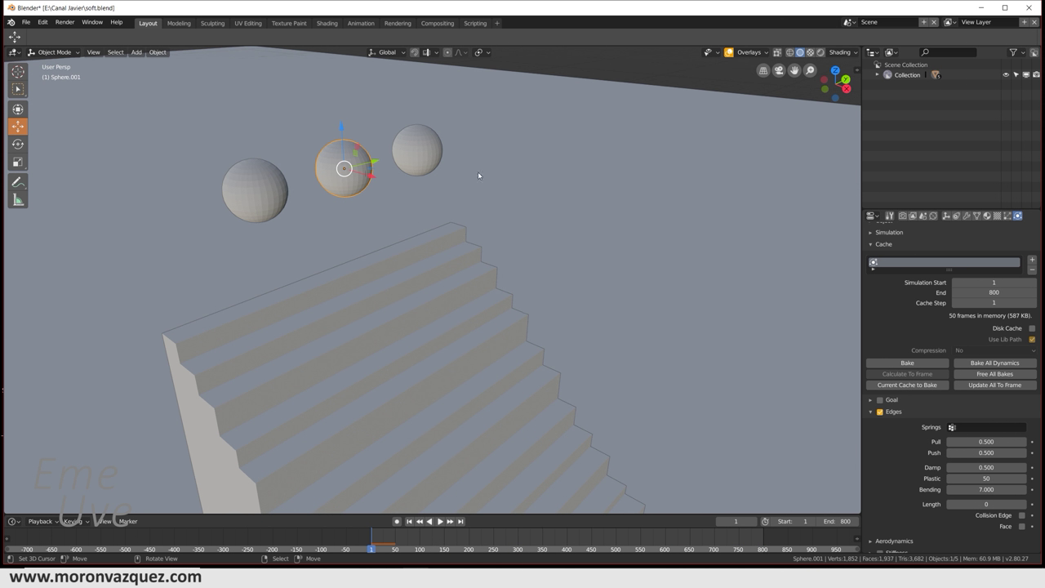
Step: Check each sphere and the floor plane, ending with the left sphere's Soft Body settings shown
left_click(245, 190)
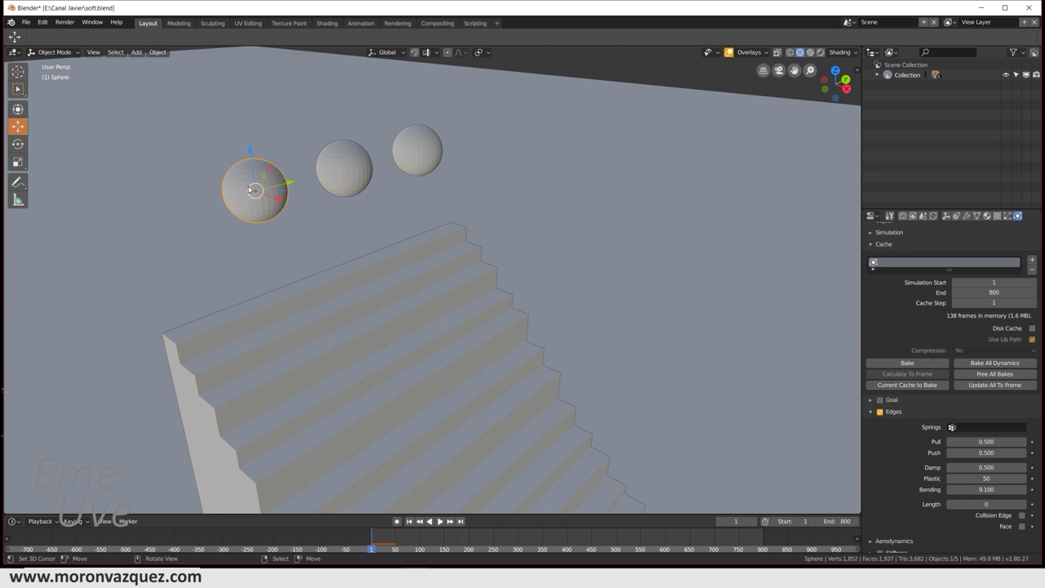
left_click(343, 165)
left_click(444, 152)
left_click(412, 154)
left_click(344, 167)
left_click(255, 184)
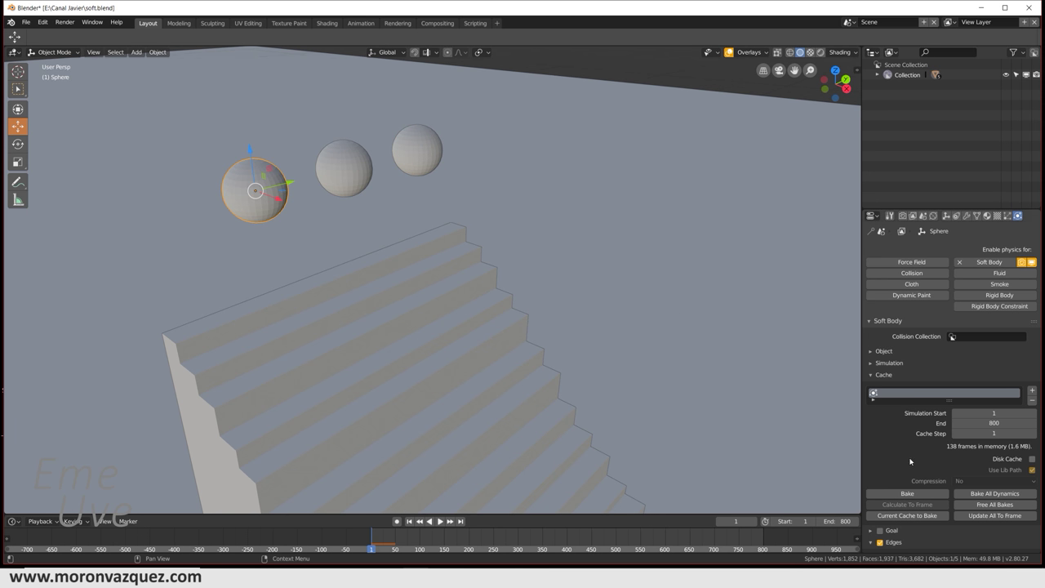
scroll(971, 424, "down", 5)
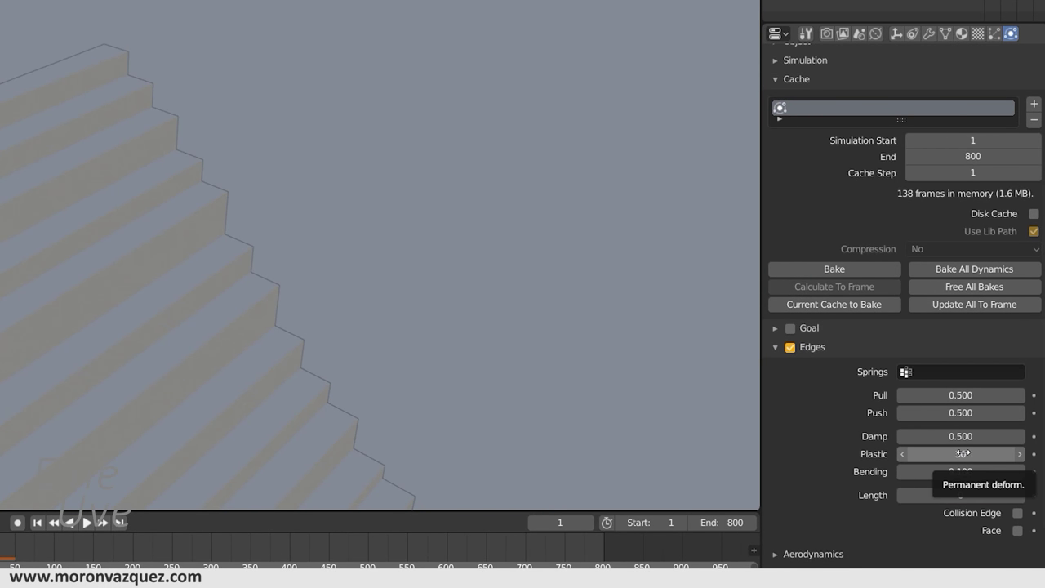
Step: Set the left sphere's soft-body Bending to 9, undoing stray Plastic and Bending edits
left_click(973, 471)
type("9")
key("Return")
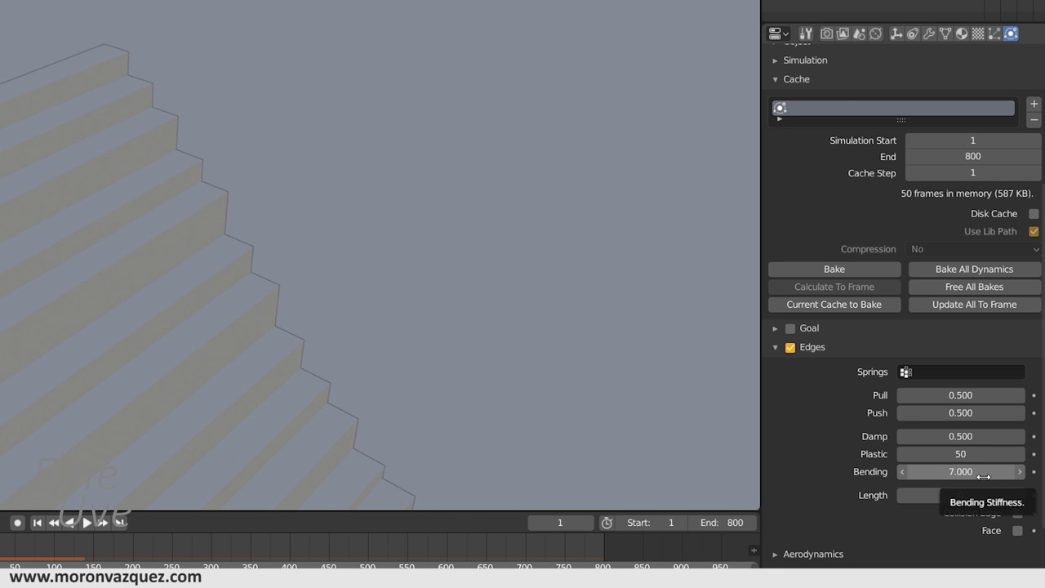
left_click(960, 454)
type("0")
left_click(960, 472)
type("3")
key("Return")
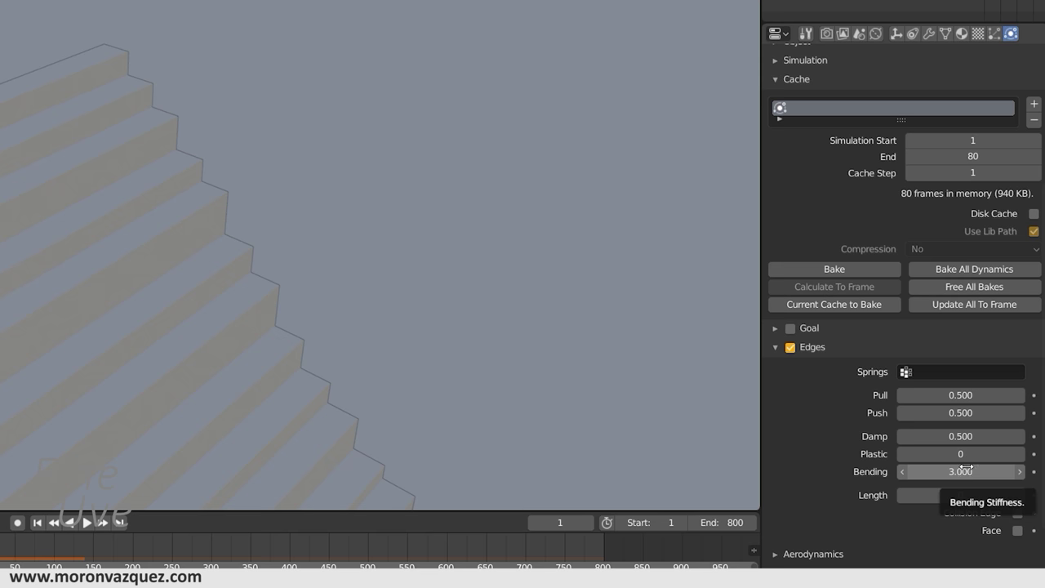
key("ctrl+z")
key("ctrl+z")
key("ctrl+z")
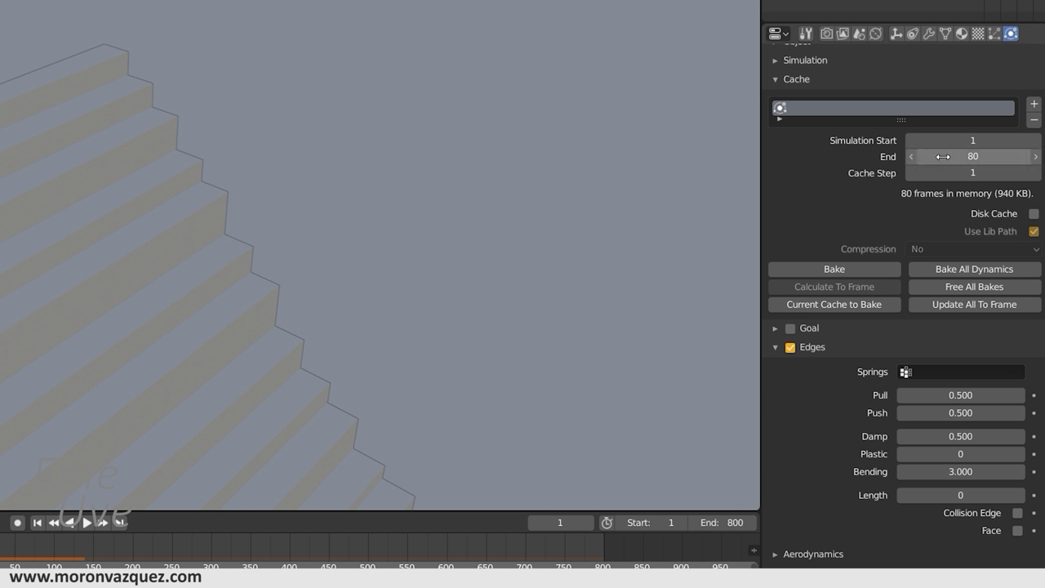
Step: Set the cache end frame to 800 and bake all soft-body dynamics
left_click(945, 157)
type("0")
key("Return")
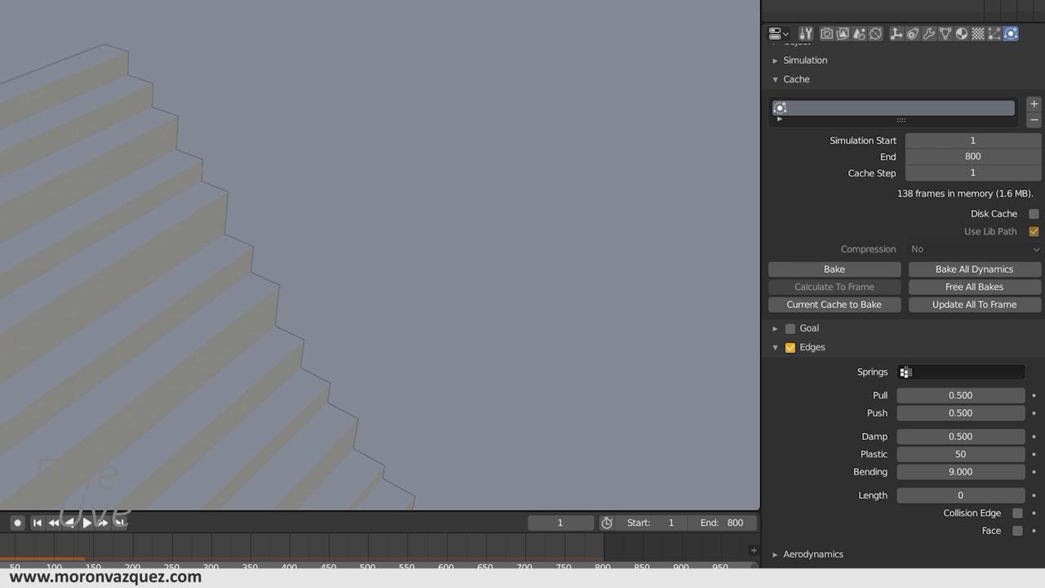
left_click(939, 273)
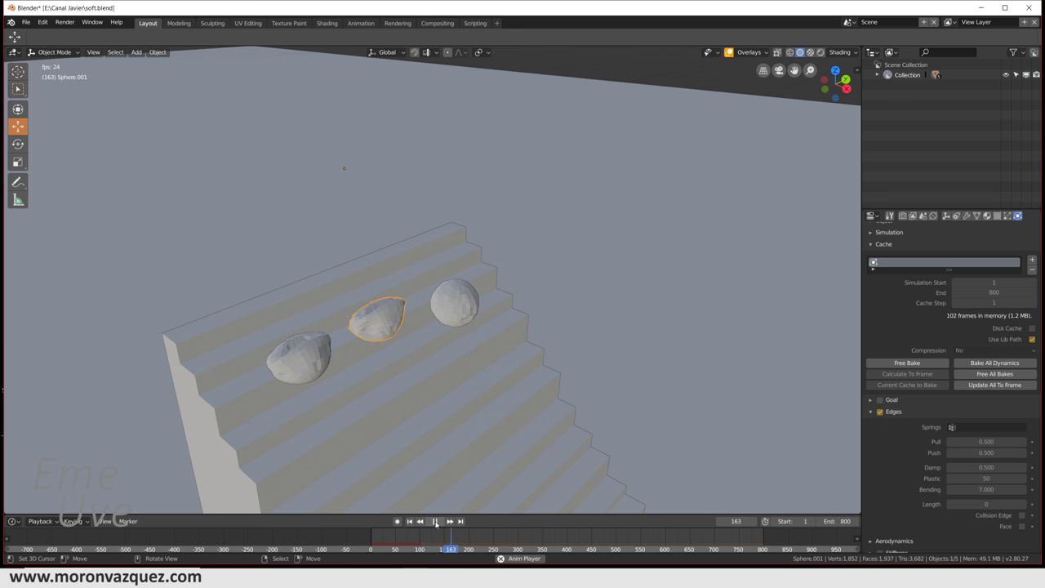
Step: Stop playback at frame 1, then compare the right, middle and left spheres' Bending values
left_click(435, 521)
left_click(409, 521)
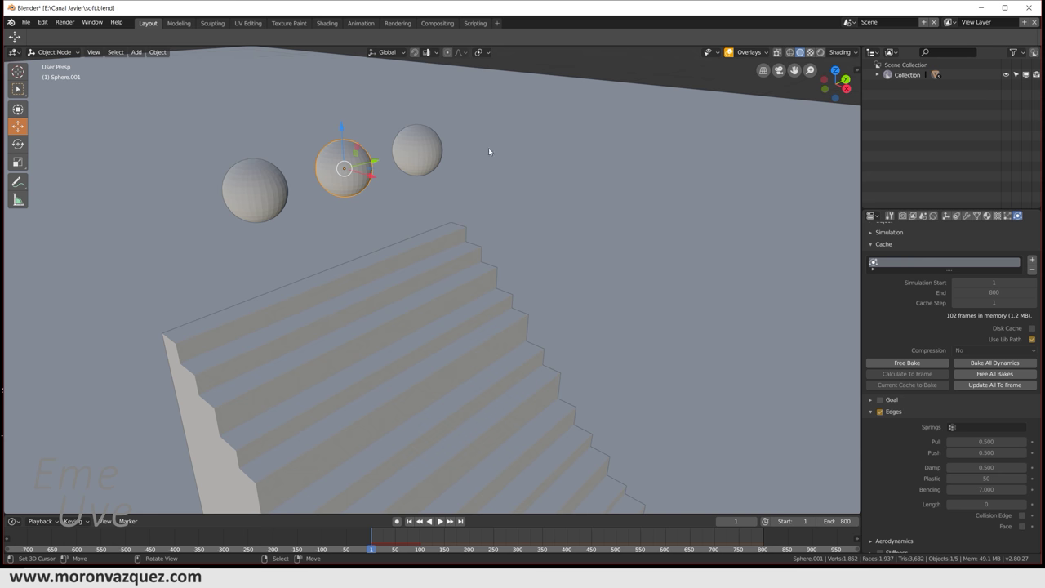
left_click(408, 149)
left_click(337, 171)
left_click(245, 190)
left_click(353, 167)
left_click(266, 188)
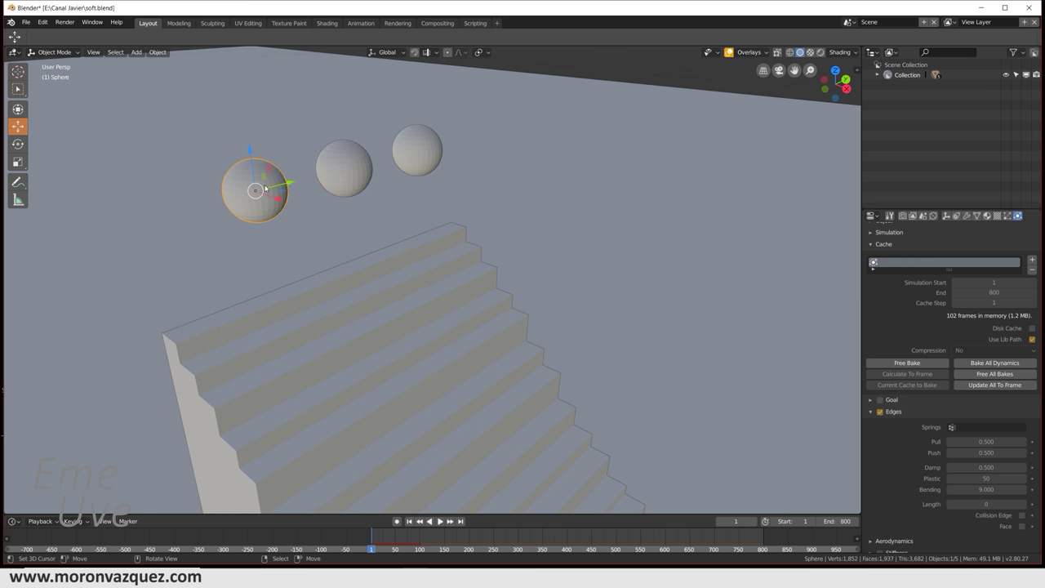
left_click(352, 163)
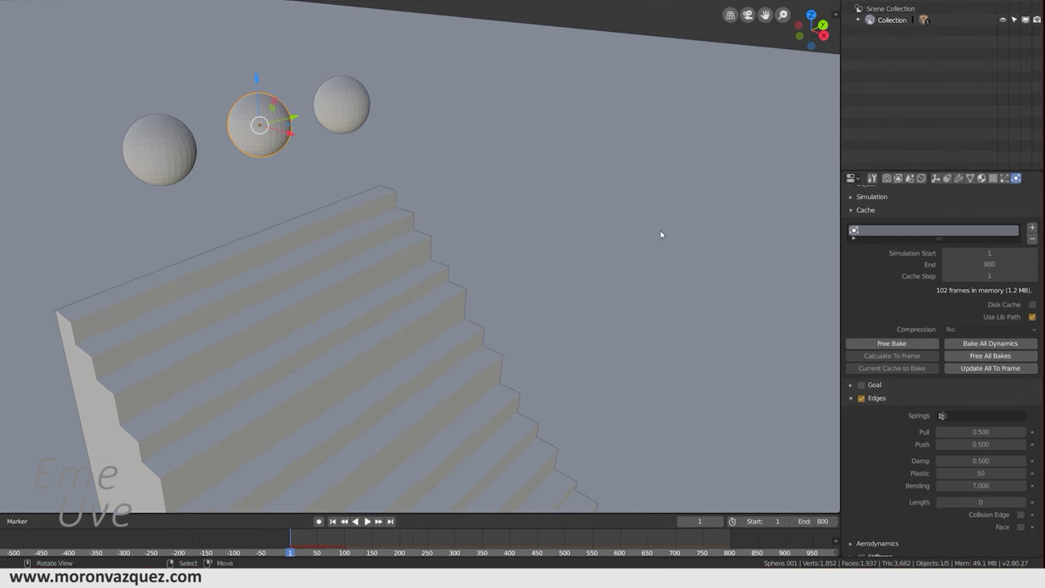
Step: Set the middle sphere's Plastic to 0 and Bending to 5, free all bakes, and preview playback
left_click(949, 473)
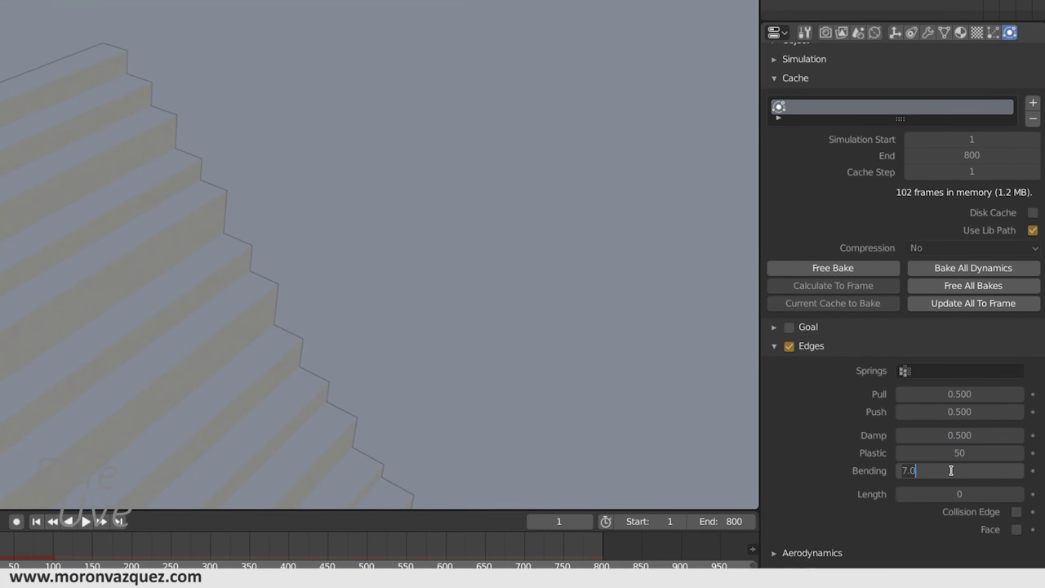
key("Return")
left_click(966, 285)
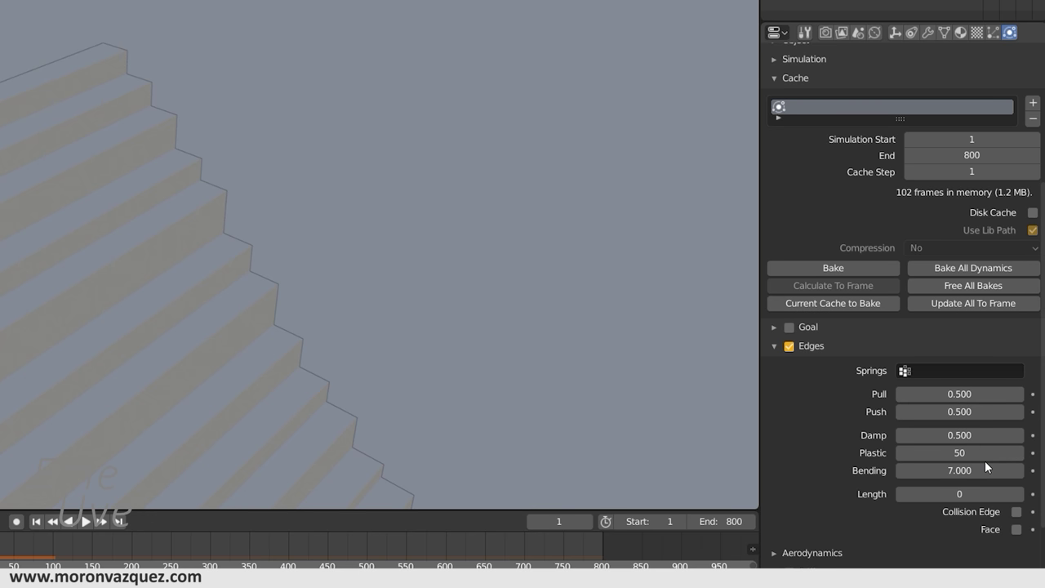
key("Escape")
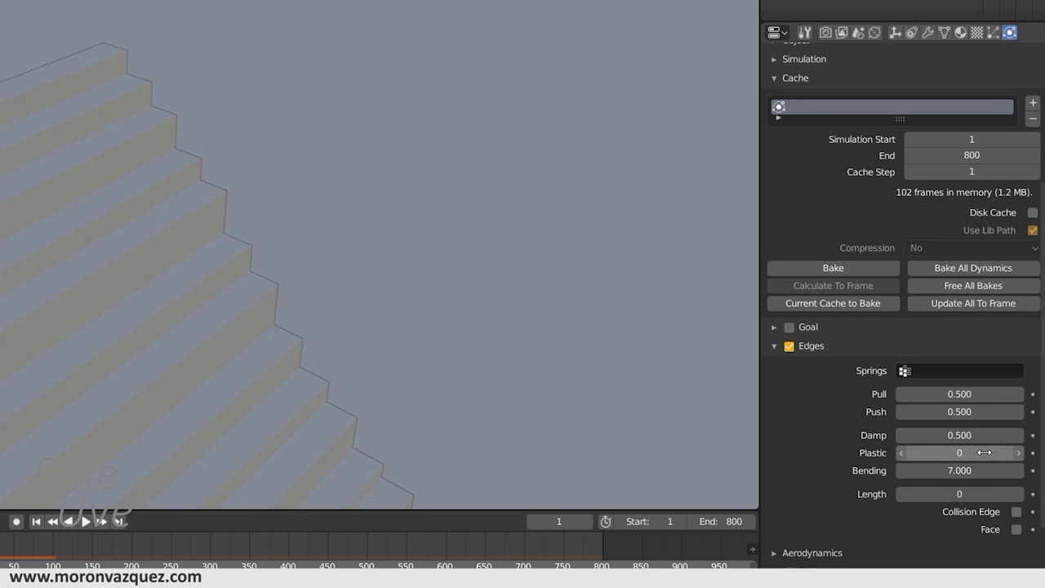
left_click(944, 467)
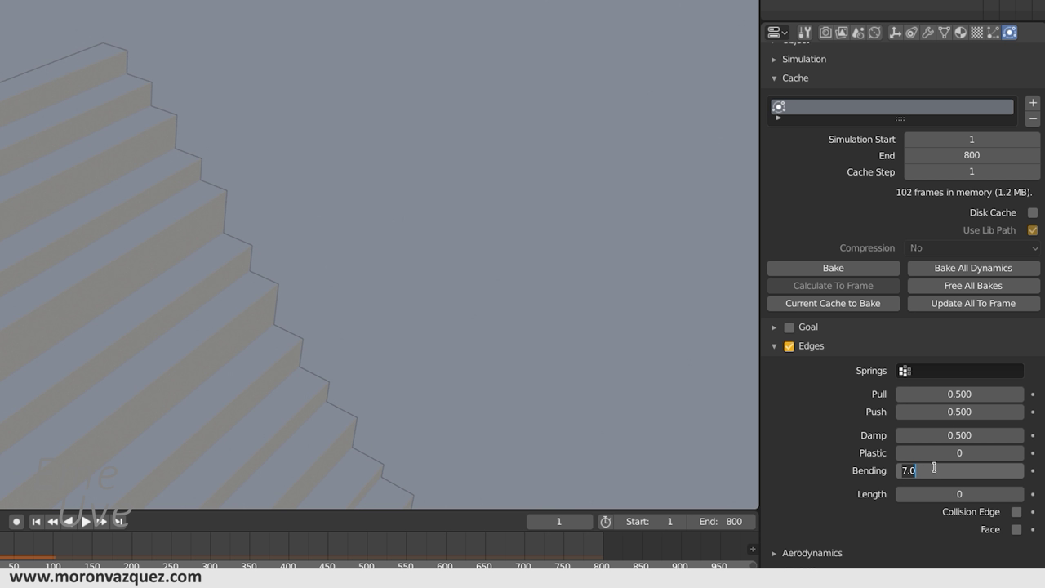
type("5")
key("Return")
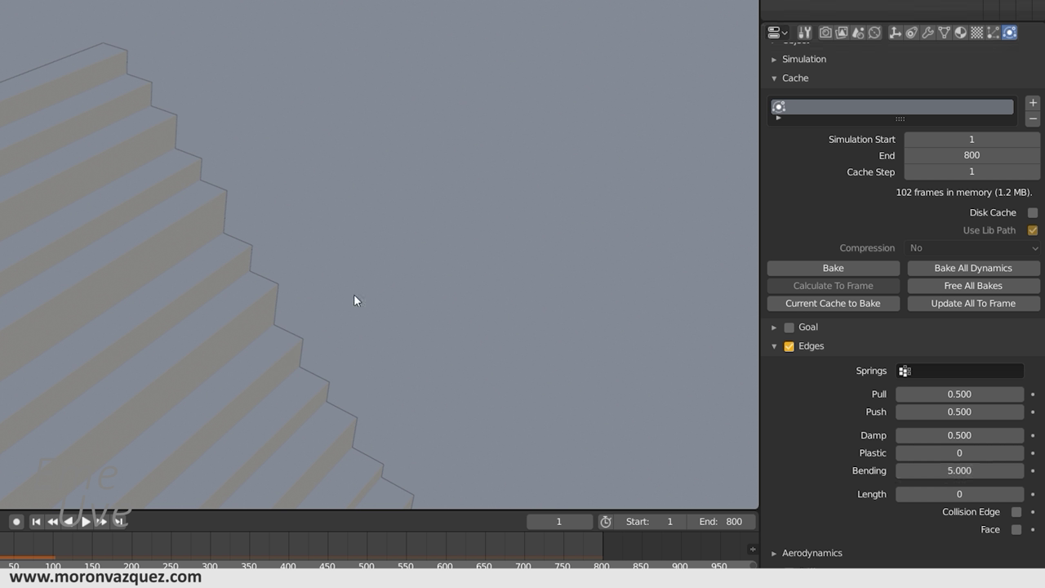
left_click(993, 284)
key("shift+space")
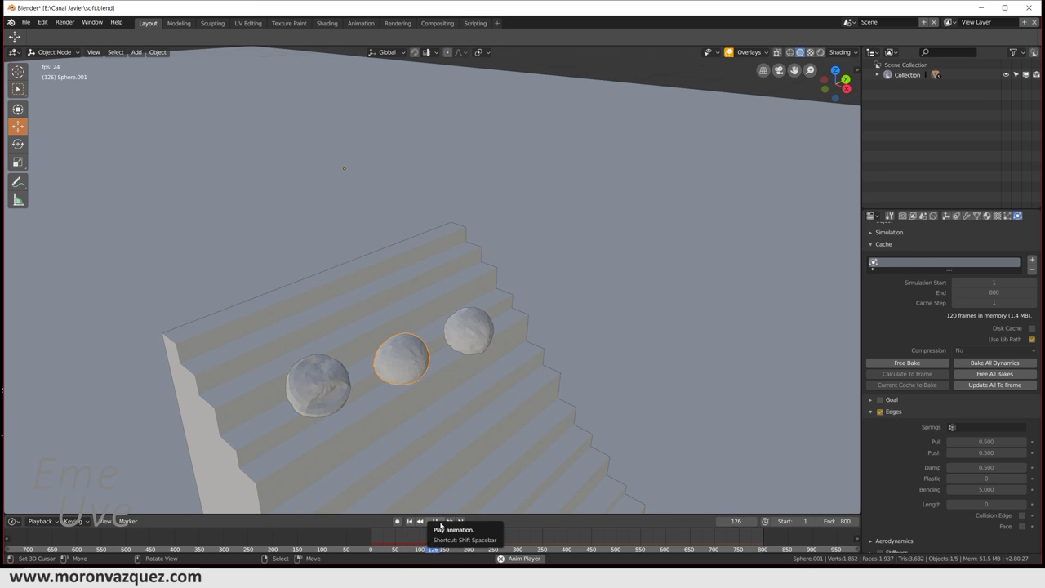
Step: Rewind to frame 1, bake all dynamics across 800 frames, and play the result
left_click(438, 523)
left_click(409, 520)
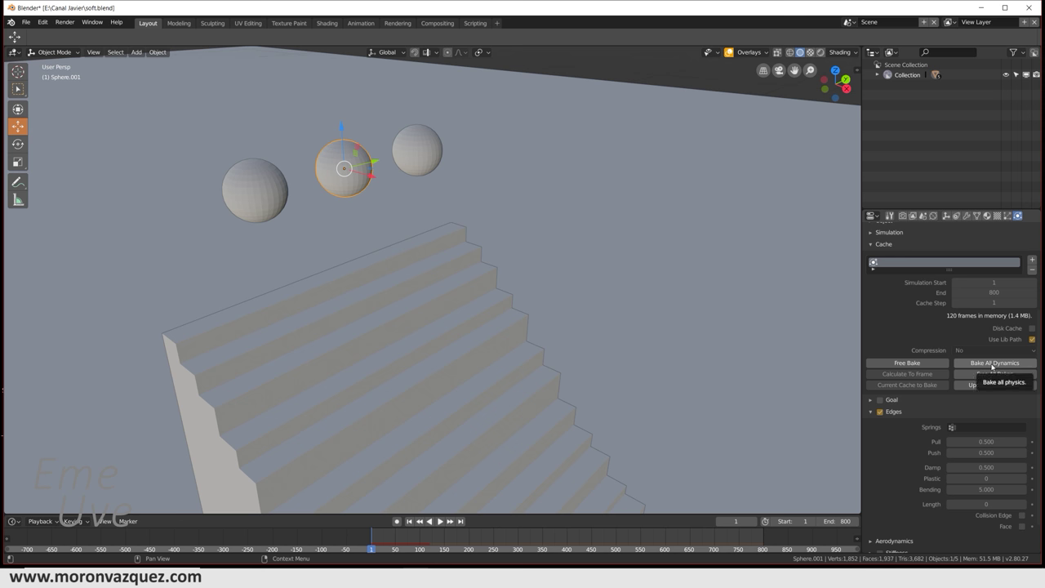
left_click(991, 364)
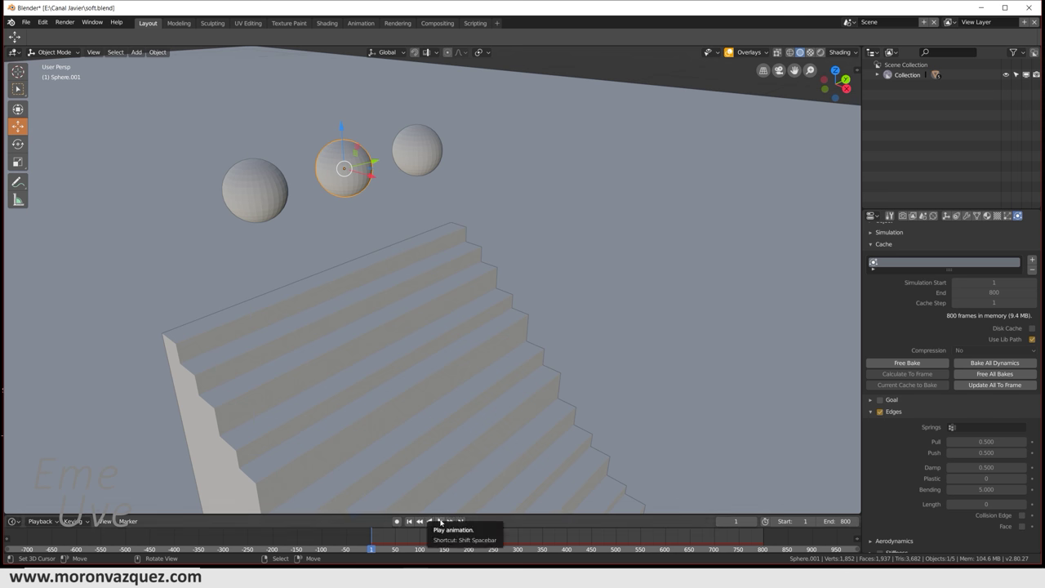
left_click(440, 521)
middle_click_drag(602, 324, 548, 197)
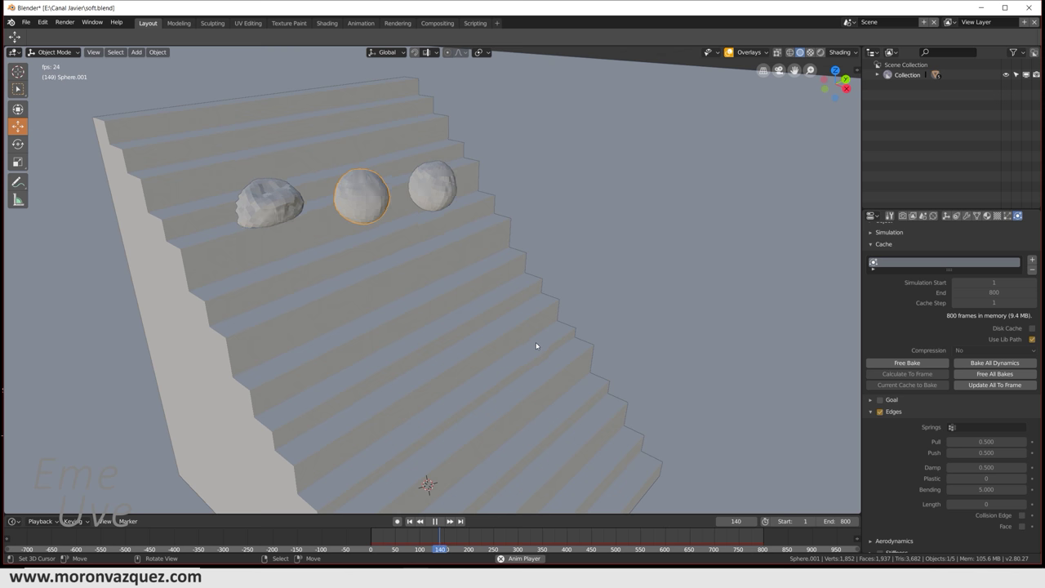
middle_click_drag(534, 356, 536, 221, "shift")
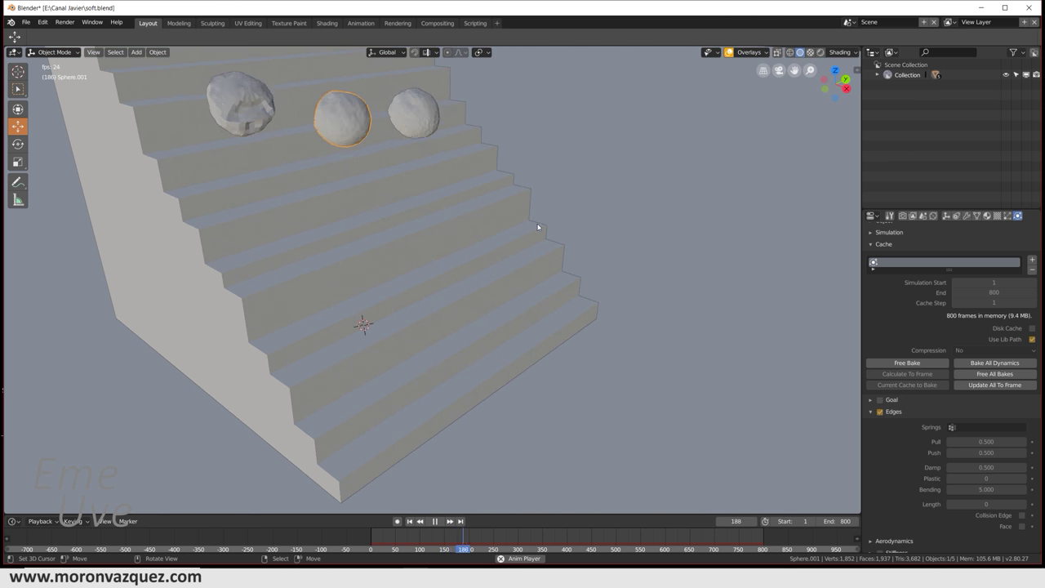
middle_click_drag(567, 298, 488, 229, "shift")
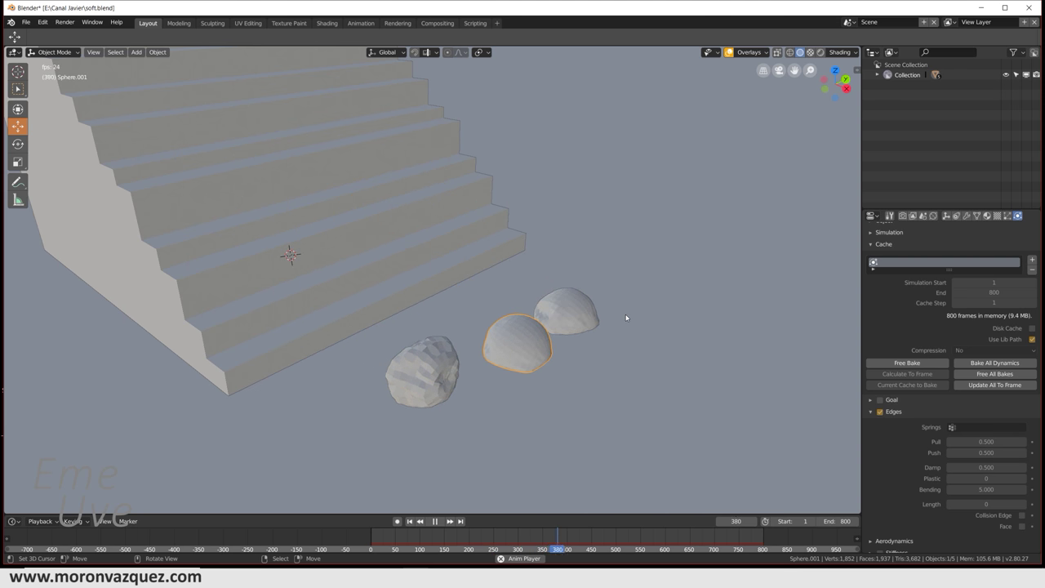
mouse_move(598, 324)
middle_mouse_down()
mouse_move(602, 385)
mouse_move(524, 384)
mouse_move(535, 343)
mouse_move(616, 393)
middle_mouse_up()
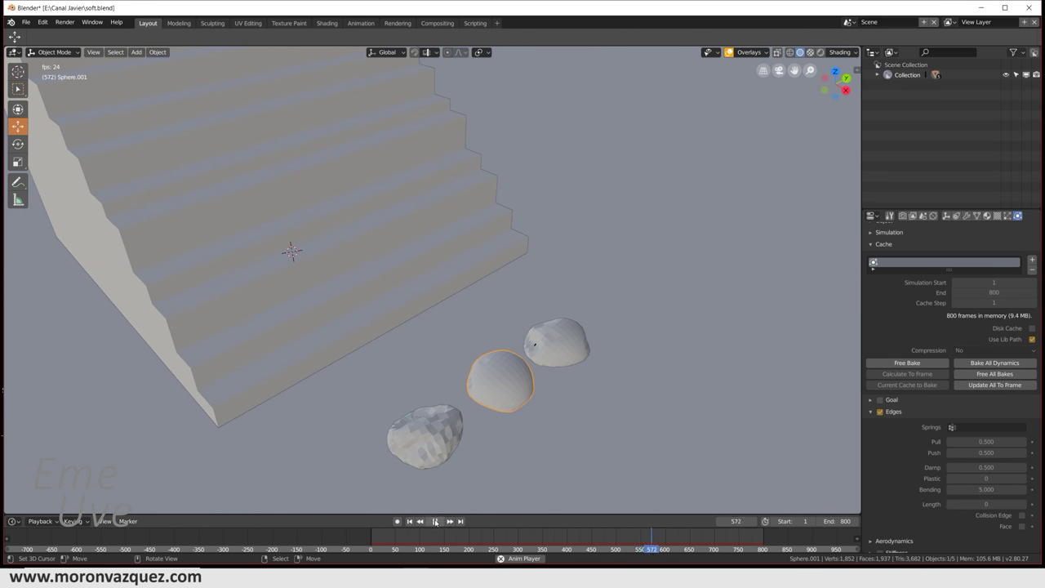
left_click_drag(585, 535, 543, 534)
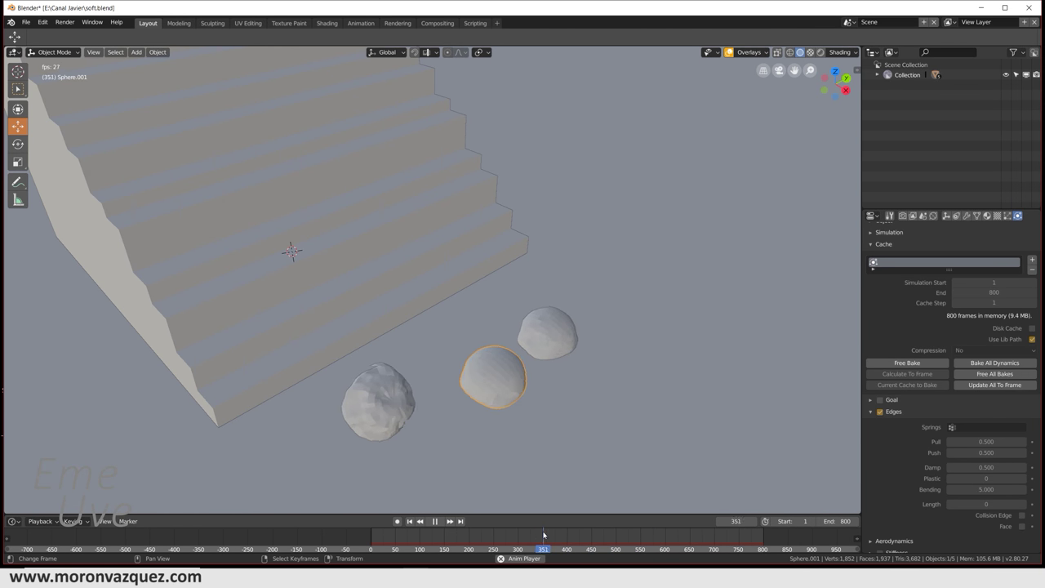
left_click_drag(542, 535, 588, 537)
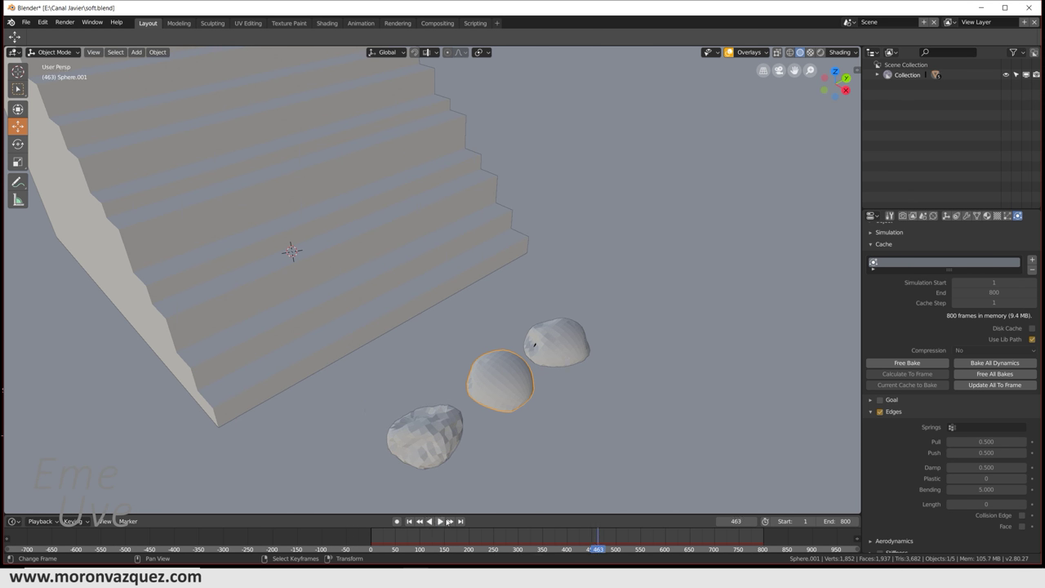
left_click(434, 521)
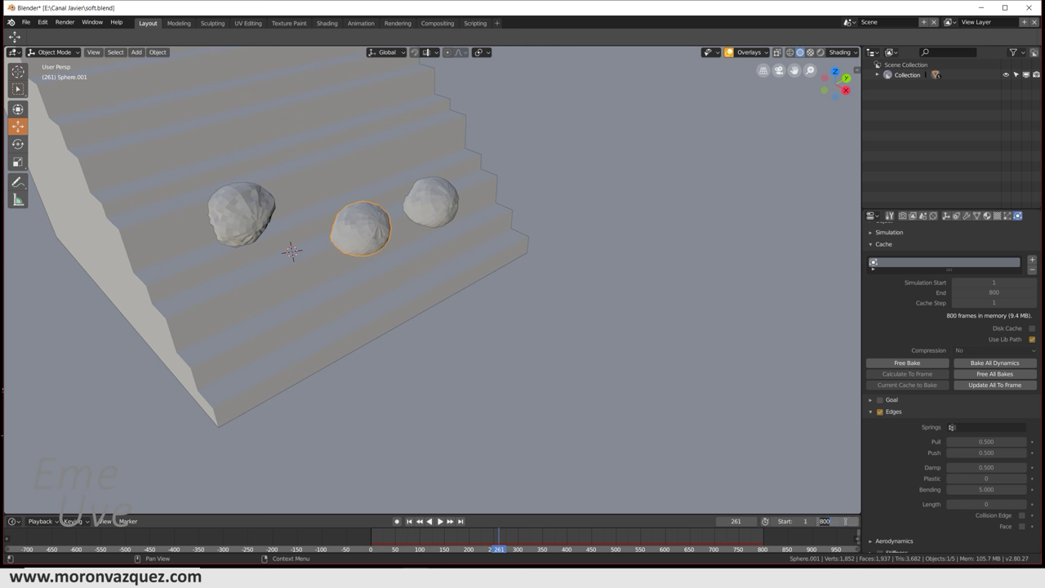
type("450")
Step: Set the scene end frame to 450 and play the shortened animation, pausing at frame 251
key("Return")
key("space")
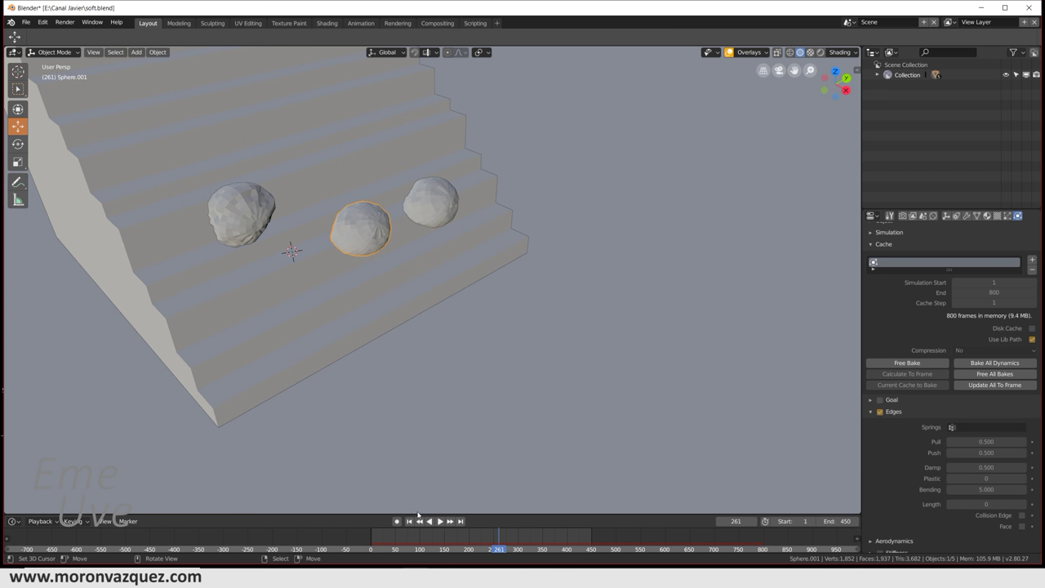
left_click(449, 541)
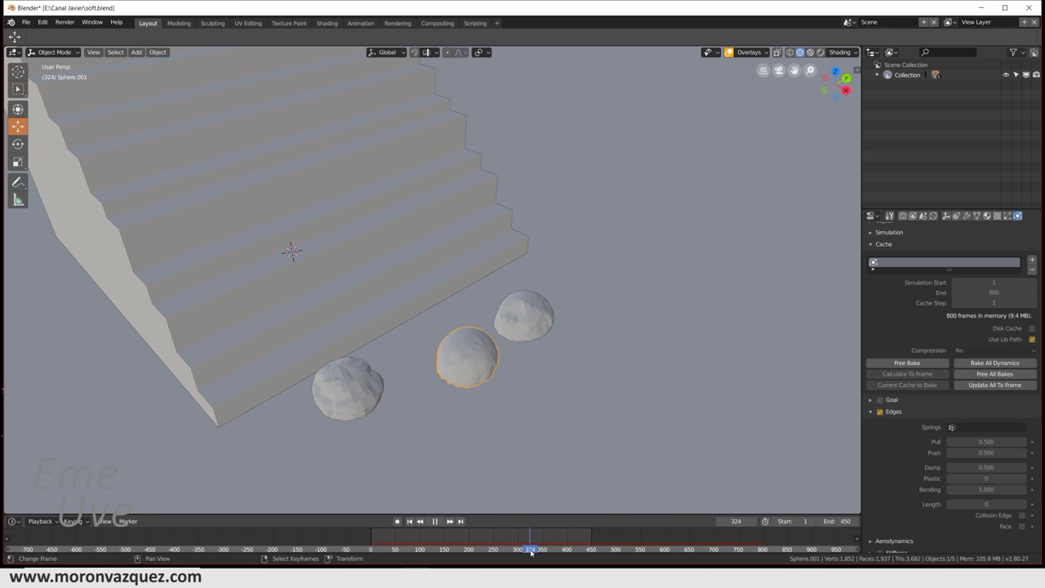
left_click(494, 532)
key("space")
Step: View the stairs from the right side, keep the start frame at 1, and step to frame 289
mouse_move(544, 473)
middle_mouse_down()
mouse_move(579, 443)
mouse_move(602, 343)
middle_mouse_up()
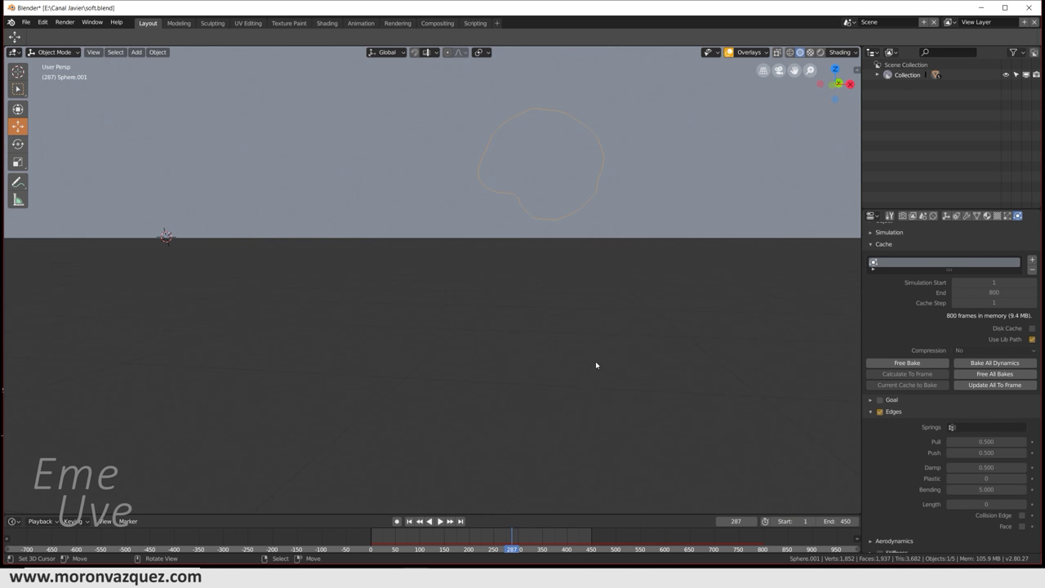
key("KP_3")
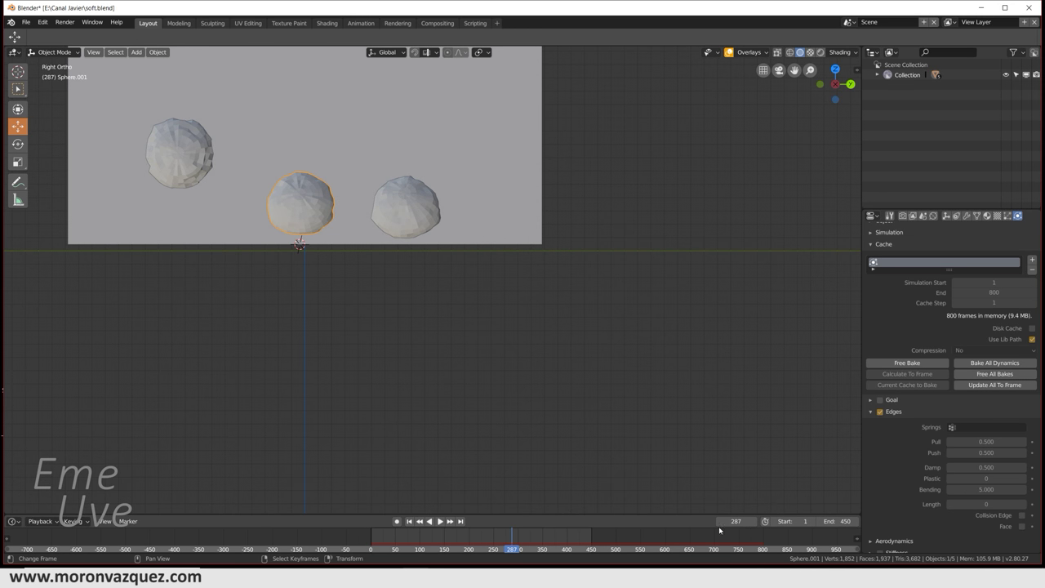
left_click(813, 522)
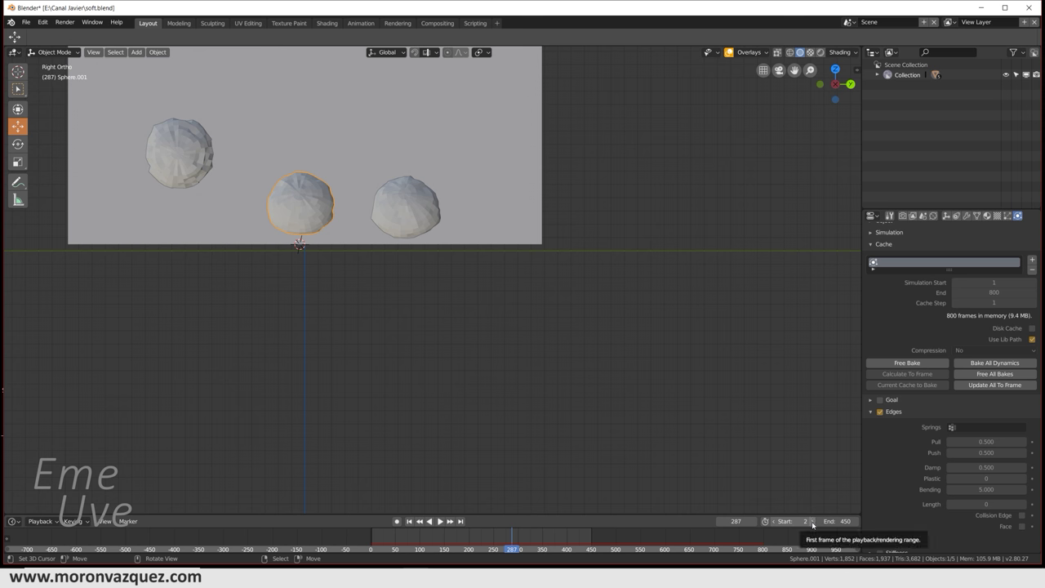
left_click(772, 520)
left_click(755, 525)
left_click(755, 525)
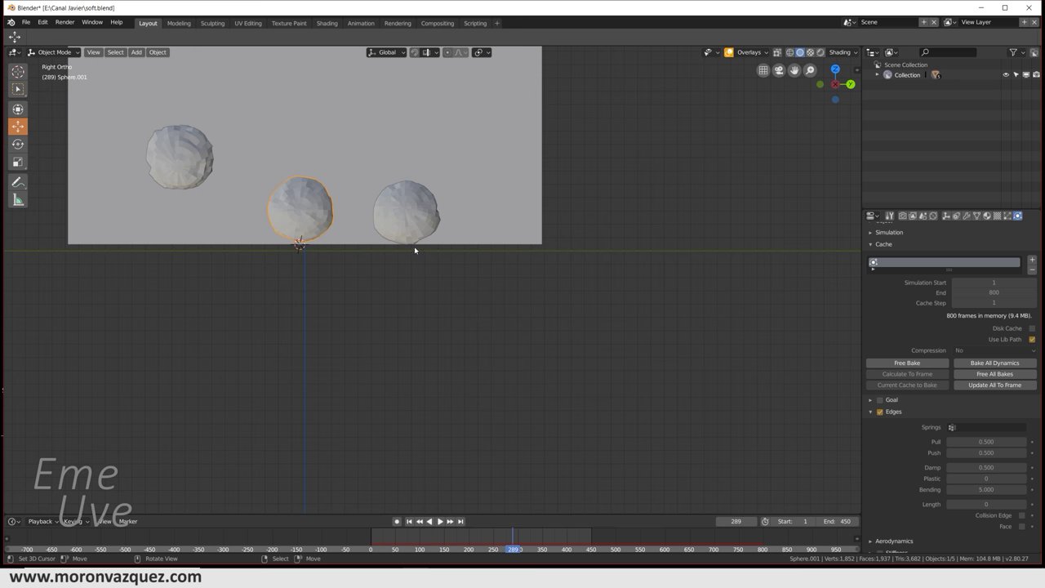
Step: Orbit around the staircase and scrub back through the spheres' fall to review it
mouse_move(246, 200)
middle_mouse_down()
mouse_move(315, 273)
mouse_move(303, 292)
mouse_move(322, 293)
middle_mouse_up()
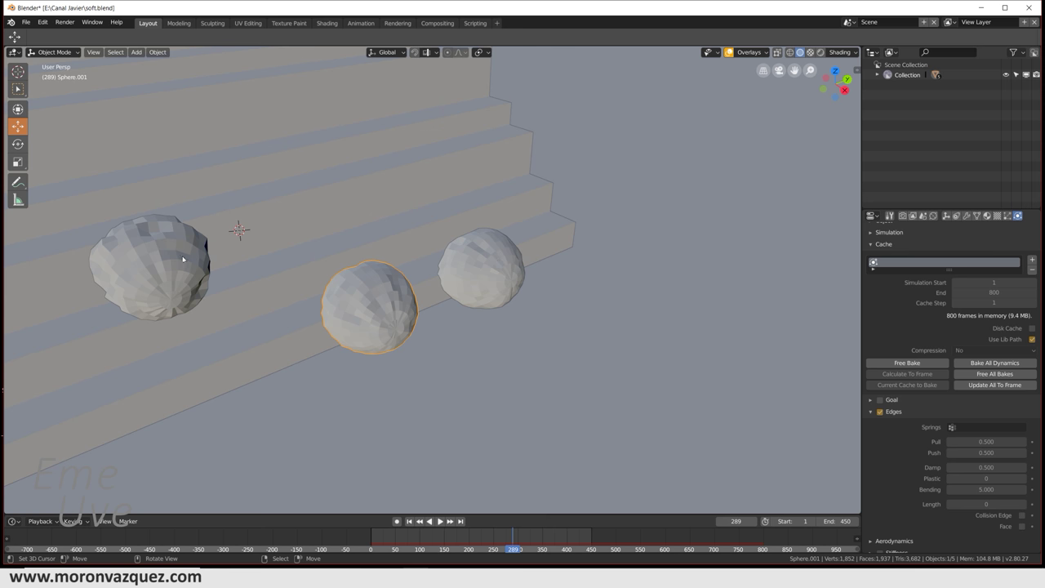
scroll(185, 274, "down", 5)
middle_click_drag(185, 273, 405, 312)
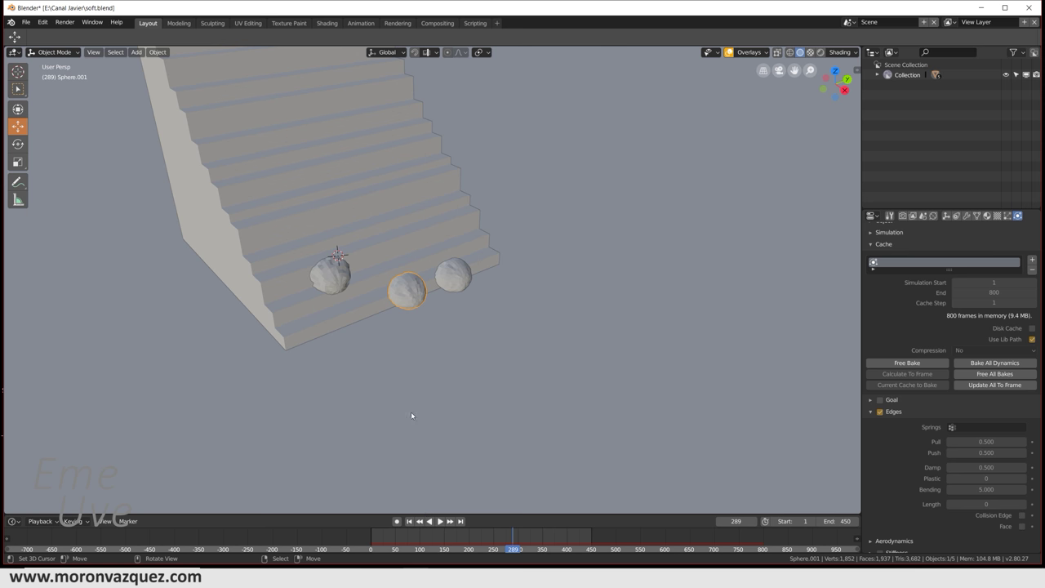
mouse_move(421, 350)
middle_mouse_down()
mouse_move(429, 403)
mouse_move(438, 392)
mouse_move(453, 428)
mouse_move(477, 429)
middle_mouse_up()
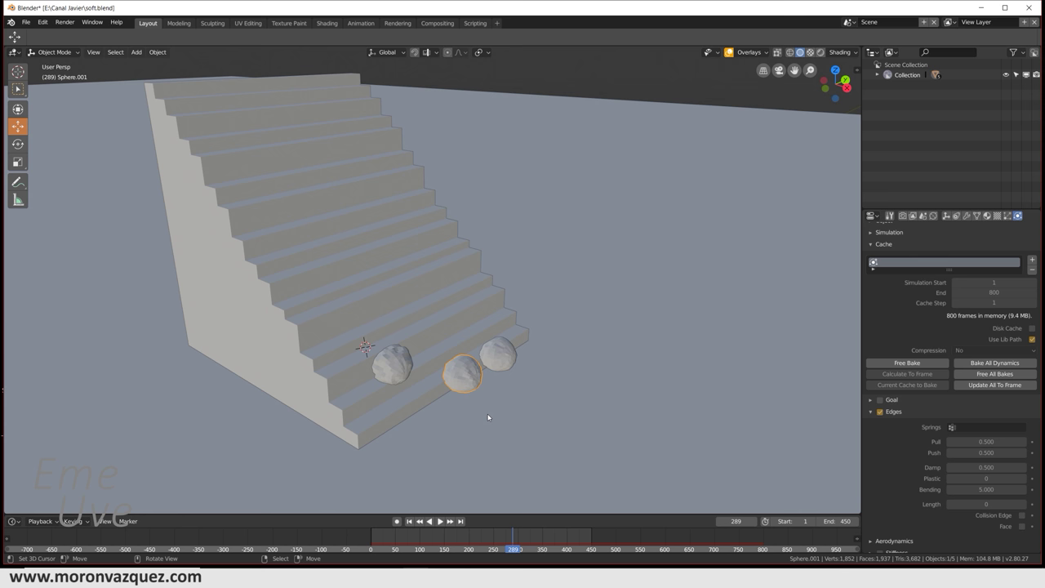
mouse_move(497, 549)
left_mouse_down()
mouse_move(380, 549)
mouse_move(538, 548)
mouse_move(368, 550)
left_mouse_up()
middle_click_drag(444, 429, 466, 416)
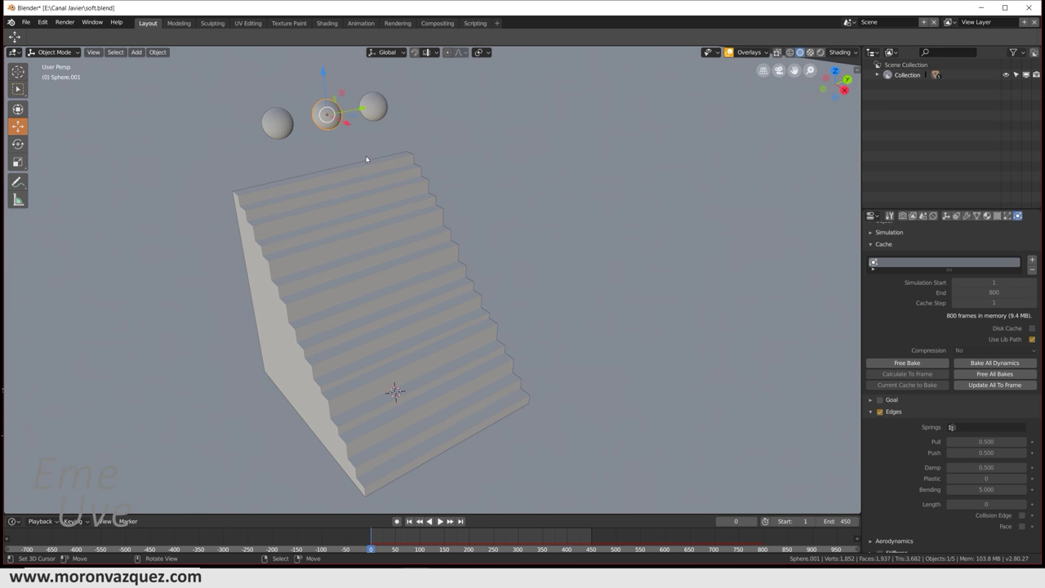
Step: Apply Shade Smooth to the left, middle and right spheres, then play the animation
left_click(275, 121)
mouse_move(275, 121)
middle_mouse_down()
mouse_move(302, 137)
mouse_move(363, 267)
mouse_move(343, 245)
middle_mouse_up()
left_click(157, 51)
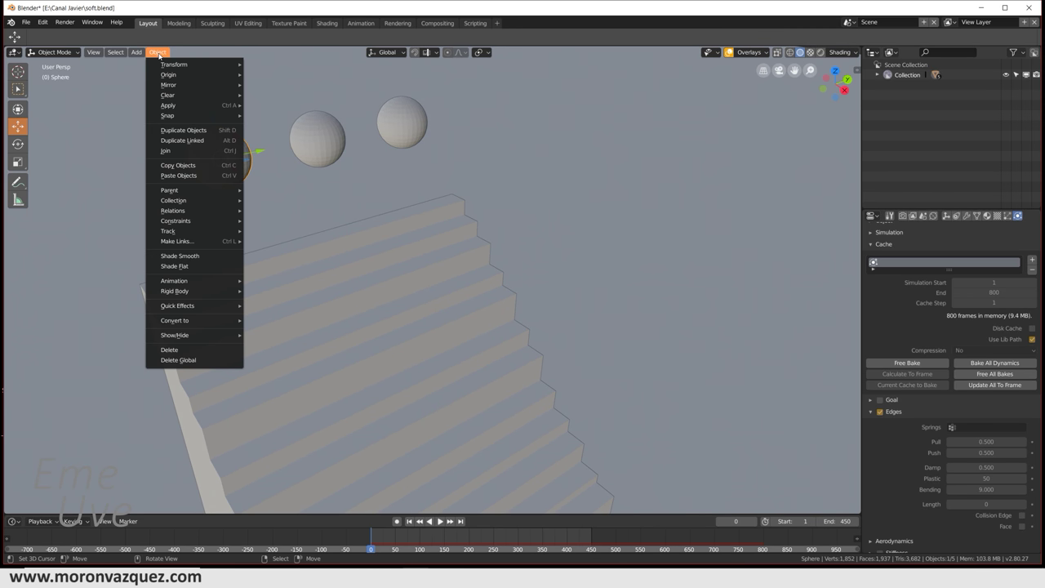
left_click(185, 262)
left_click(311, 126)
left_click(158, 51)
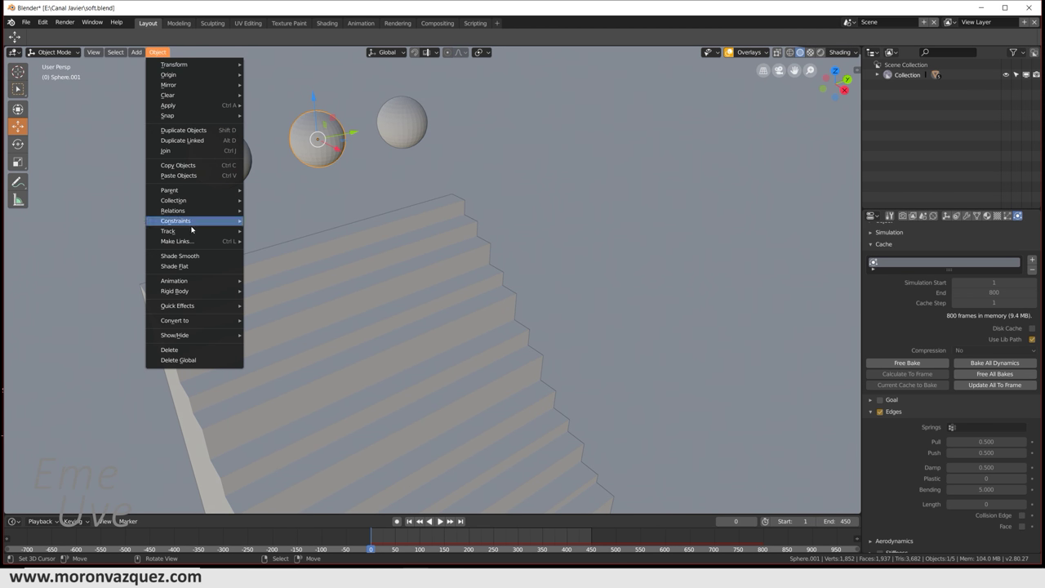
left_click(202, 258)
left_click(403, 122)
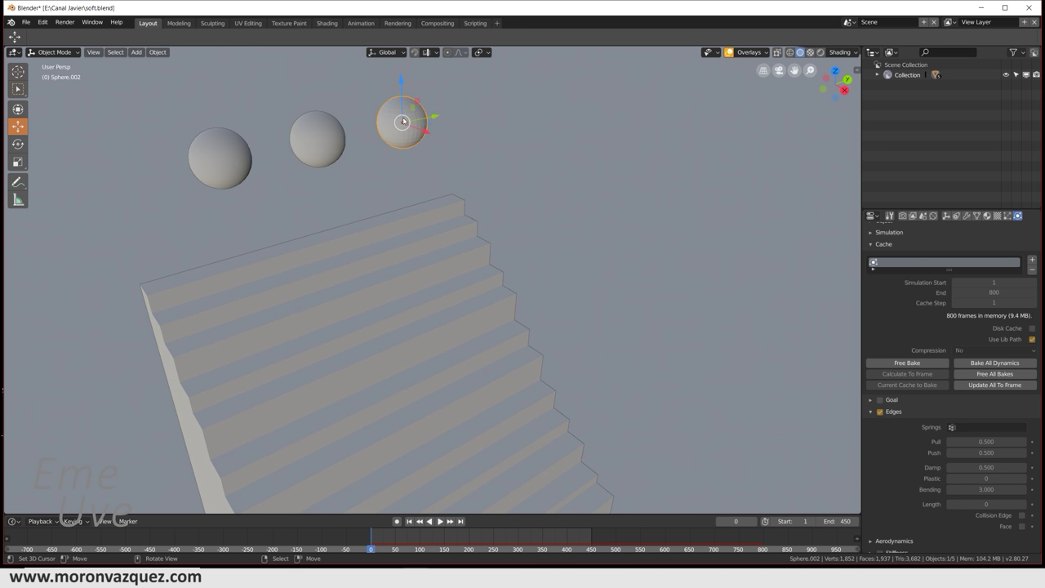
left_click(161, 53)
left_click(188, 257)
left_click(439, 521)
middle_click_drag(531, 420, 534, 411)
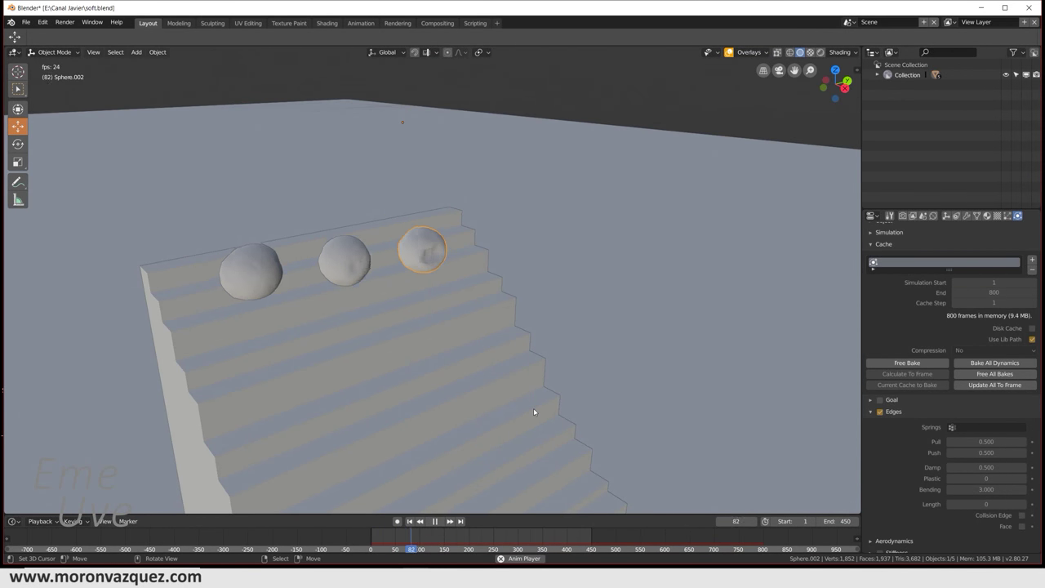
mouse_move(532, 382)
middle_mouse_down()
mouse_move(464, 247)
mouse_move(457, 269)
middle_mouse_up()
left_click(435, 520)
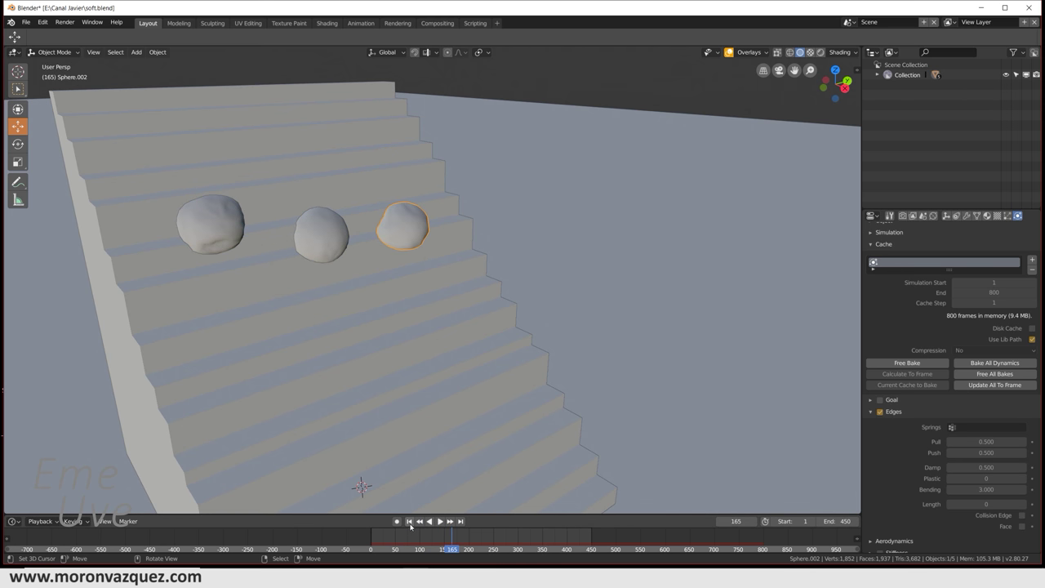
left_click(410, 521)
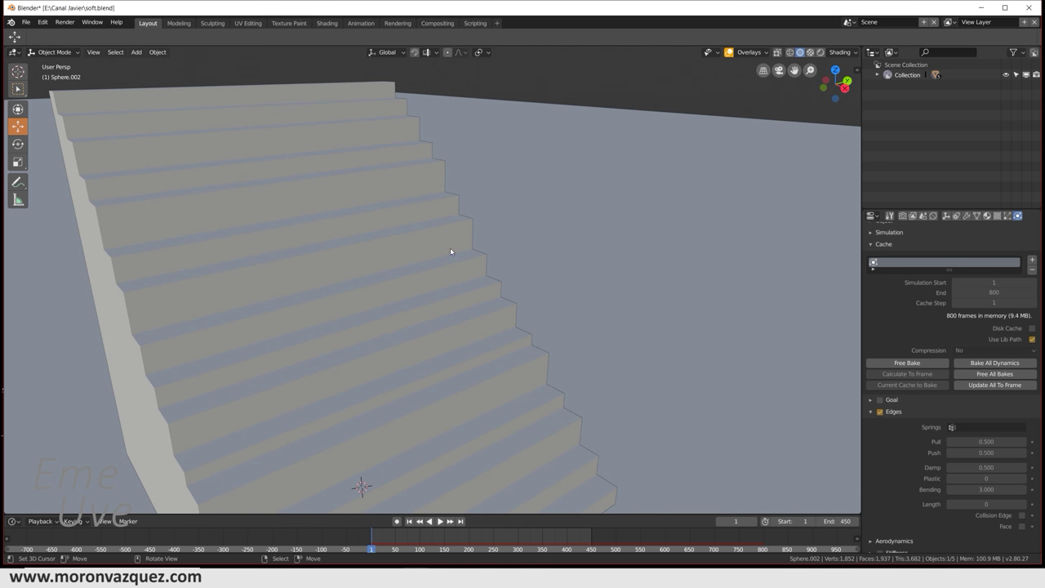
middle_click_drag(450, 252, 470, 278)
scroll(479, 295, "down", 3)
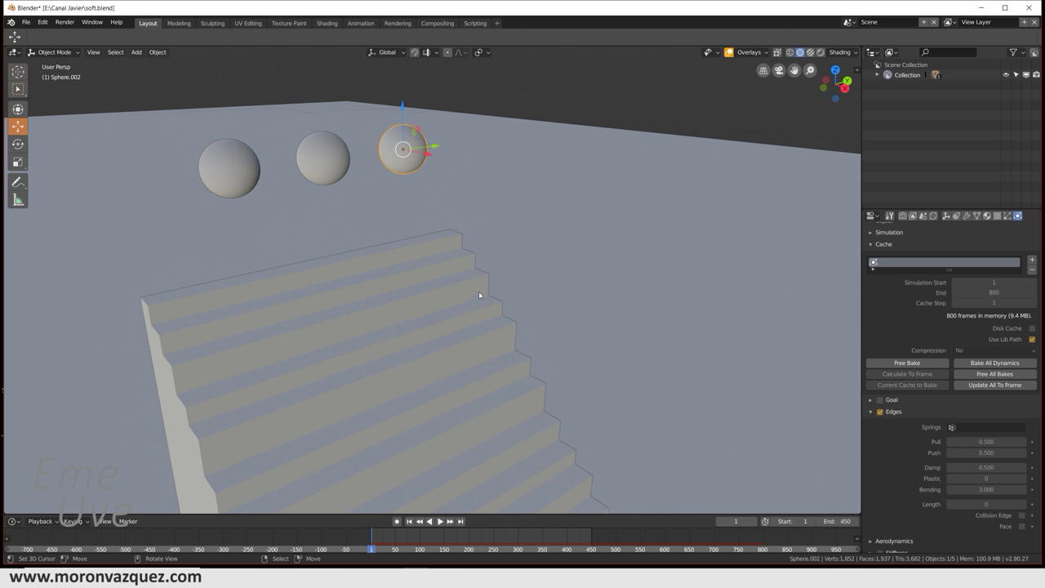